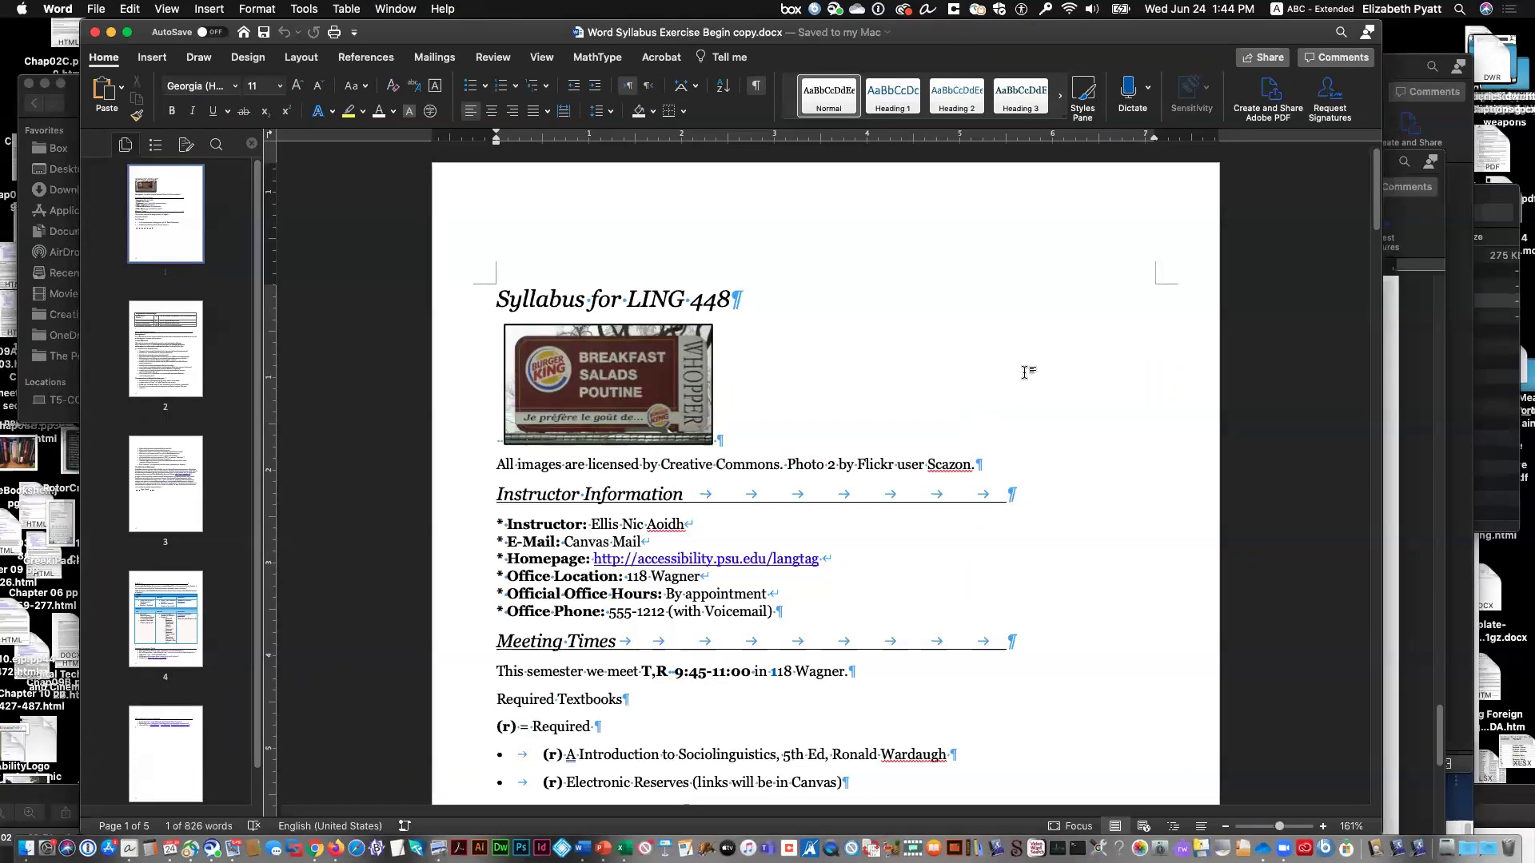
Step: Return to the start of Syllabus Final copy.docx and place the cursor in the "Syllabus for LING 448" title
click(455, 305)
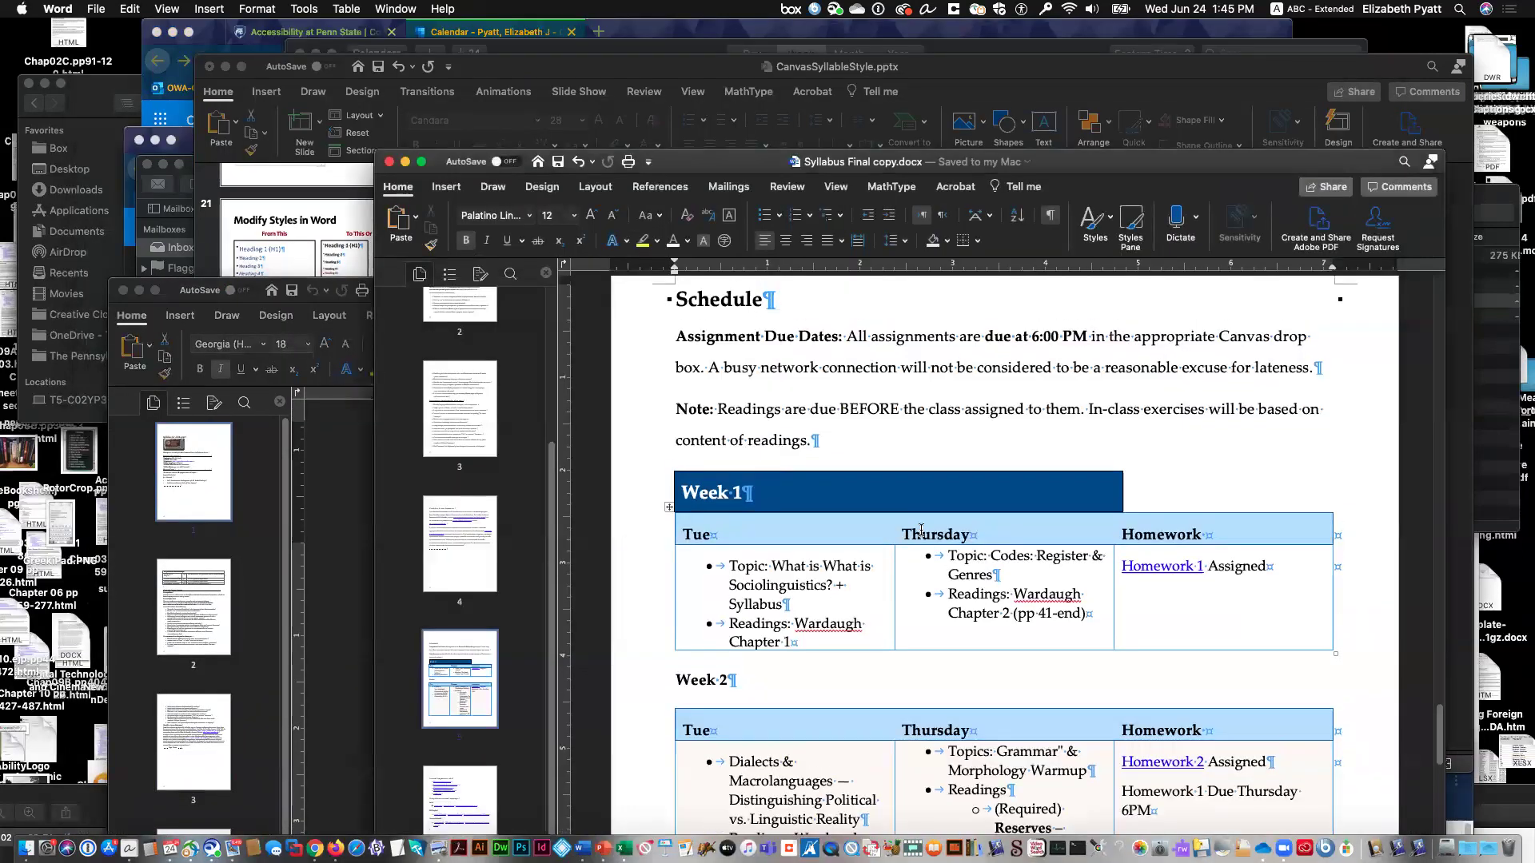
scroll(921, 530, up, 3)
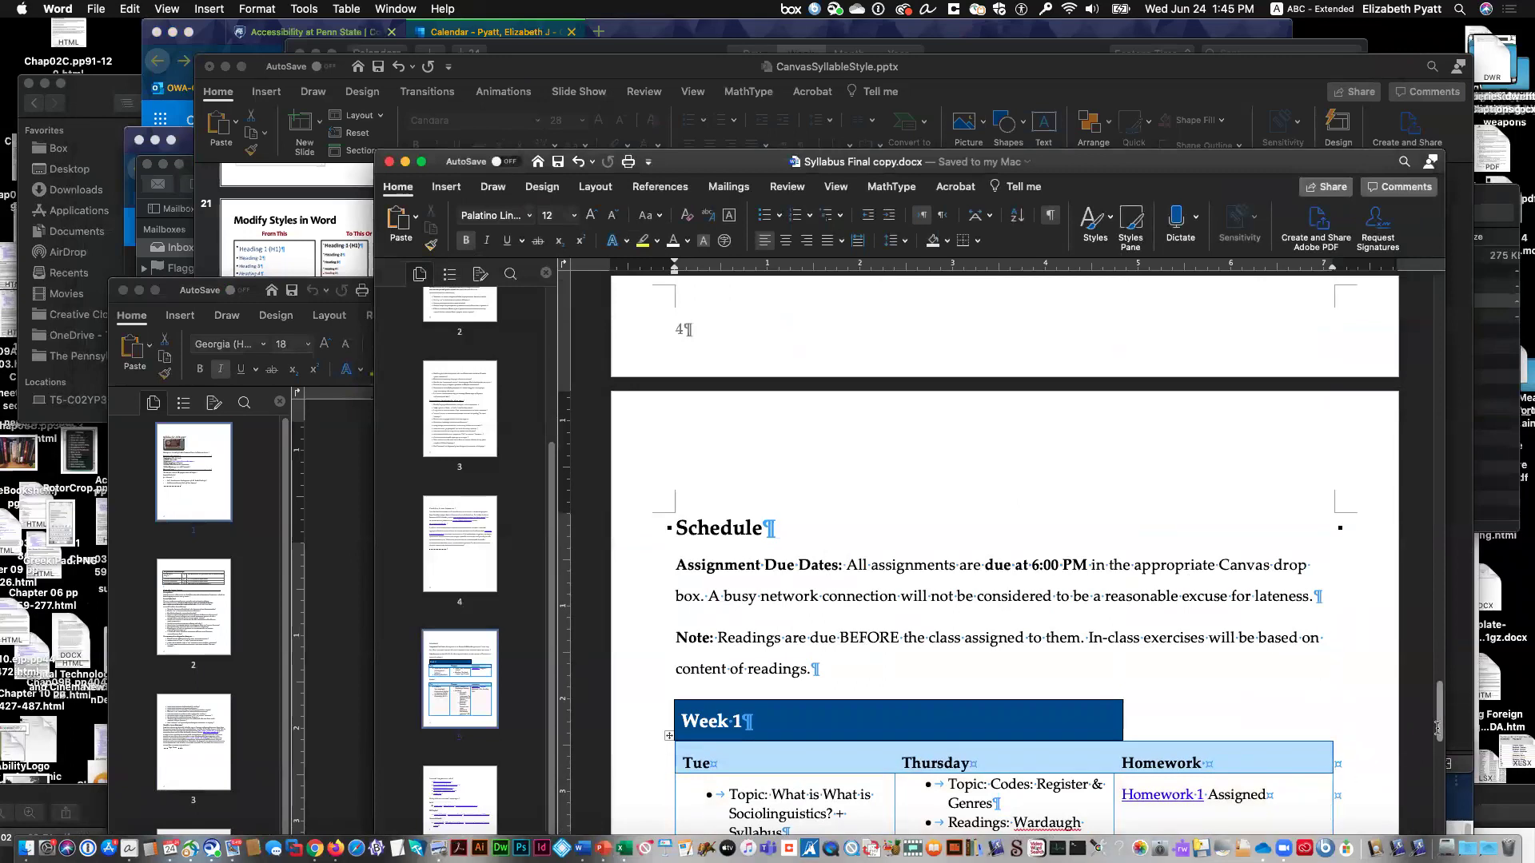
scroll(838, 460, up, 20)
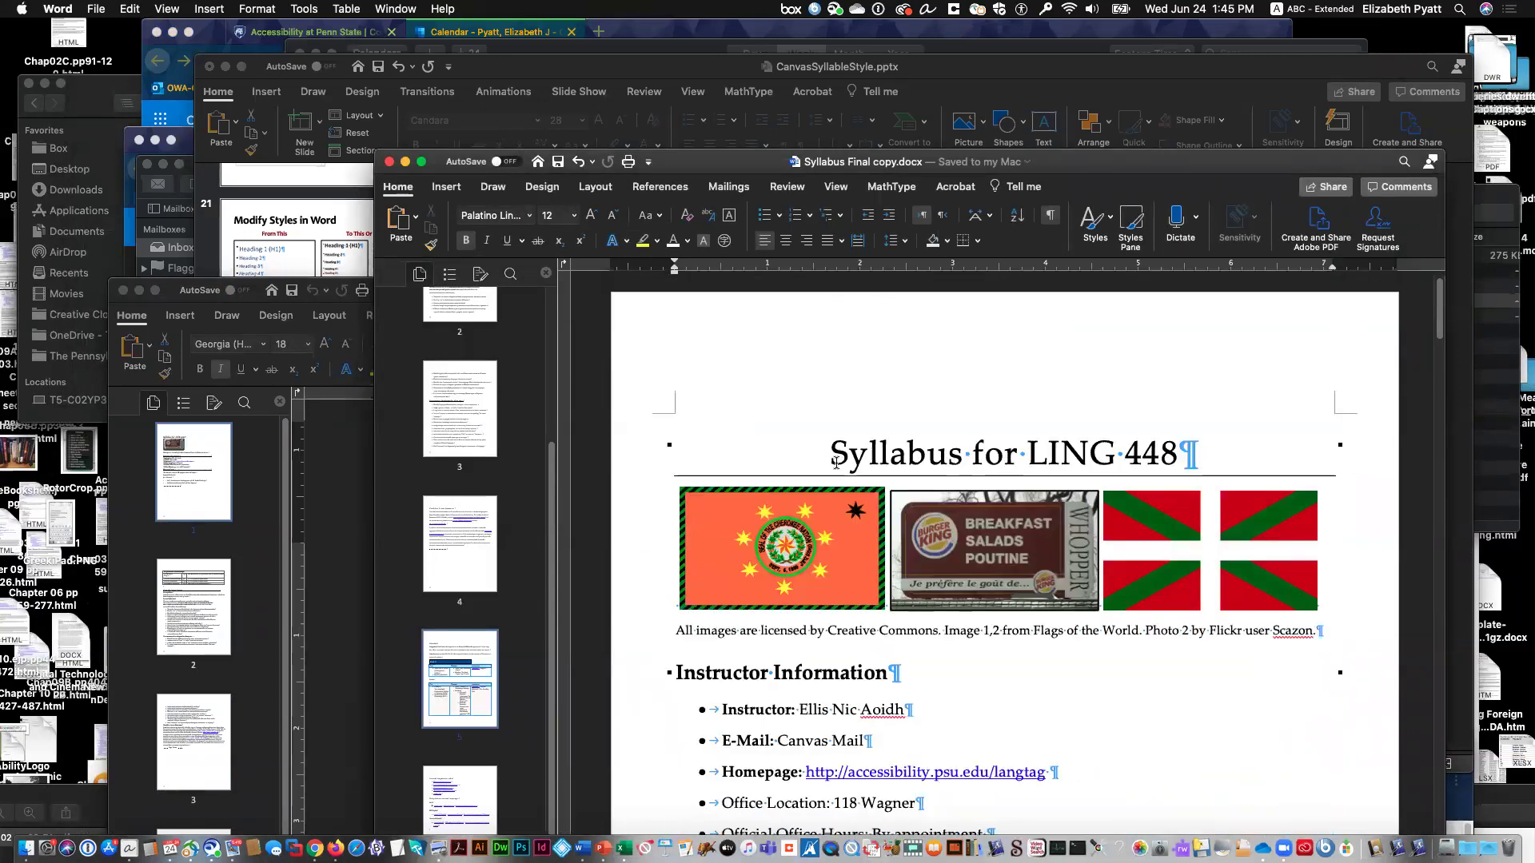
click(837, 459)
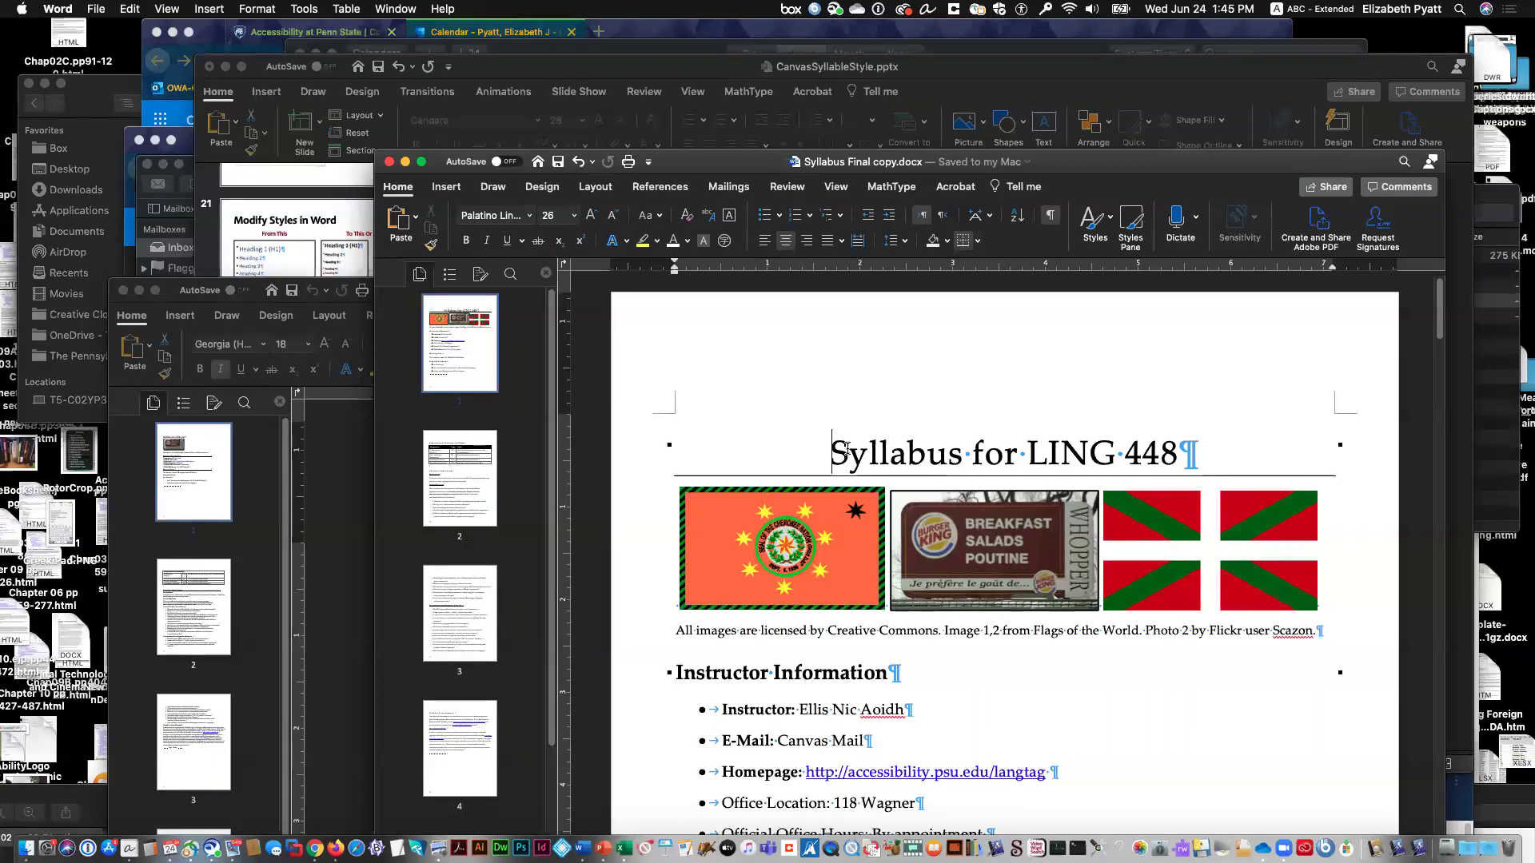
Step: Display the style list for the Instructor Information heading and show the document's heading outline
click(839, 672)
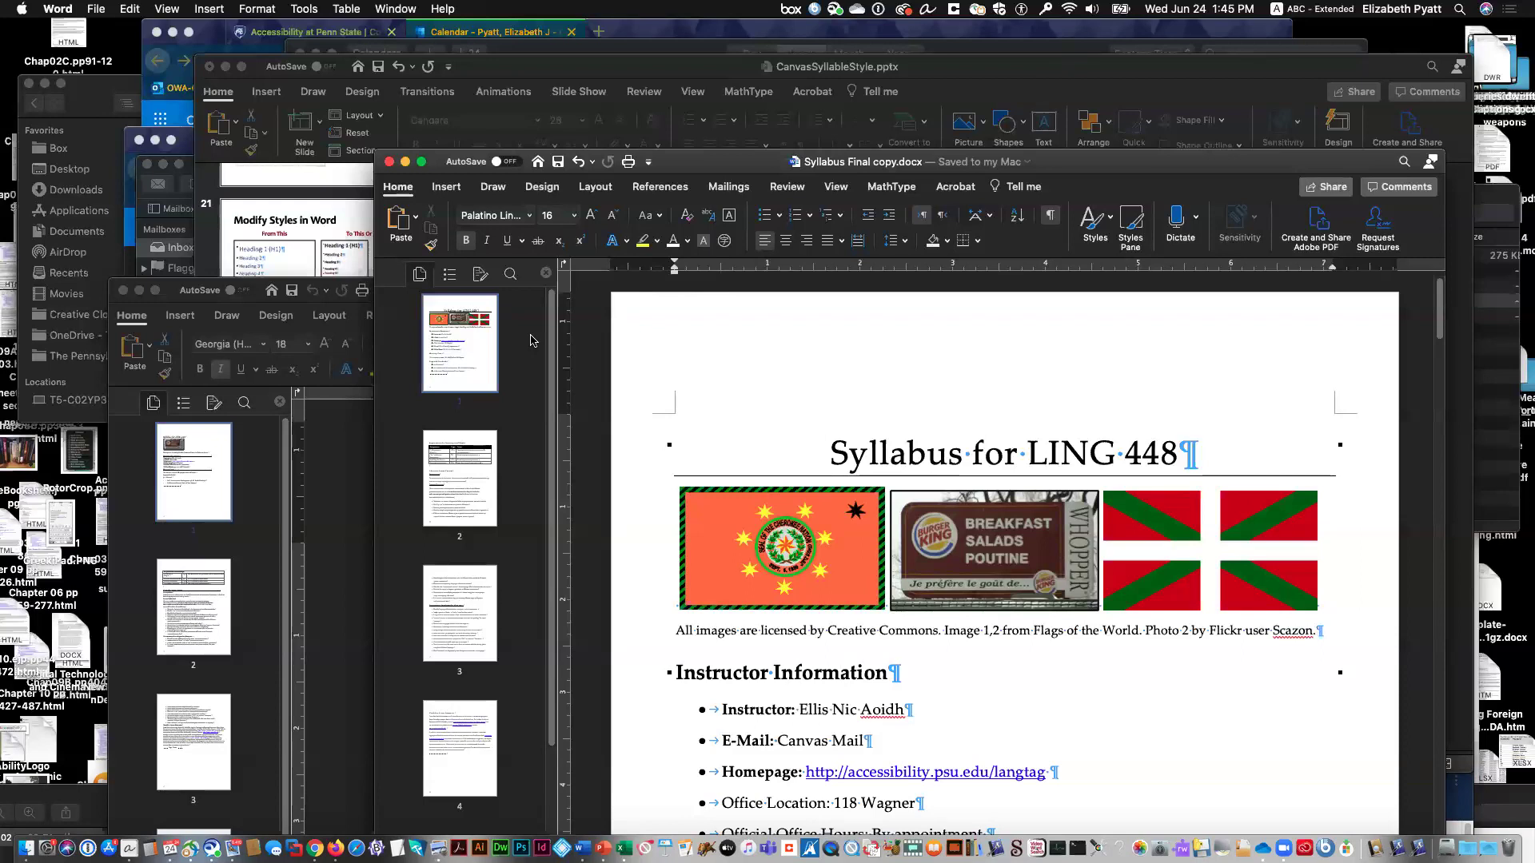
click(1129, 228)
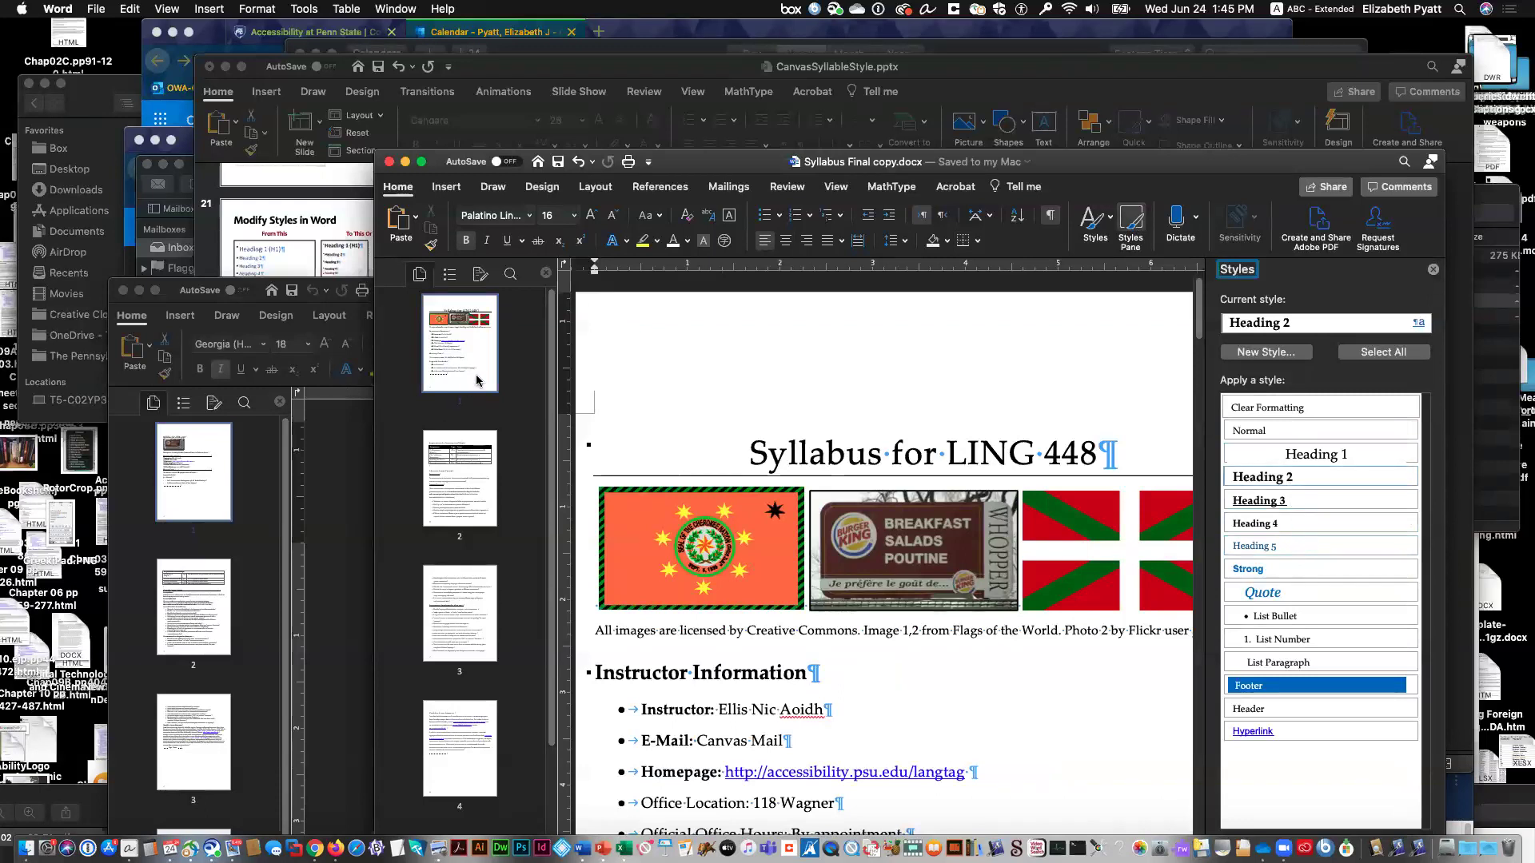
click(451, 276)
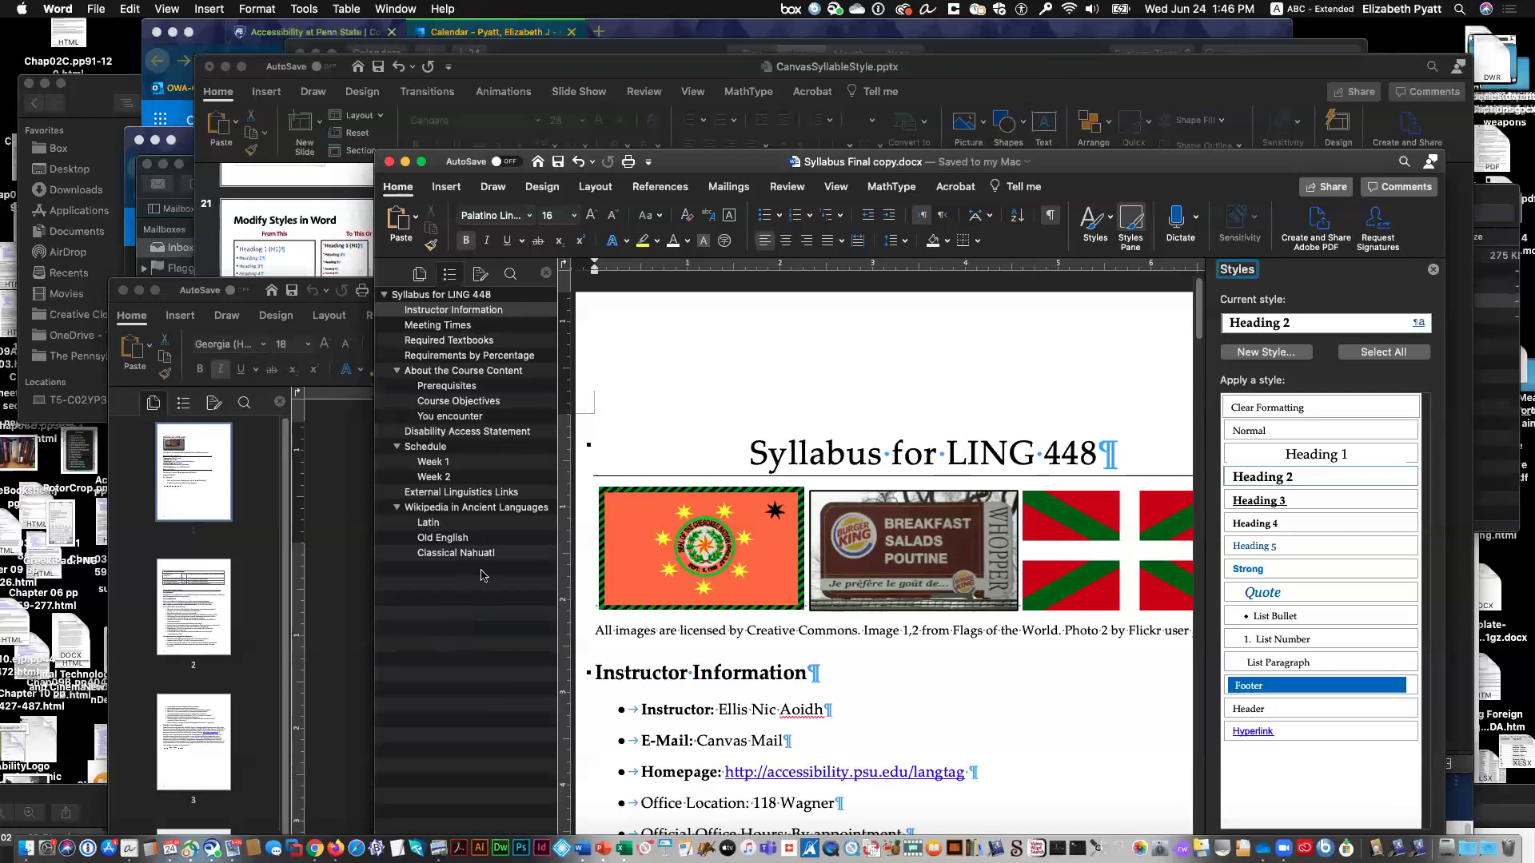
Step: Switch to Word Syllabus Exercise Begin copy.docx and display its heading outline for comparison
click(171, 285)
double_click(170, 287)
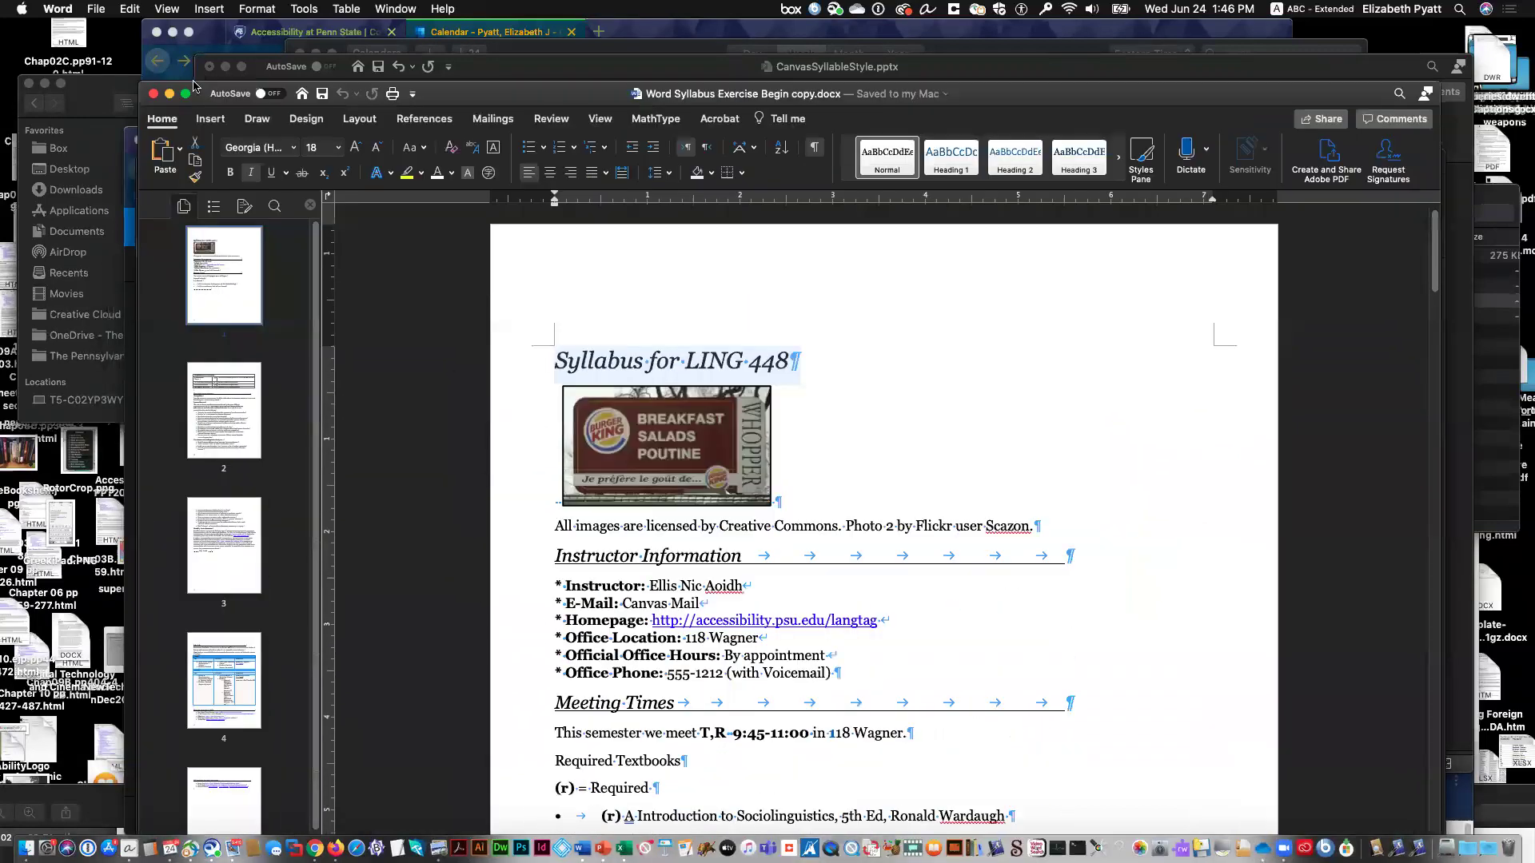
click(215, 188)
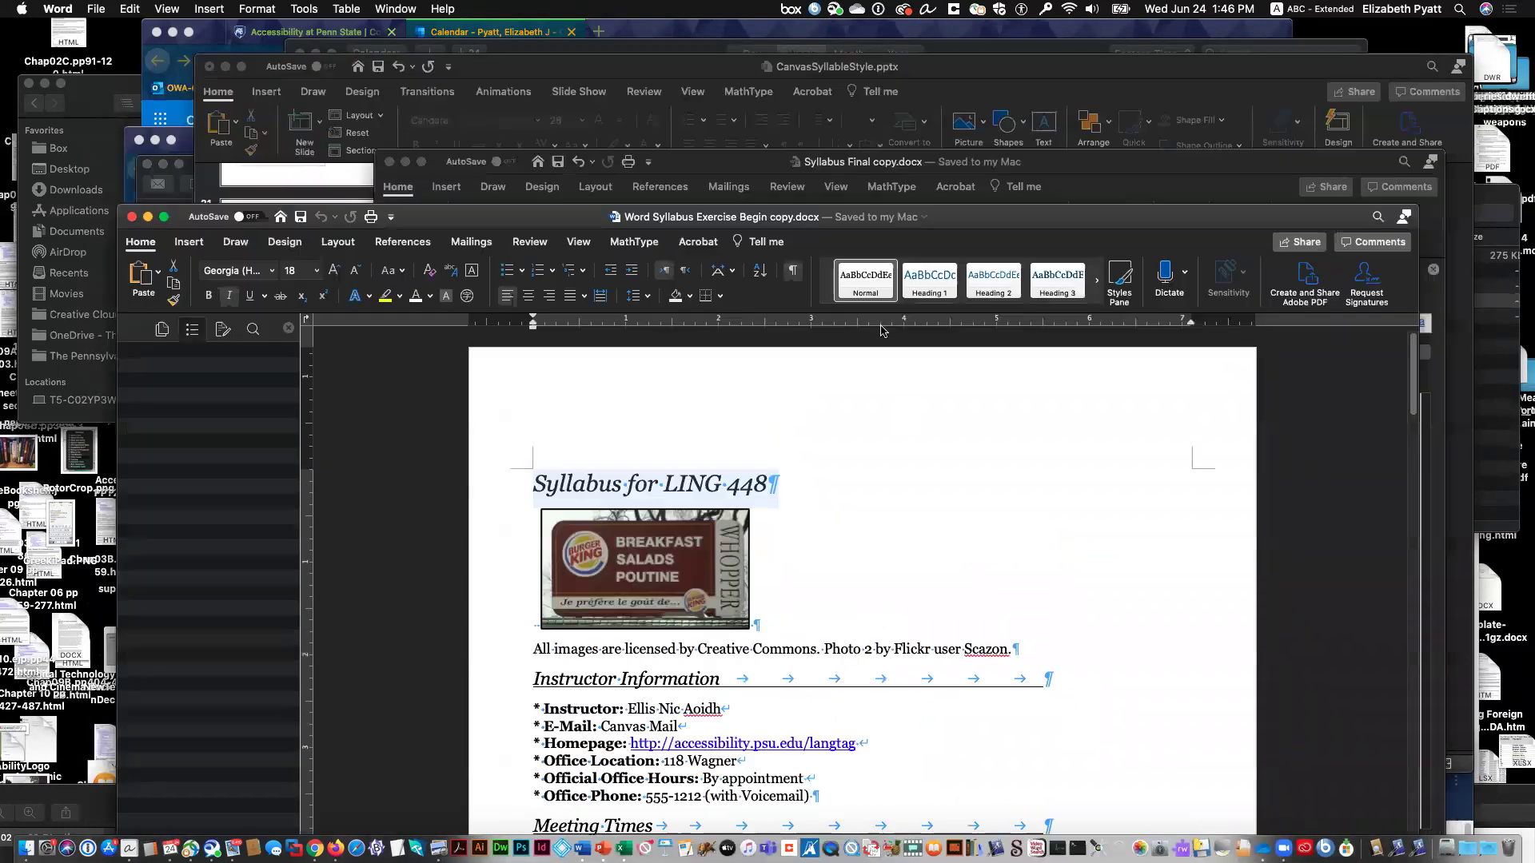
Step: Bring Syllabus Final copy.docx back to the front and place the cursor in its title
click(1093, 160)
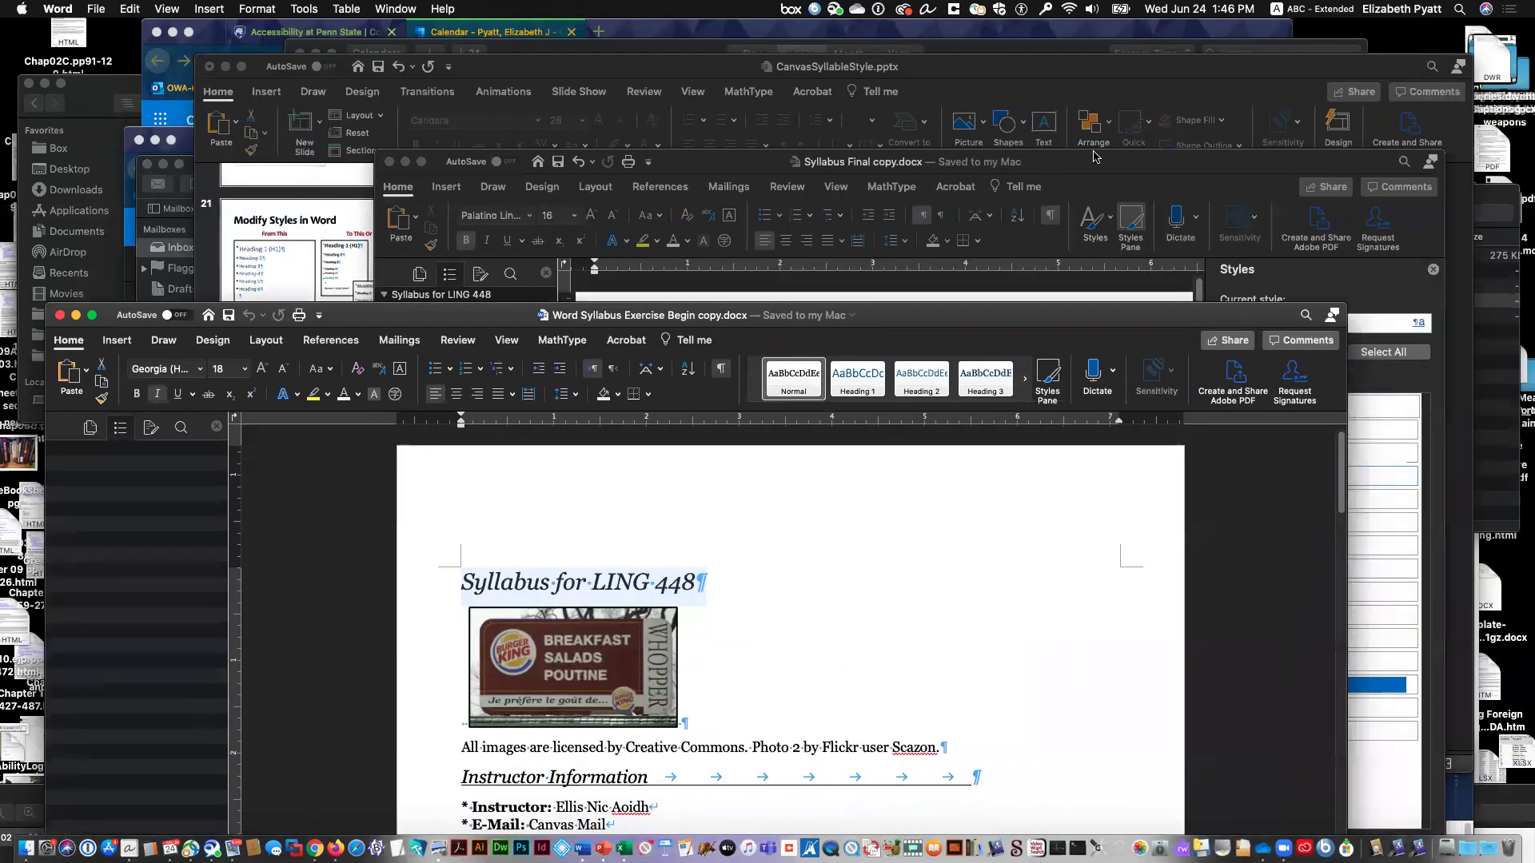
key(Up)
key(Up)
key(Up)
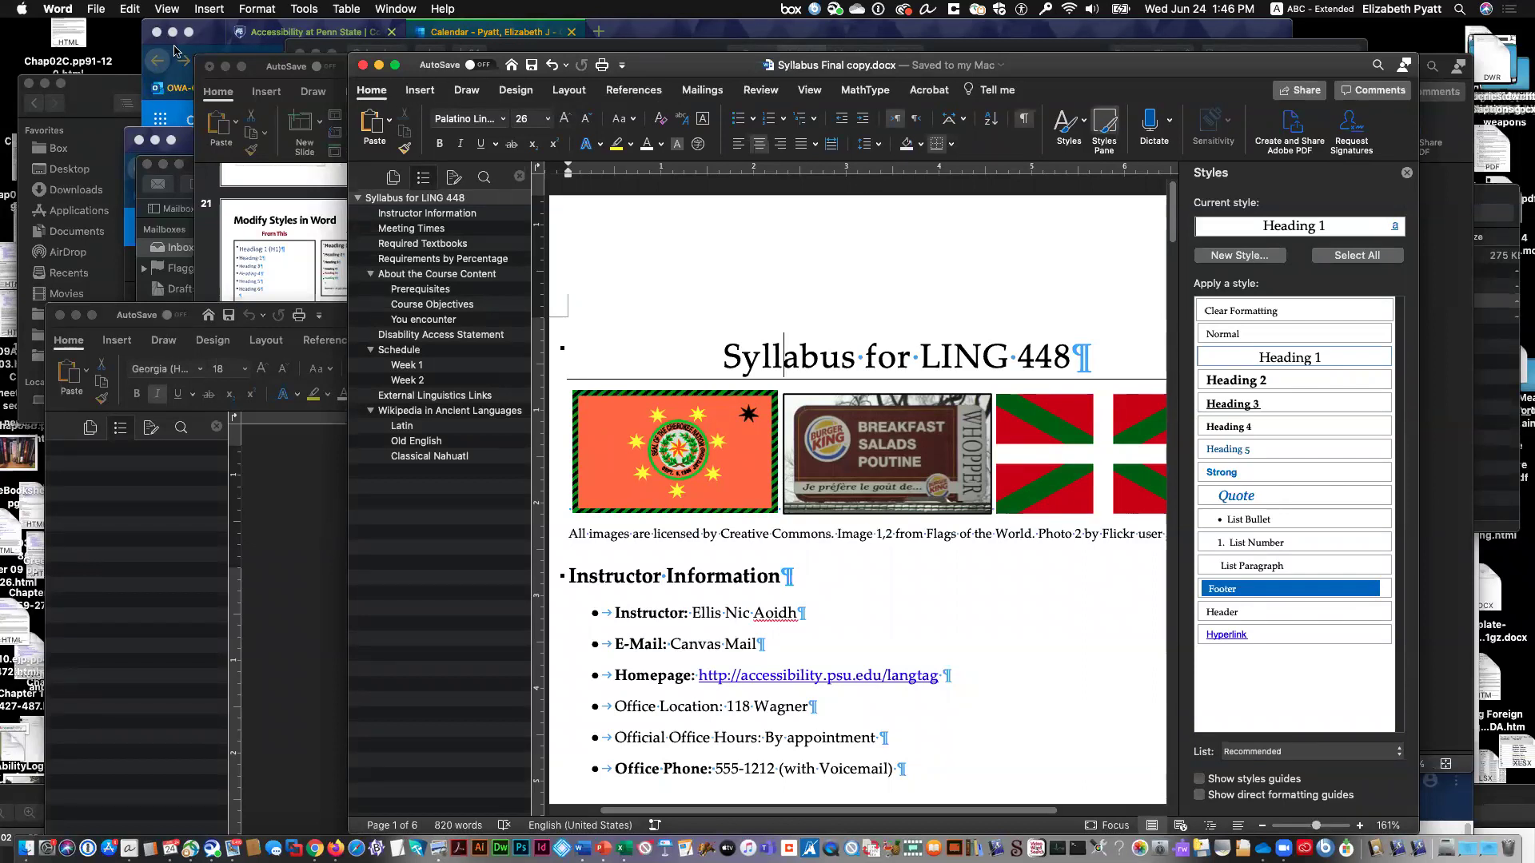
Step: Try changing the Heading 1 style's font color to a dark blue theme color
click(269, 9)
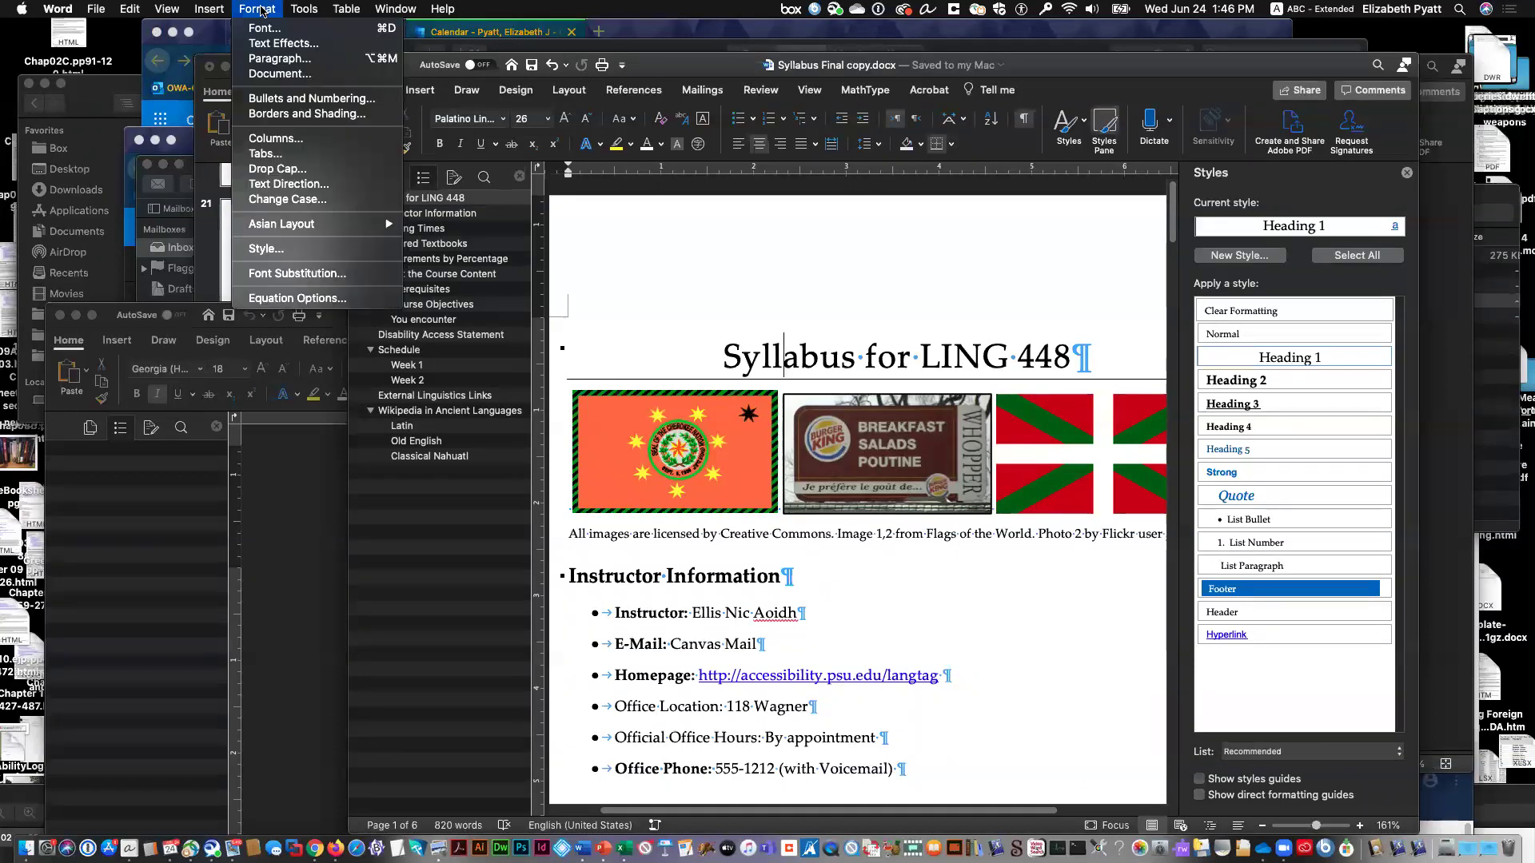
click(264, 250)
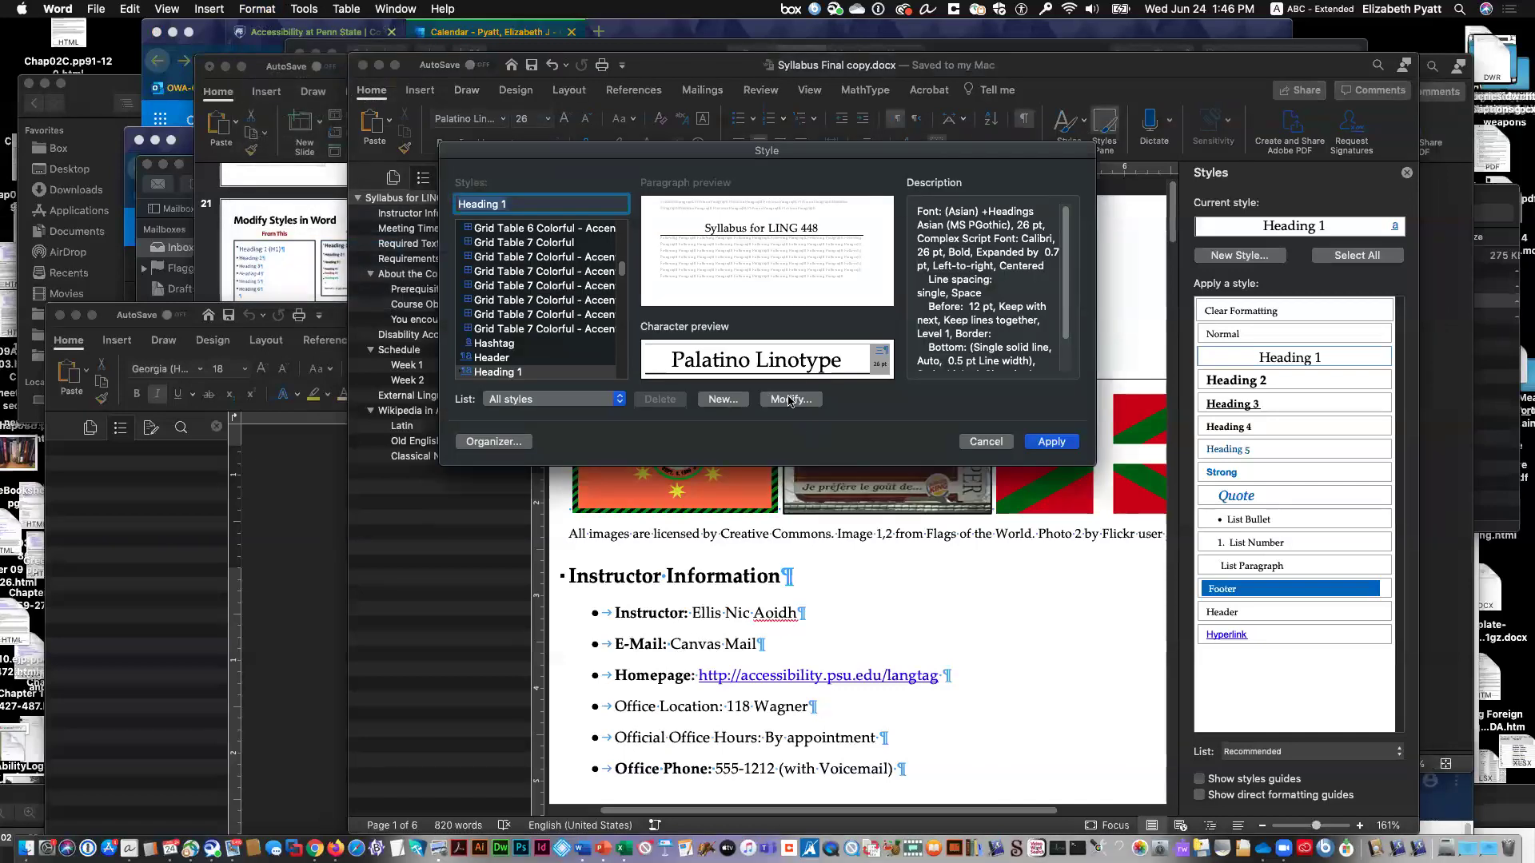
click(789, 400)
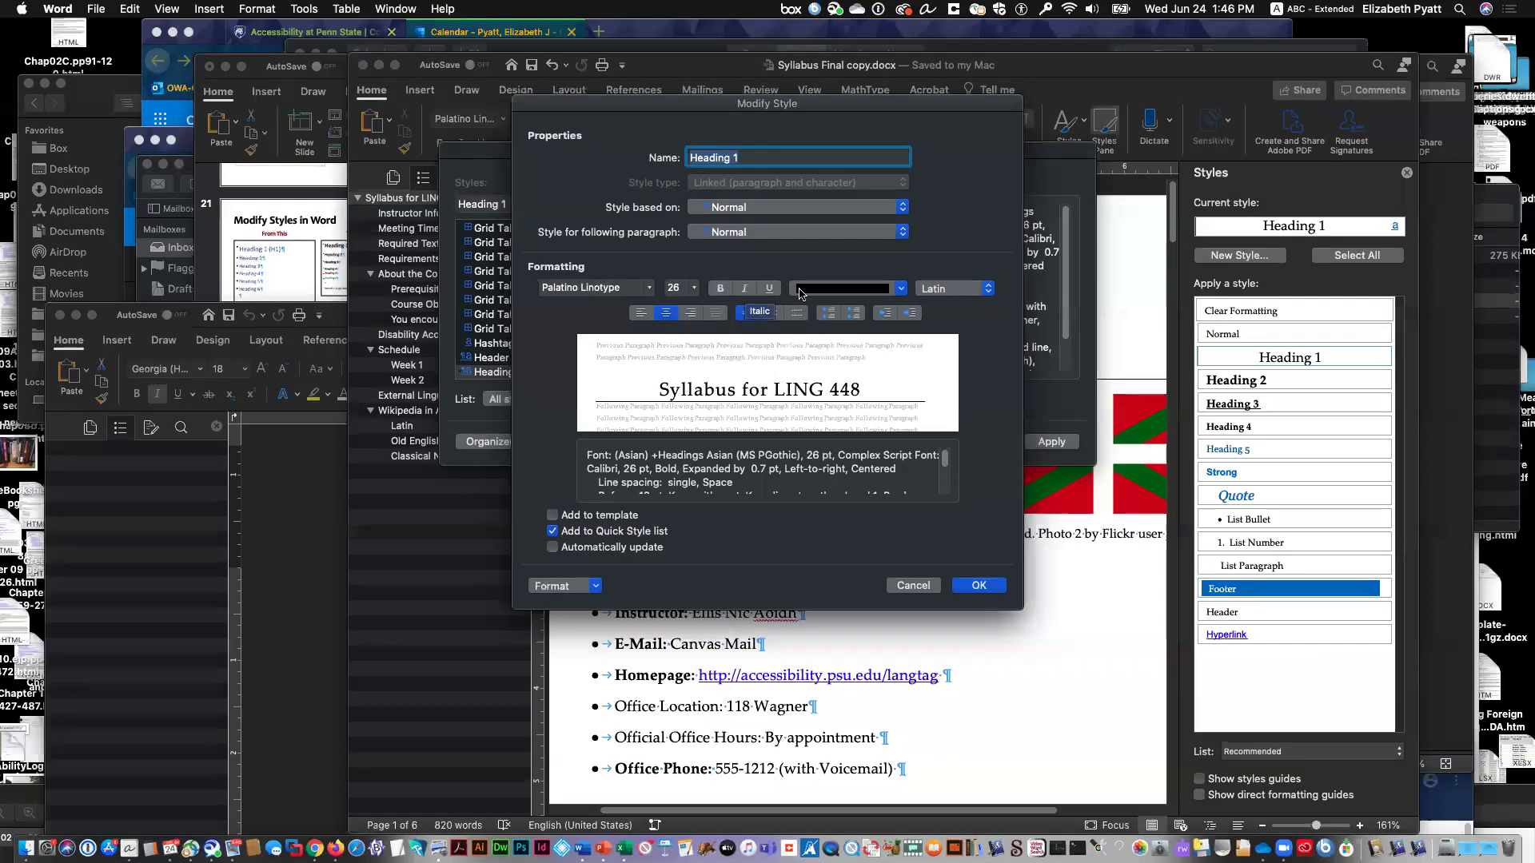
click(903, 289)
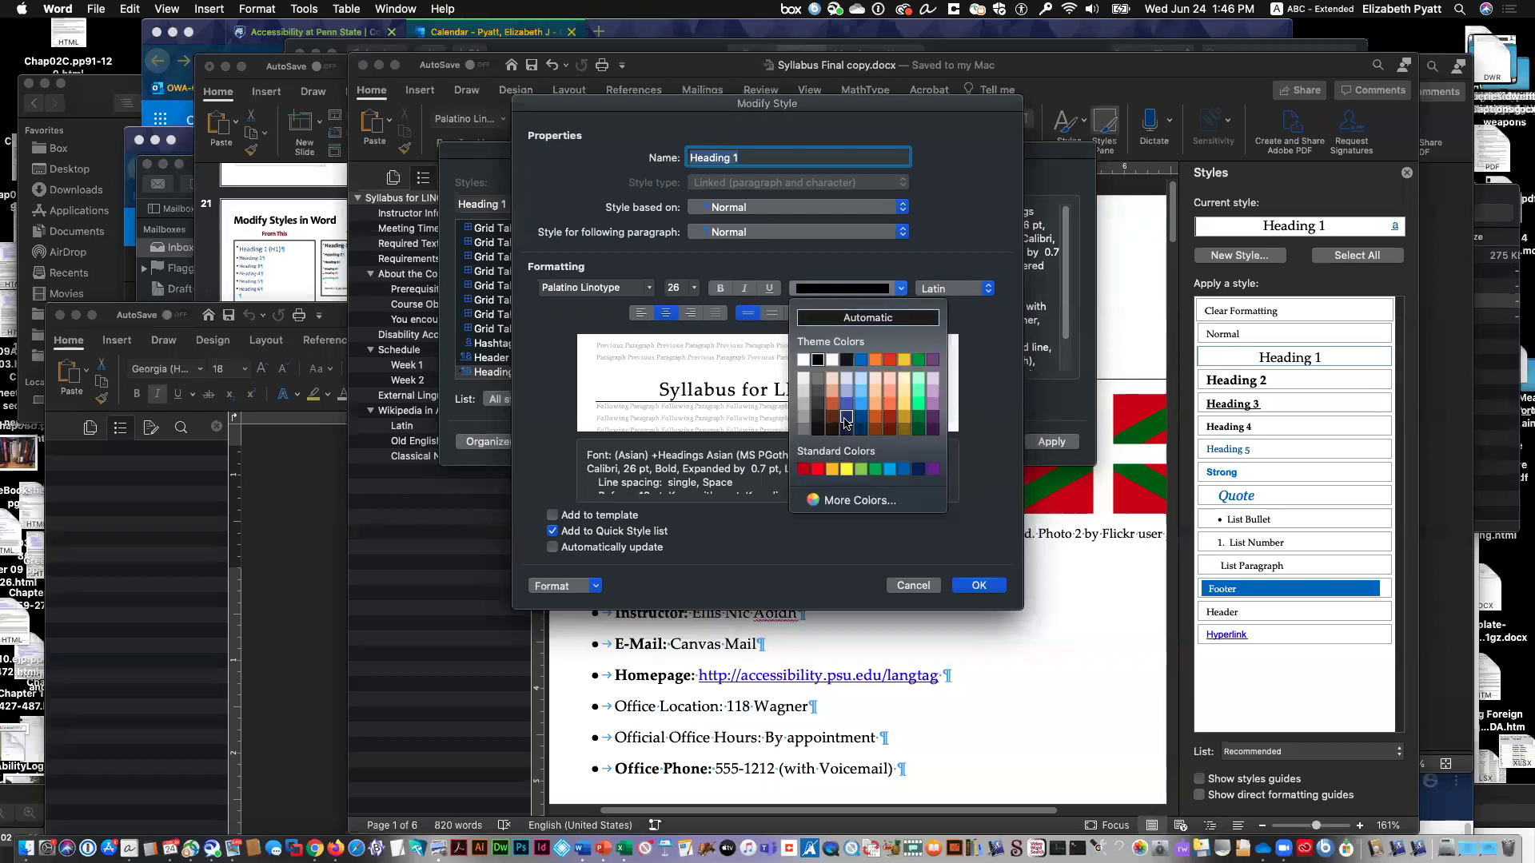
click(846, 419)
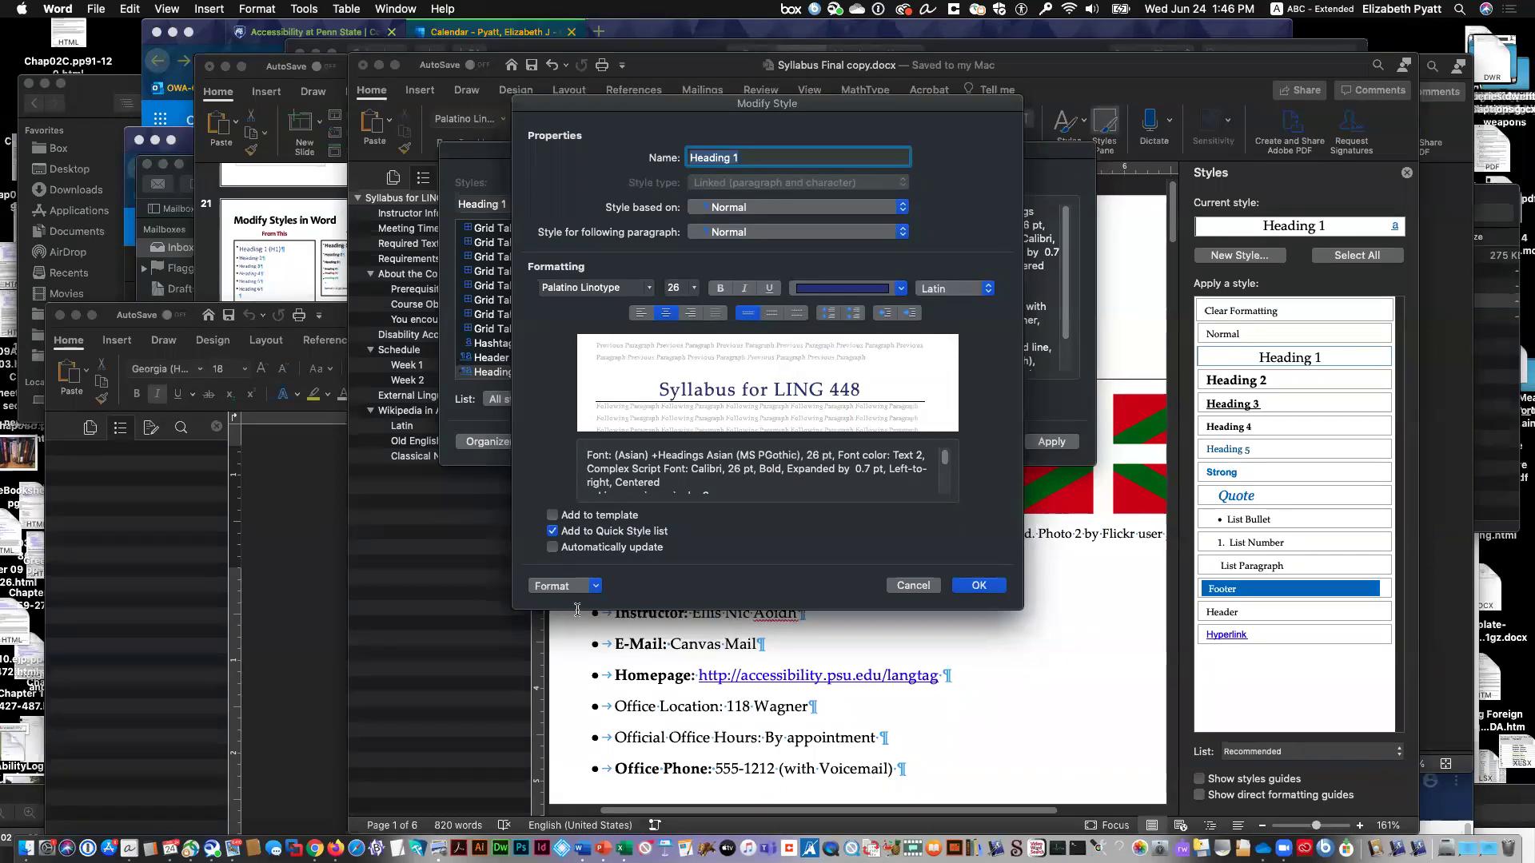
Step: Review the Heading 1 style's paragraph spacing and its border and shading options, and cancel the style modification
click(564, 587)
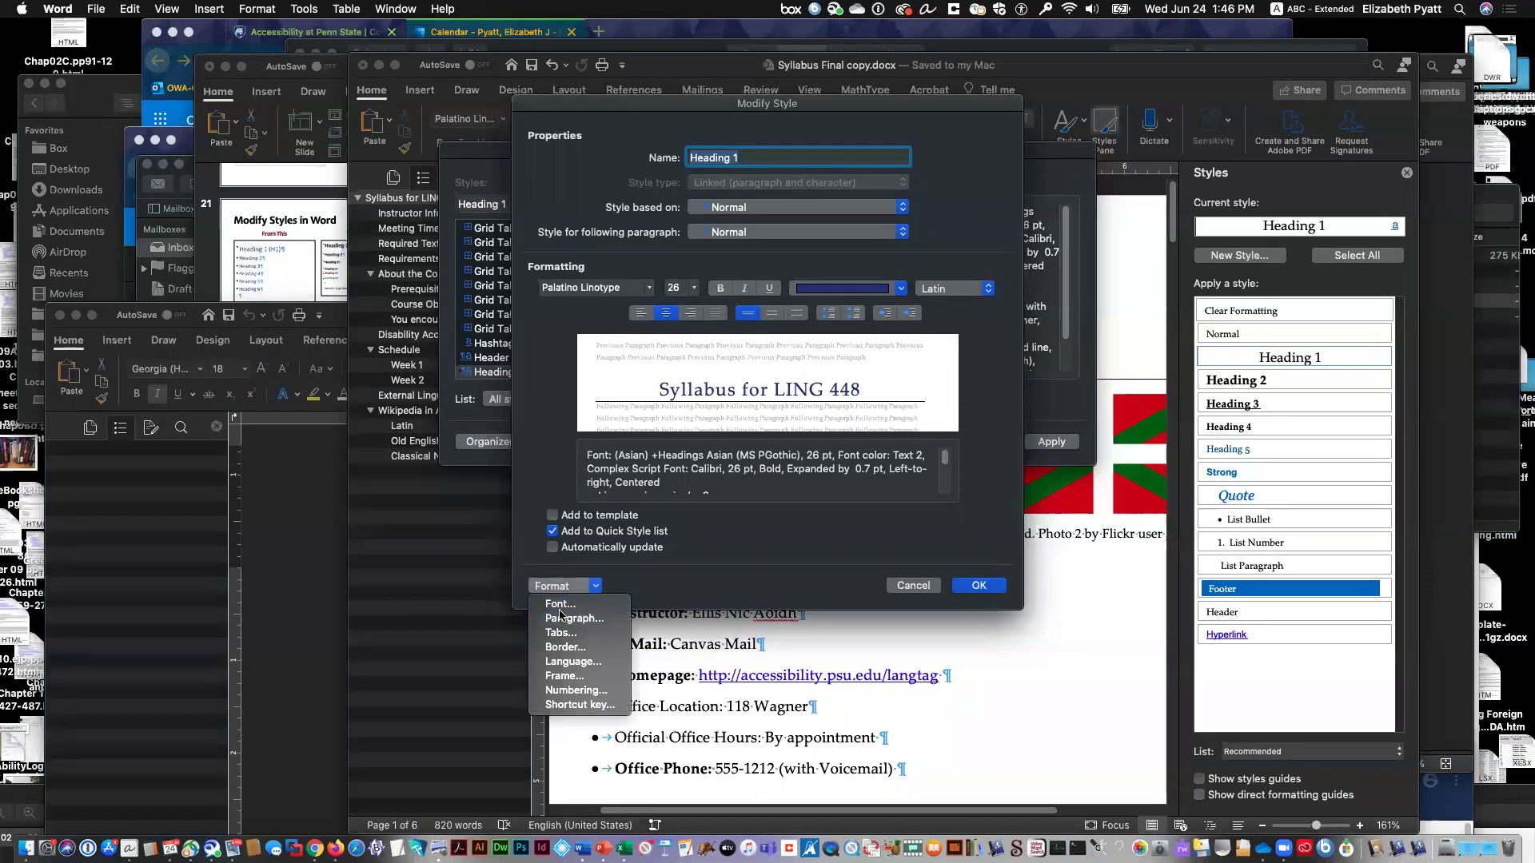
click(562, 618)
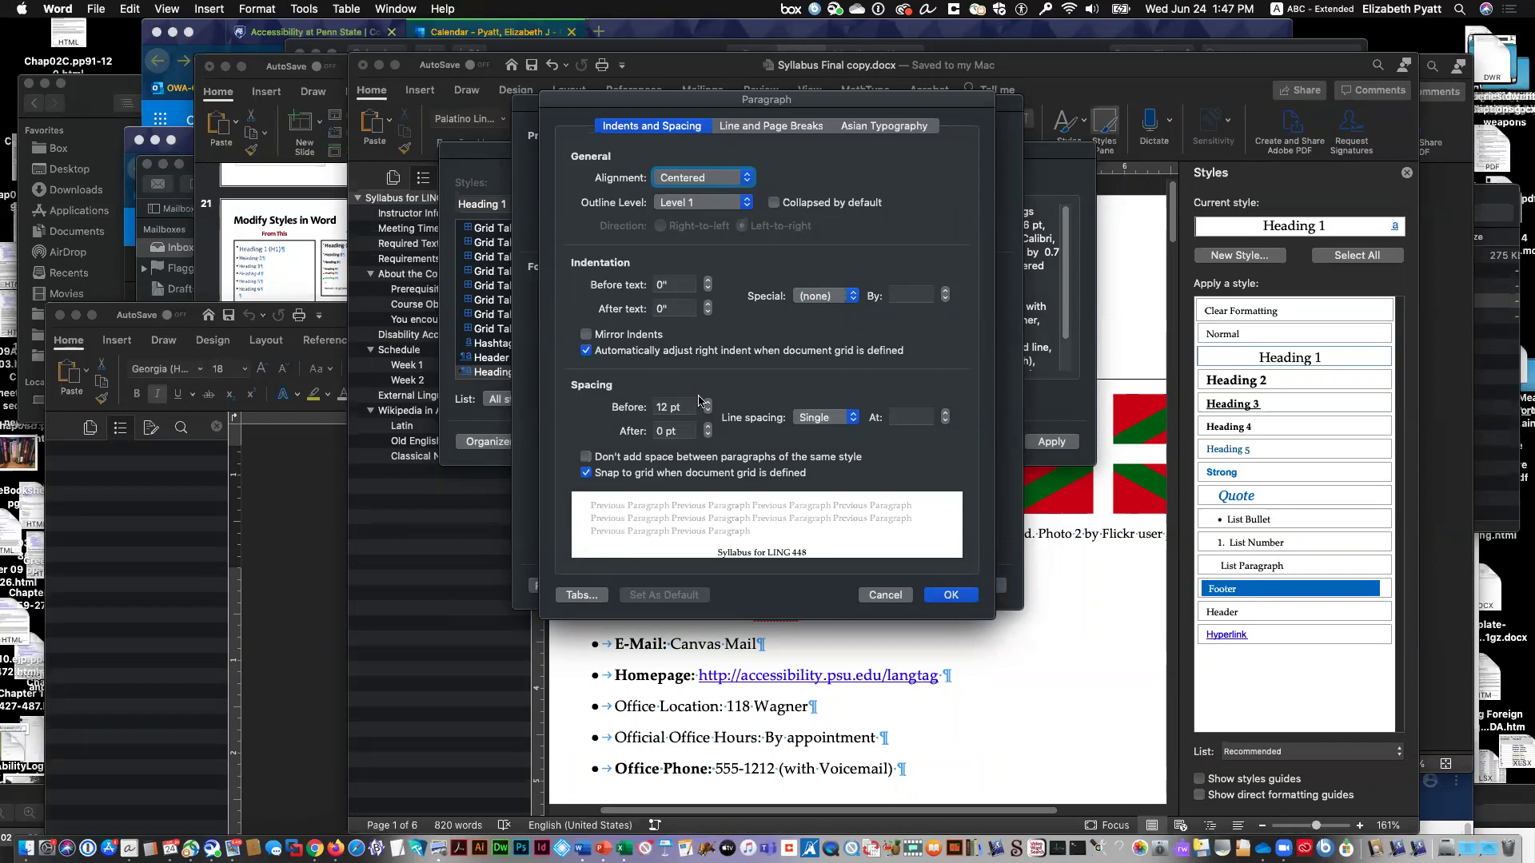
click(949, 596)
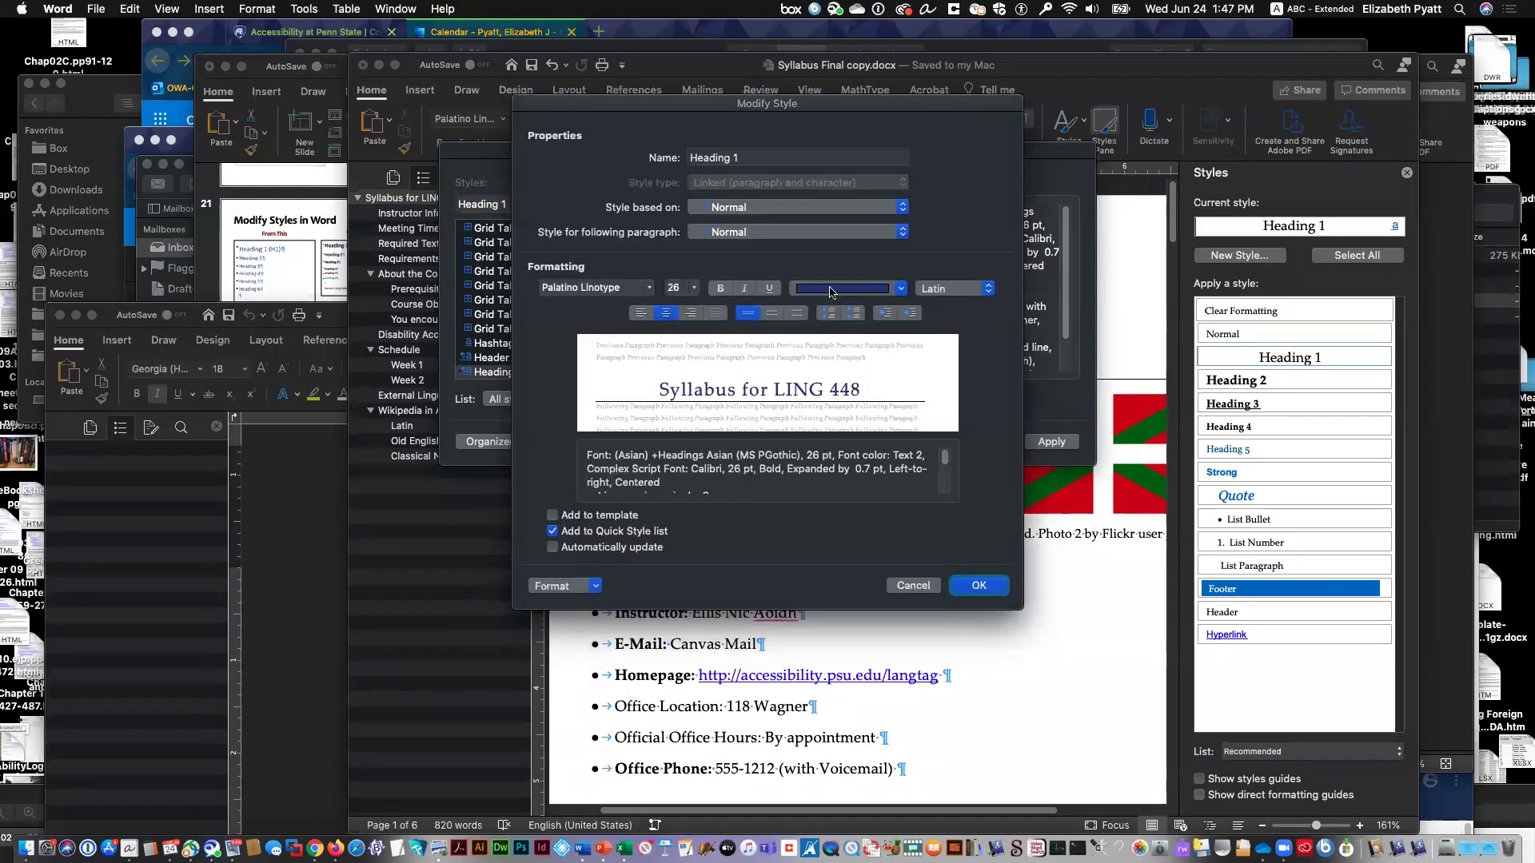
click(568, 586)
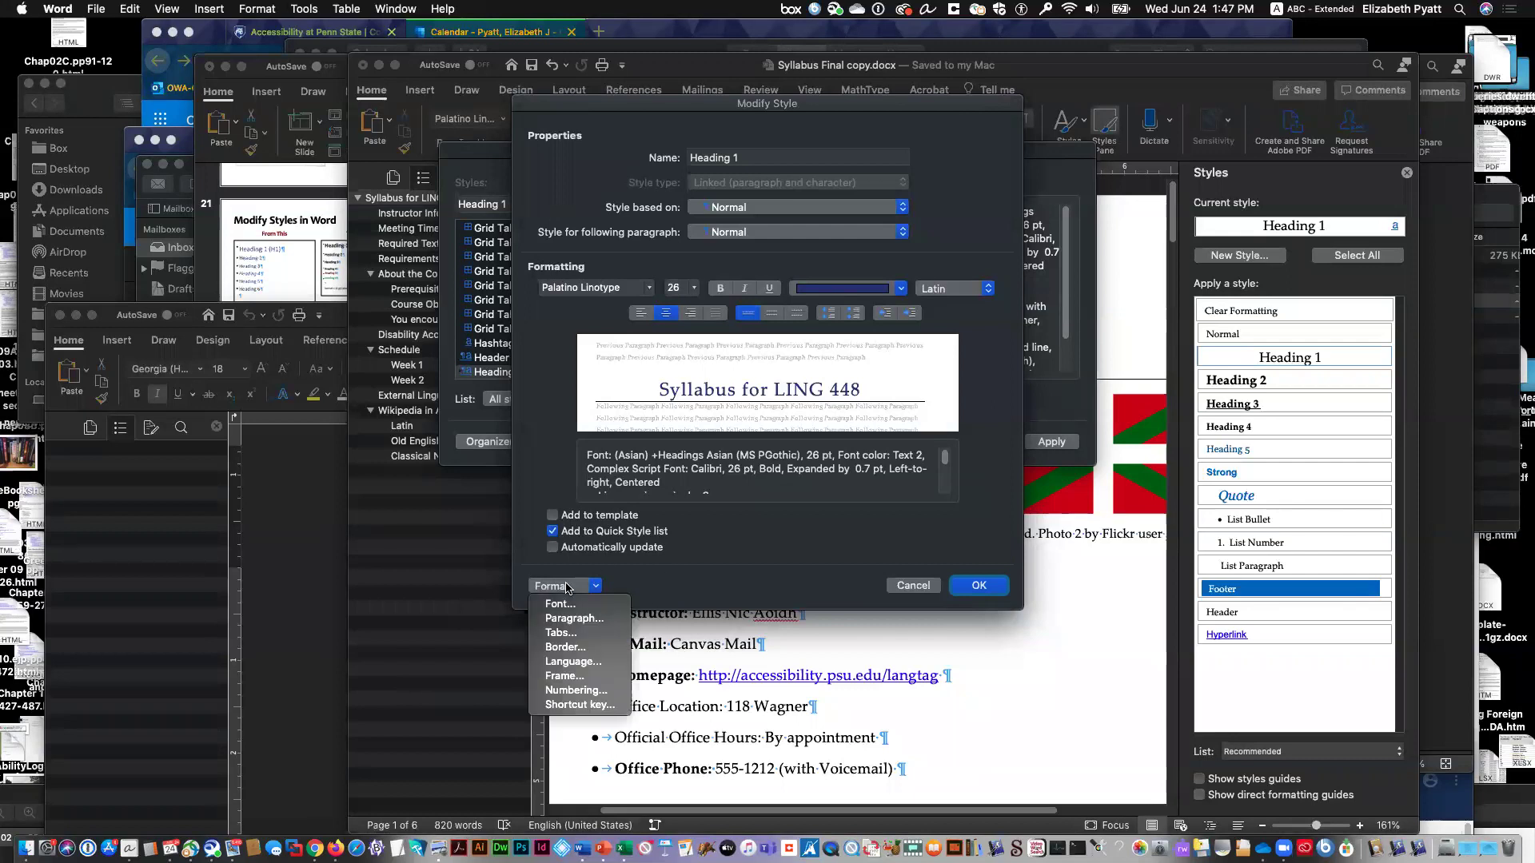
click(567, 652)
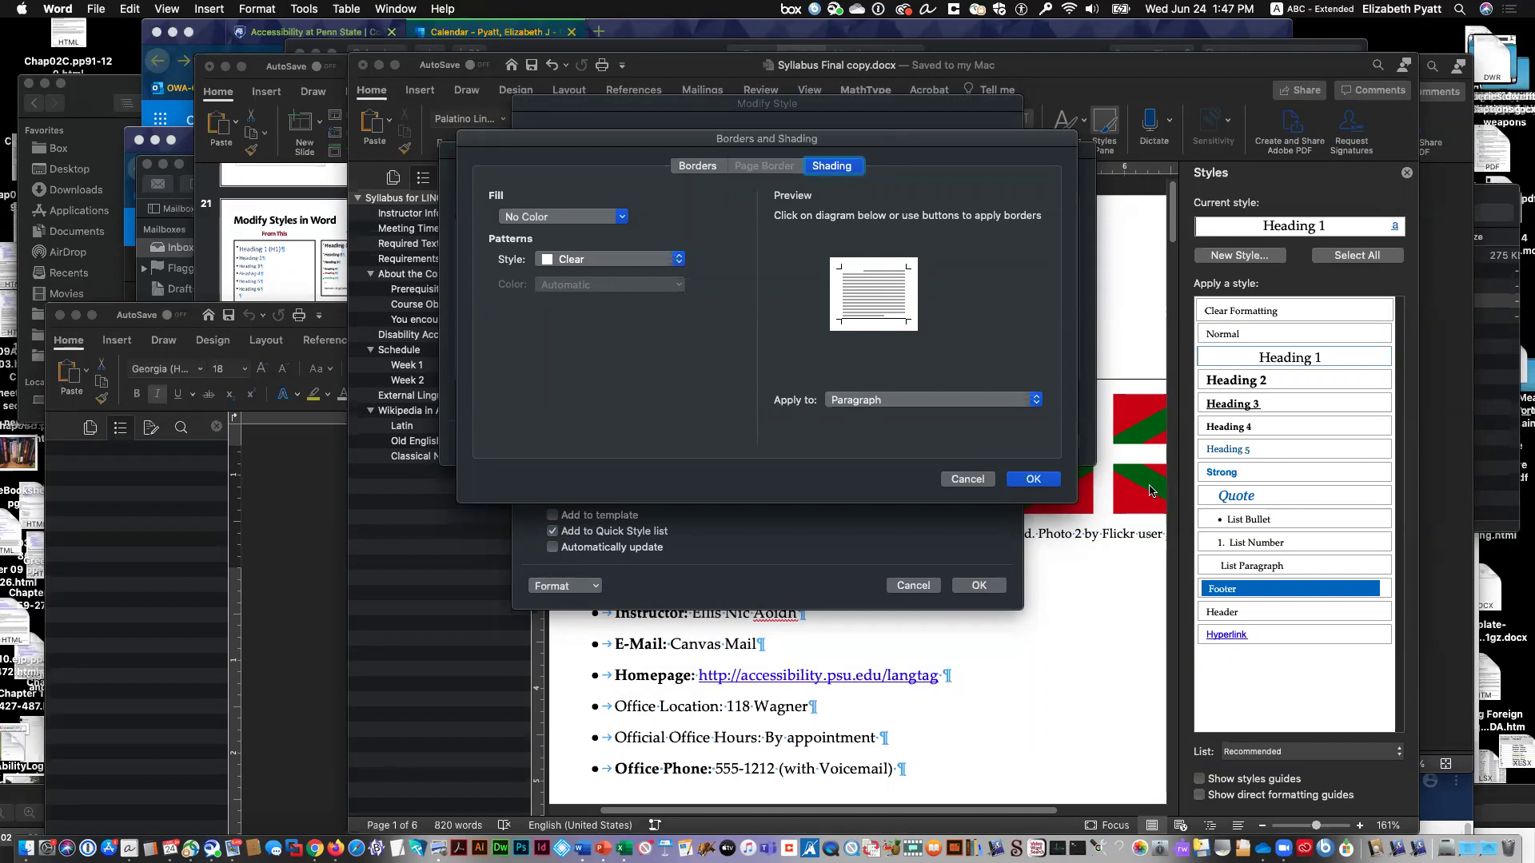
click(1051, 481)
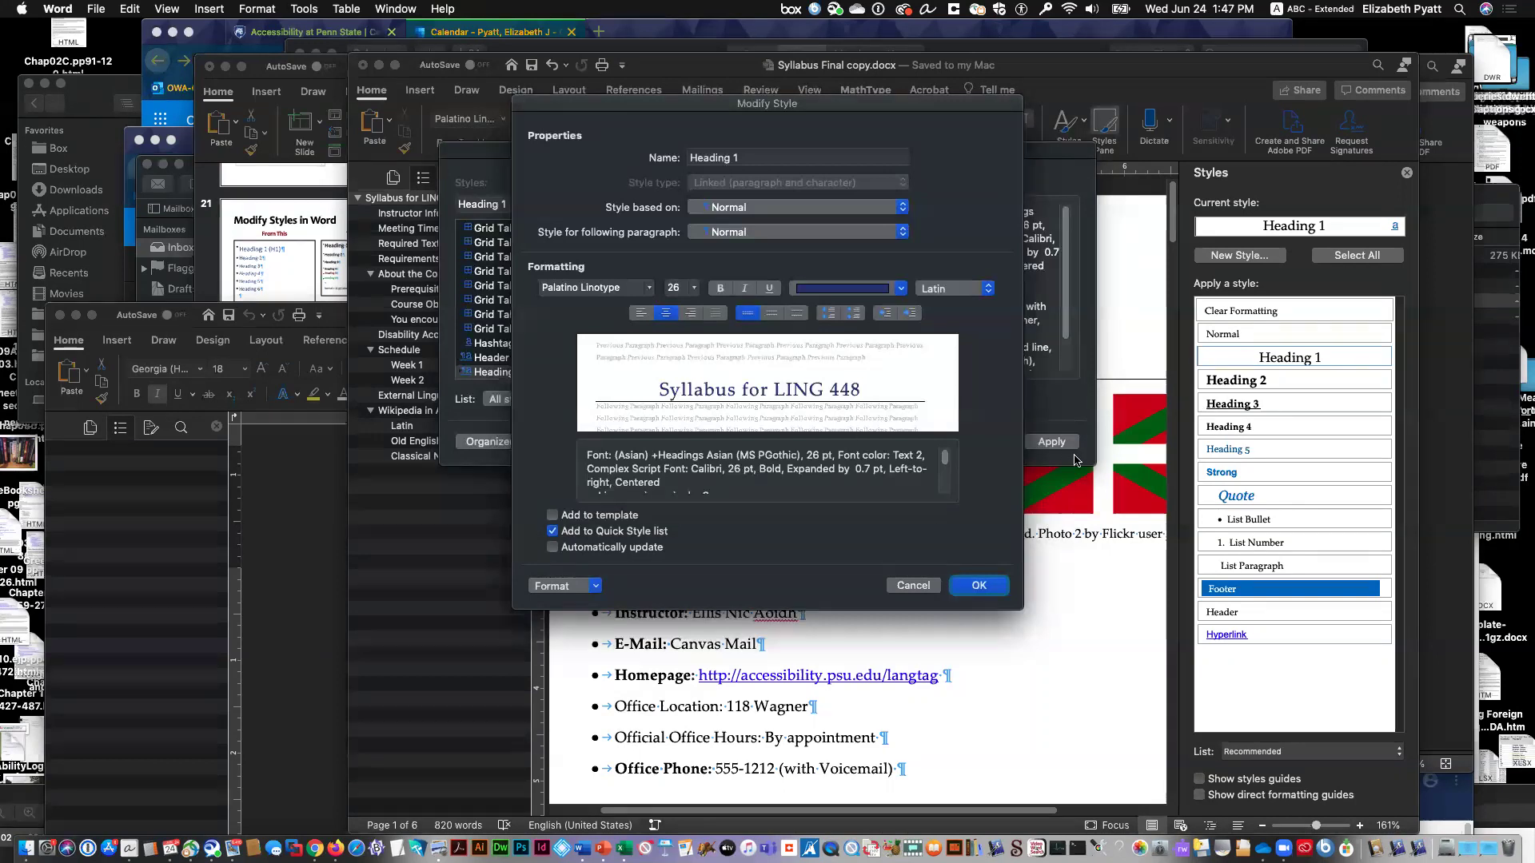
click(565, 586)
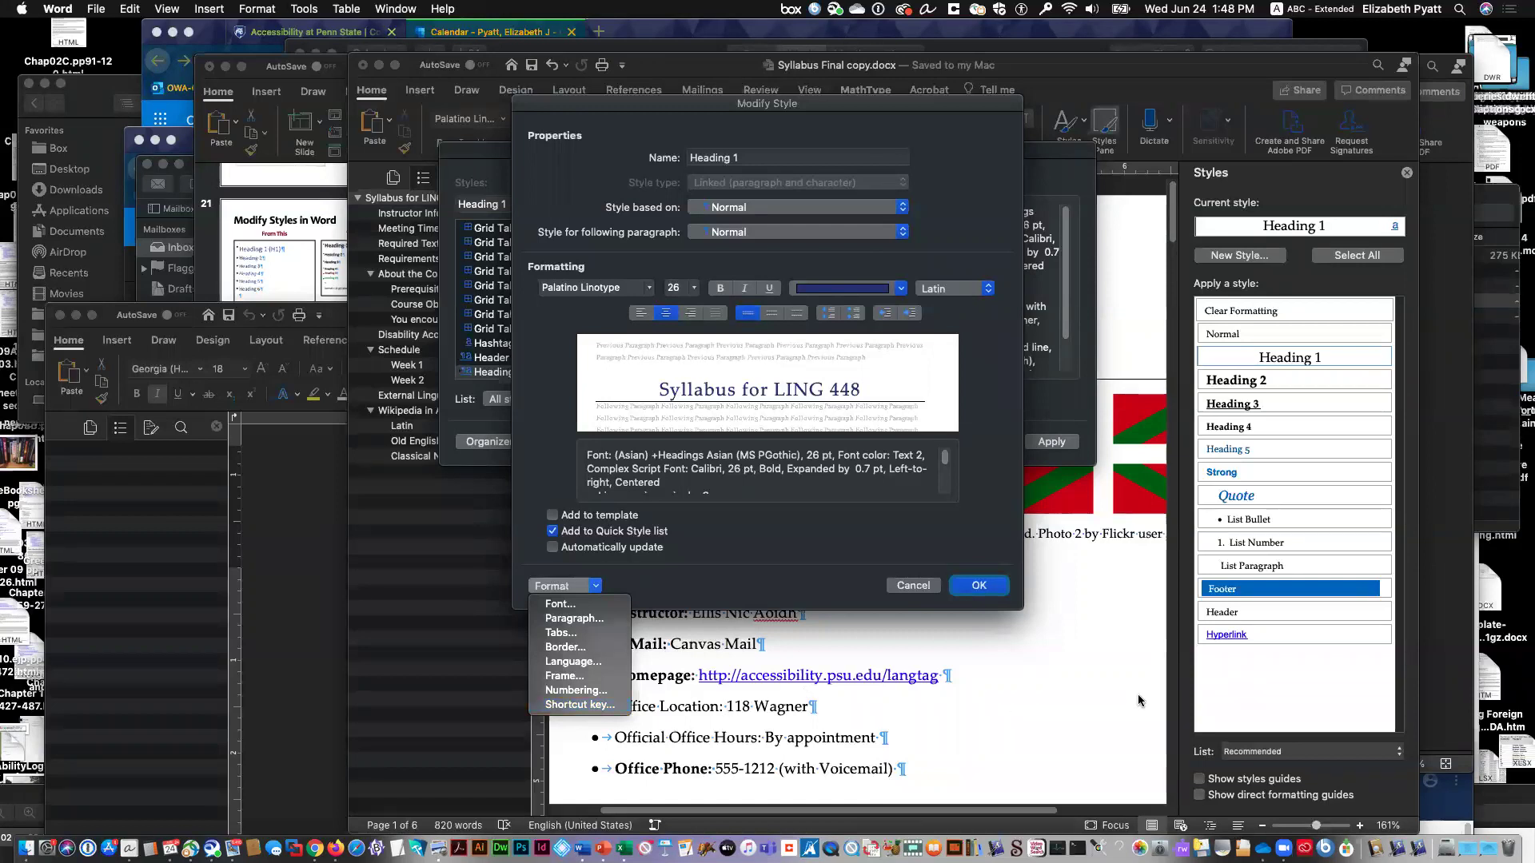
click(921, 588)
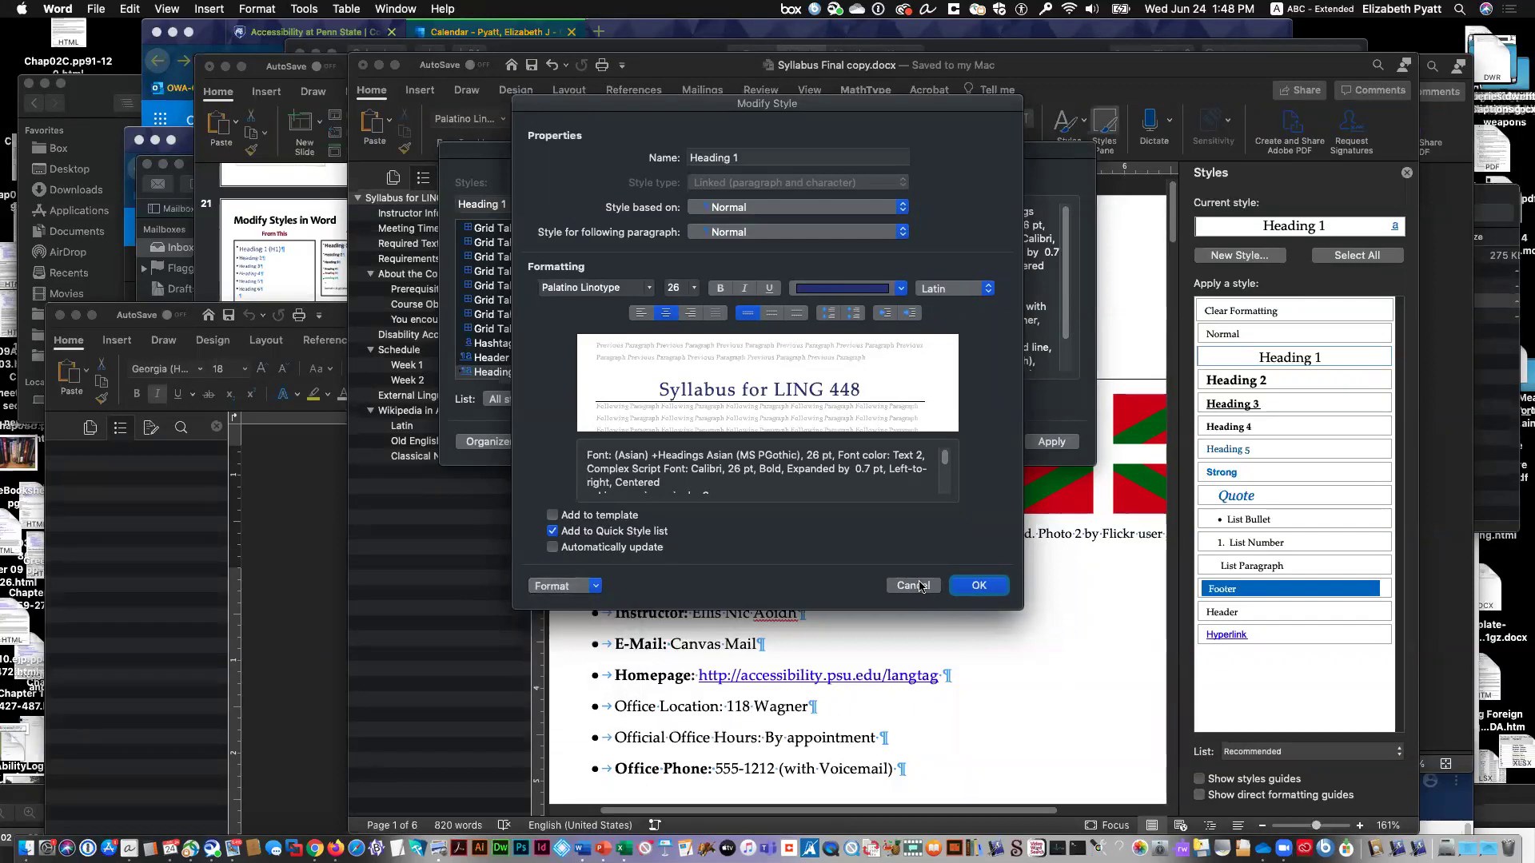
click(914, 586)
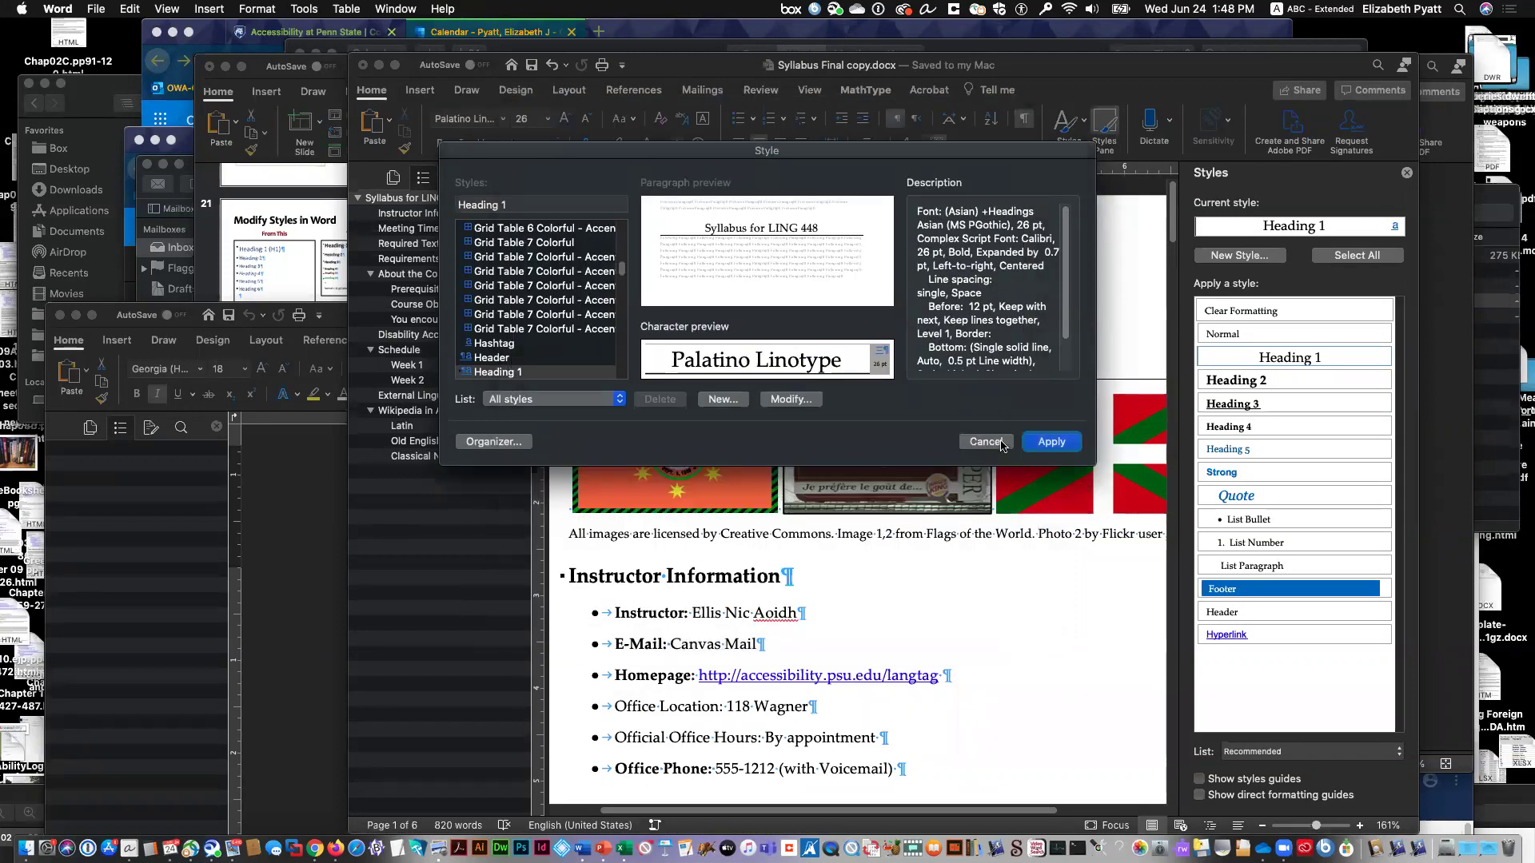
click(1002, 445)
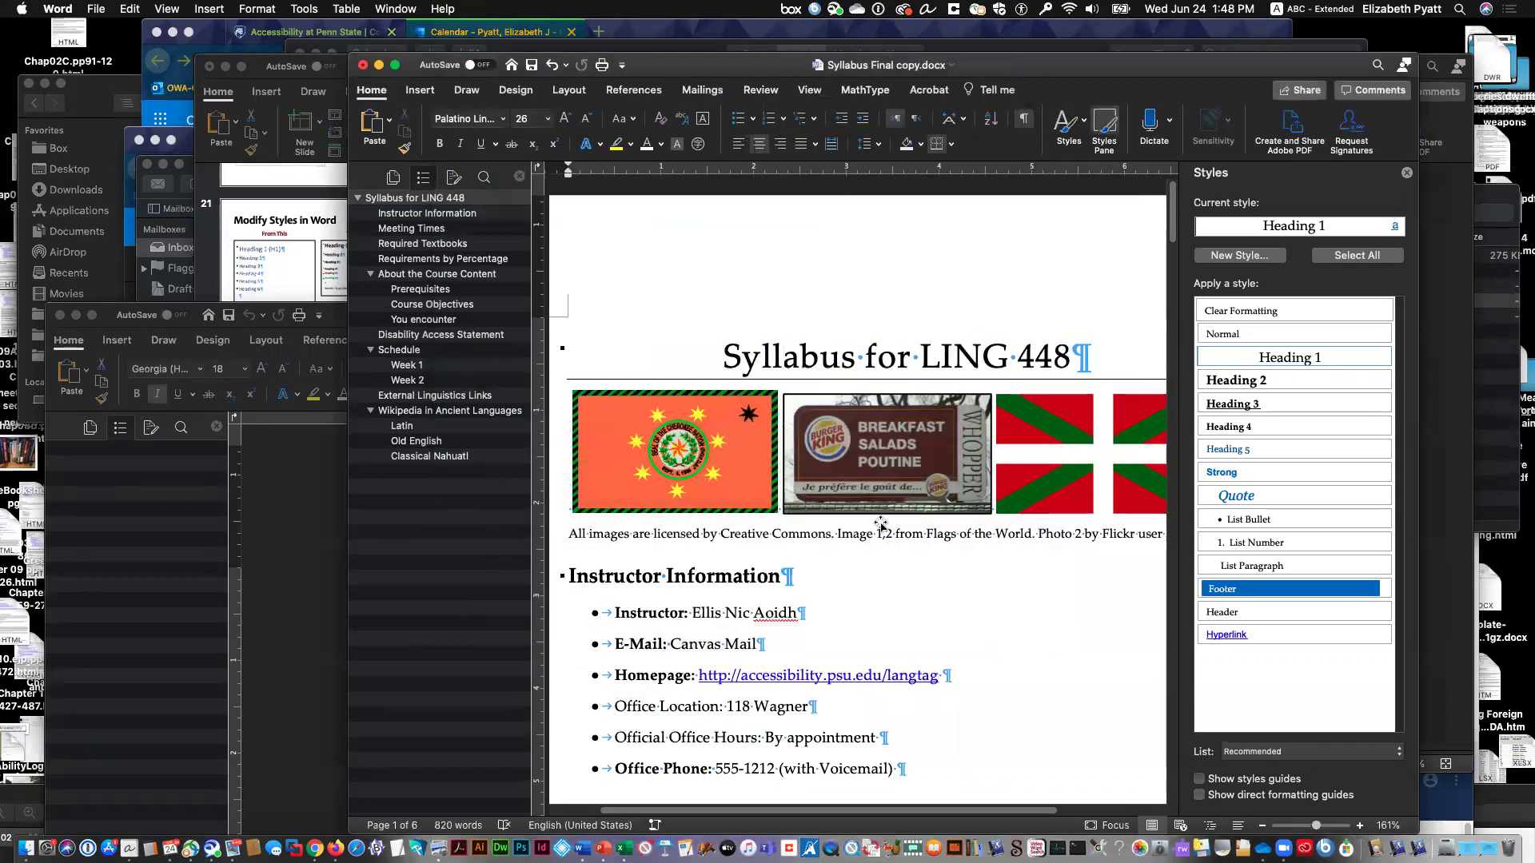
Step: Examine which styles the Week 1 heading and the column headers of its table use in the Schedule section
scroll(925, 621, down, 5)
scroll(926, 621, down, 9)
scroll(925, 612, down, 15)
scroll(926, 612, down, 15)
scroll(926, 612, down, 12)
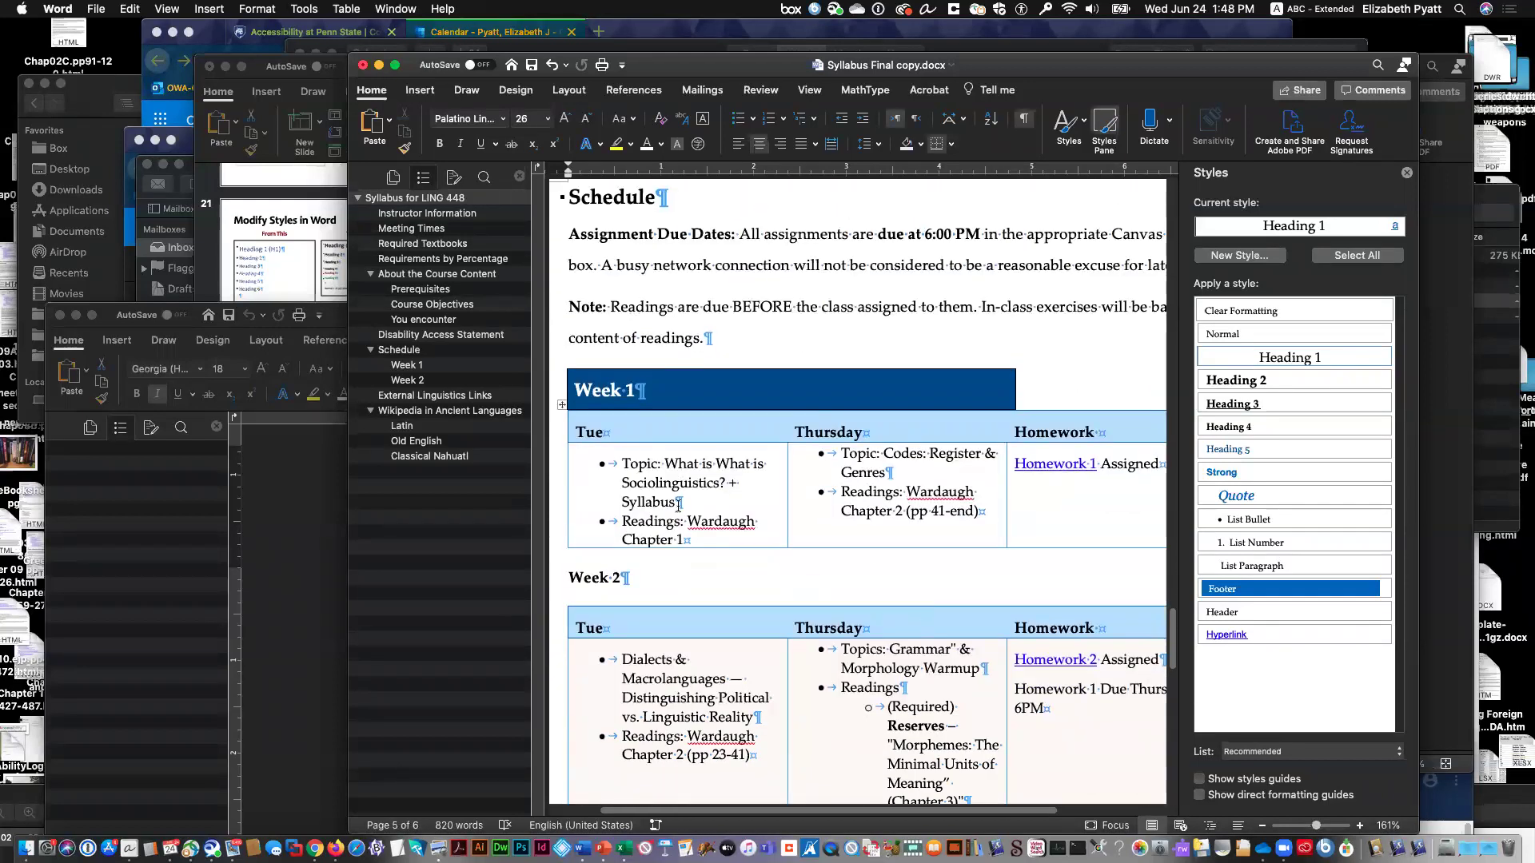
click(628, 390)
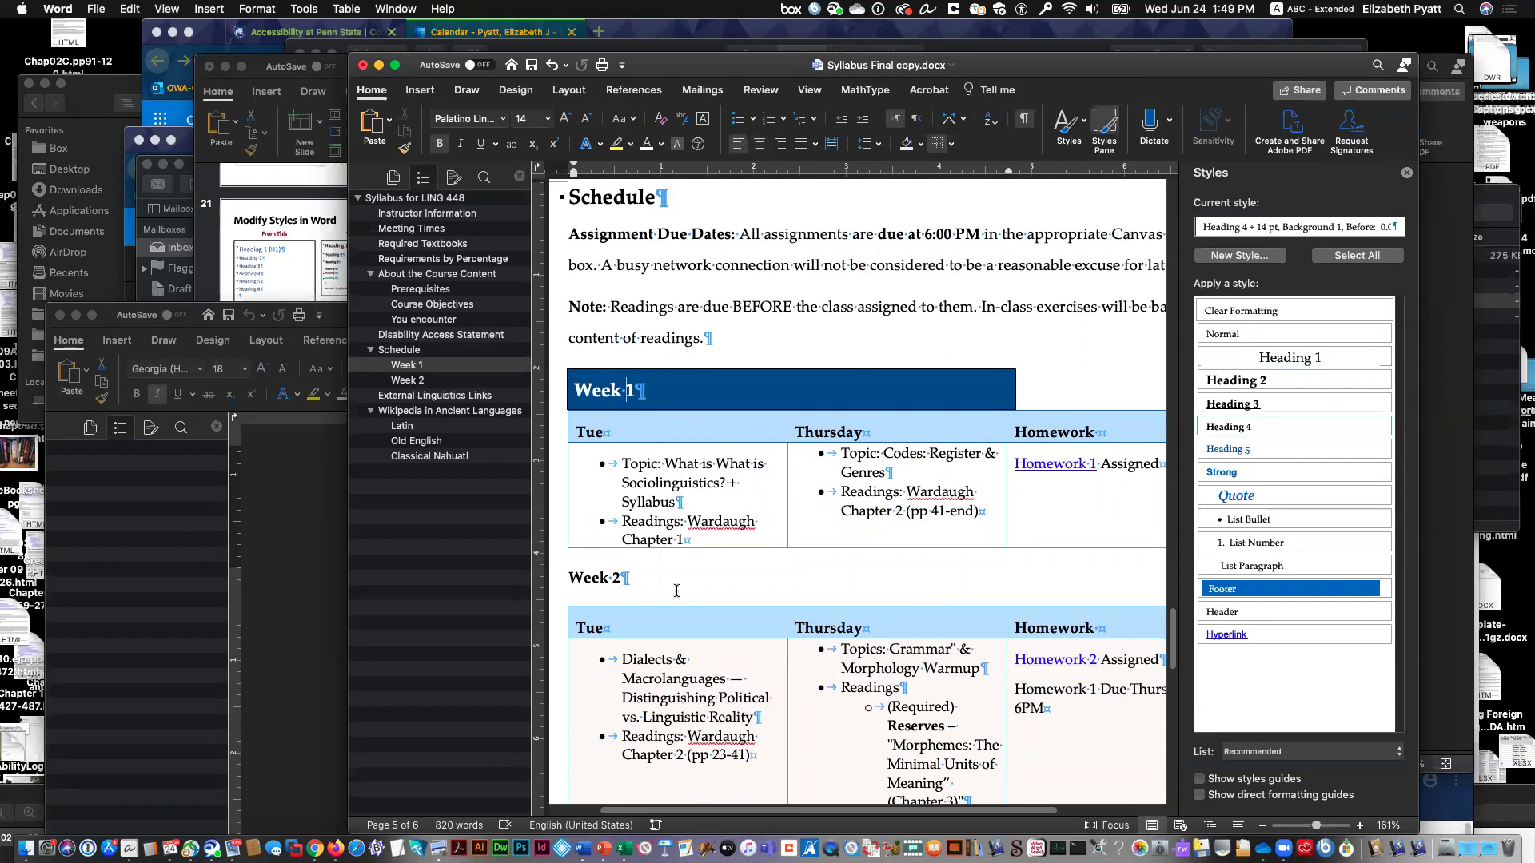
drag(729, 468, 925, 470)
click(915, 416)
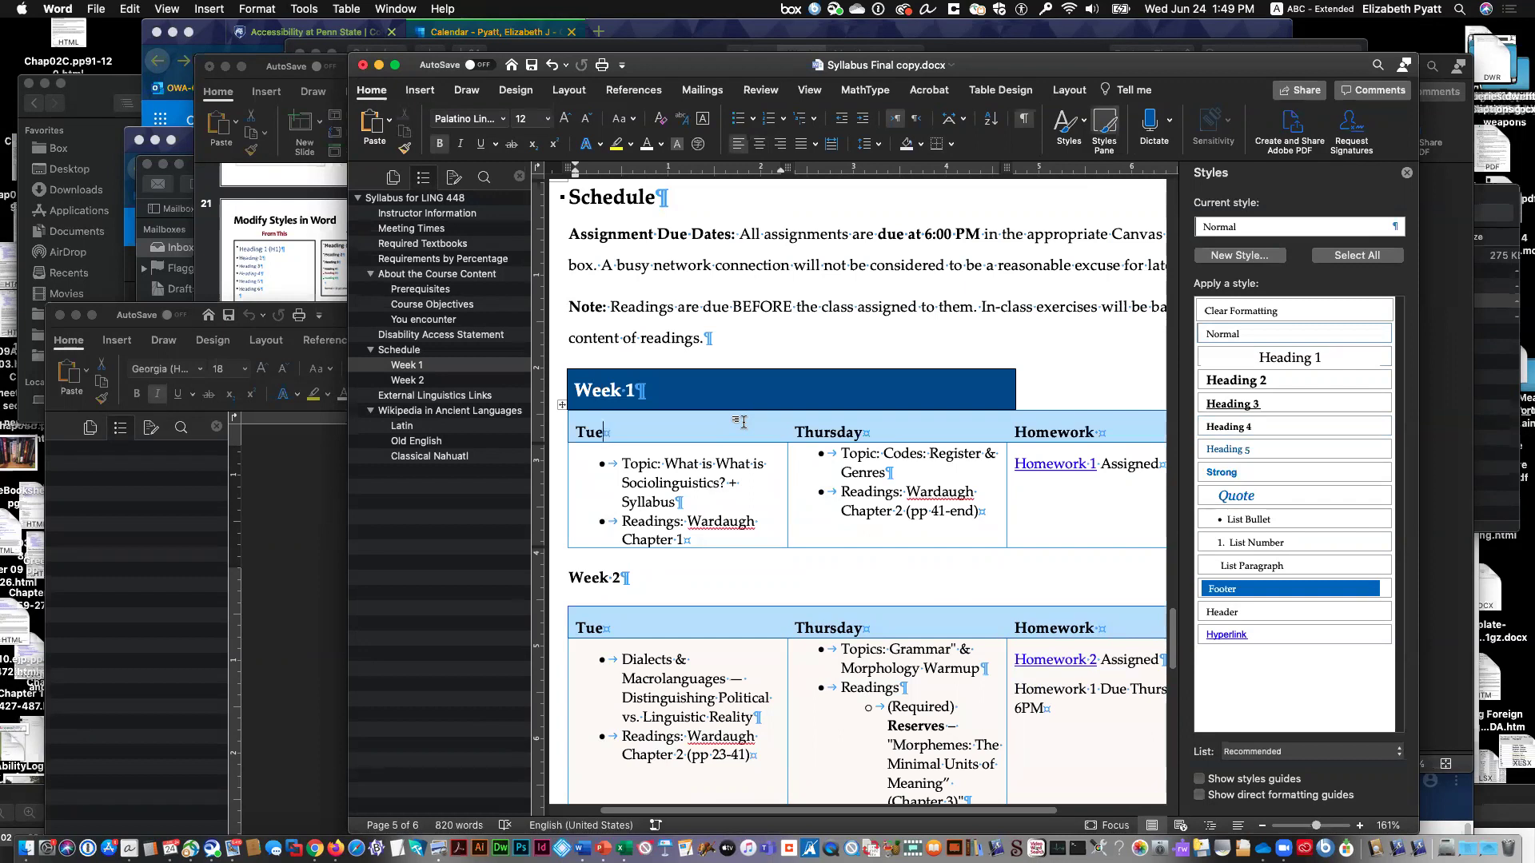
click(612, 387)
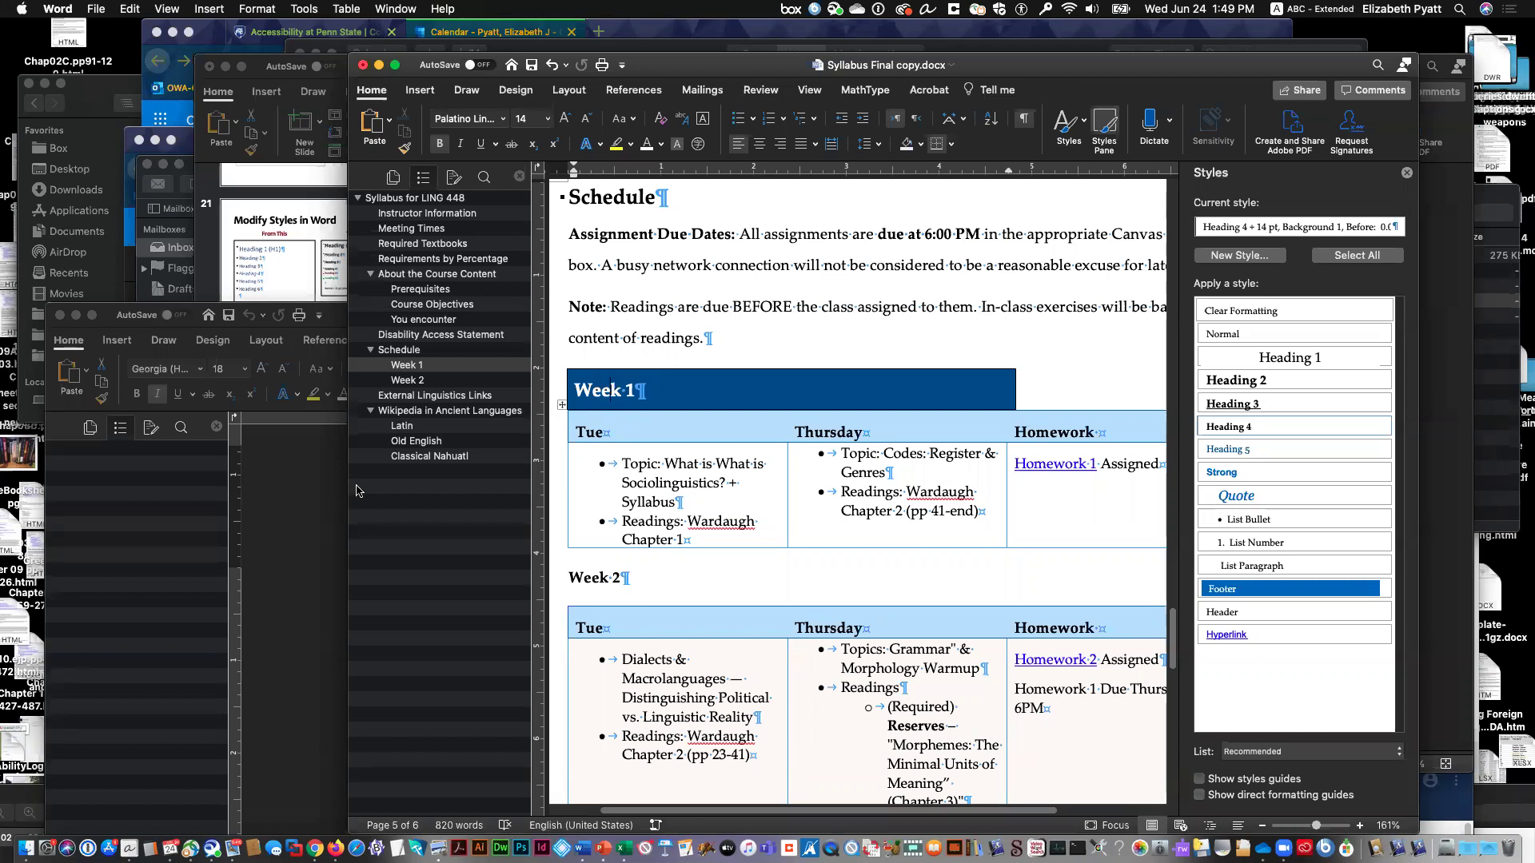
Step: Switch to Word Syllabus Exercise Begin copy.docx and place the cursor in the "Requirements by Percentage" header row of the table
double_click(709, 62)
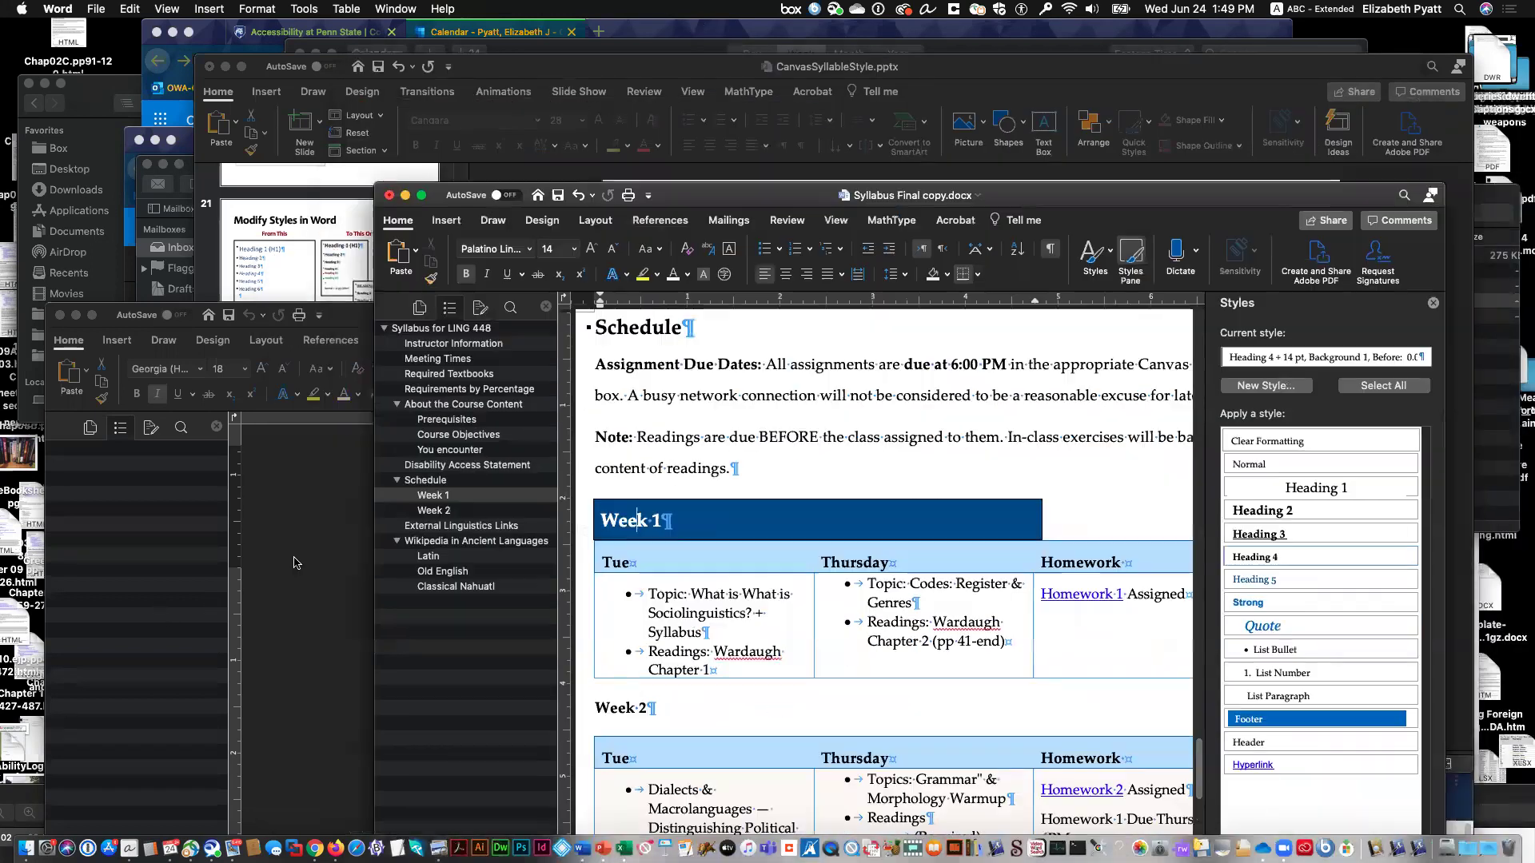
click(1165, 314)
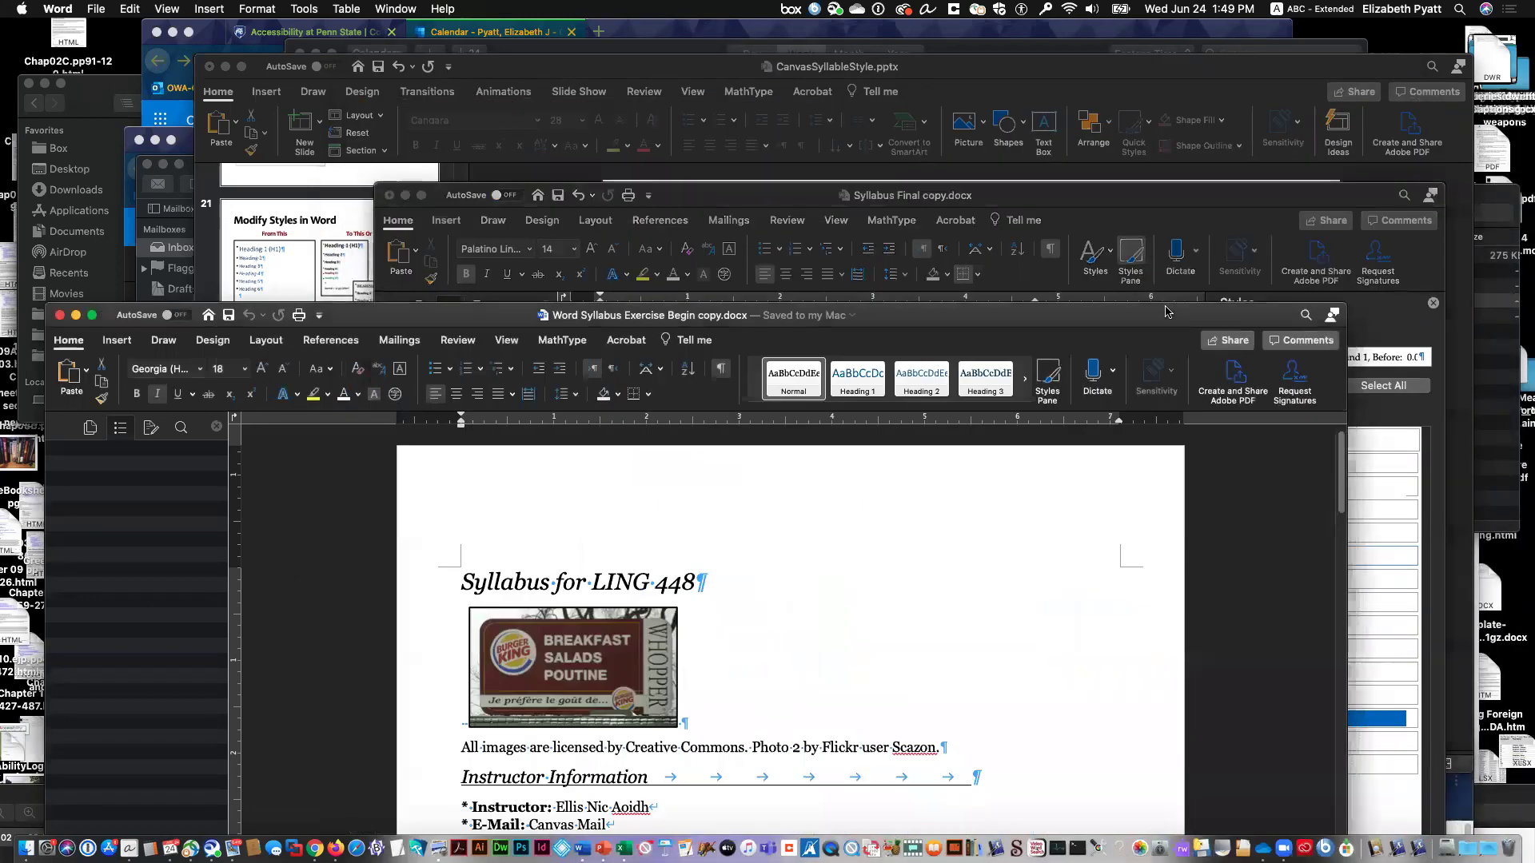
drag(1166, 314, 1128, 119)
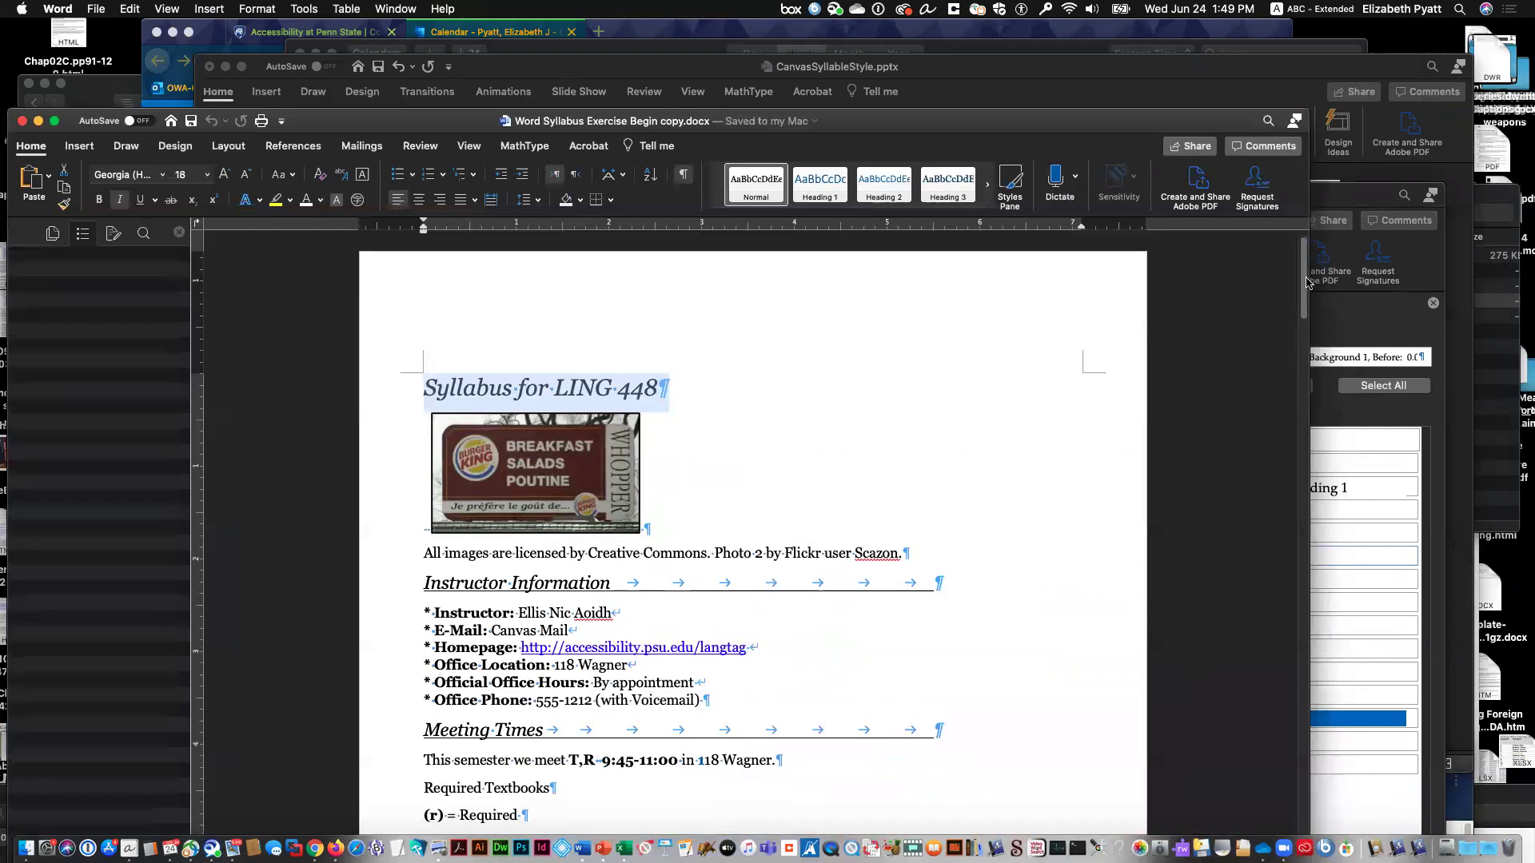
scroll(467, 450, down, 15)
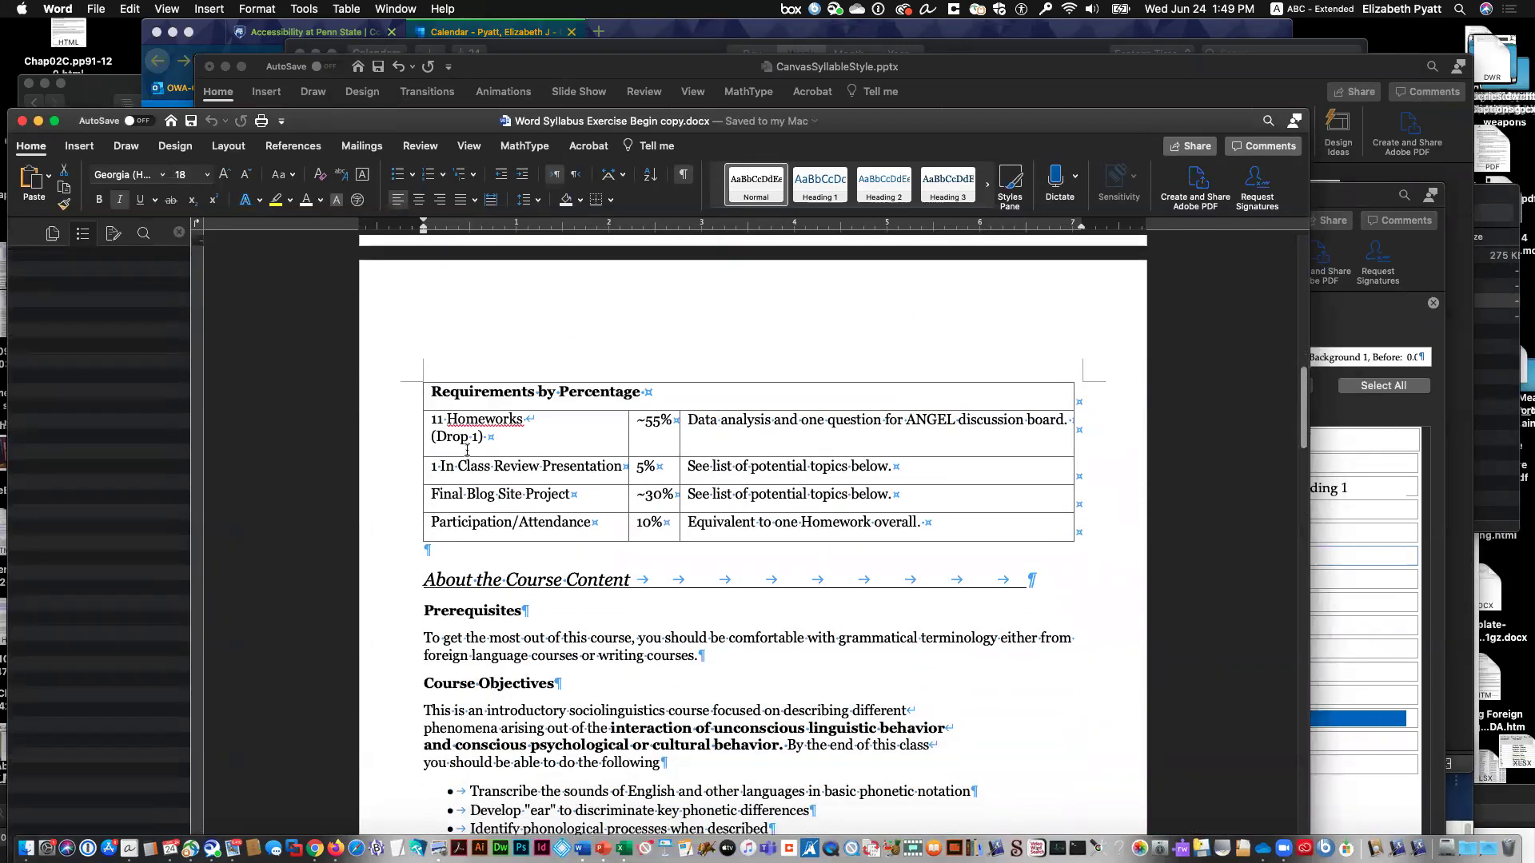
click(511, 395)
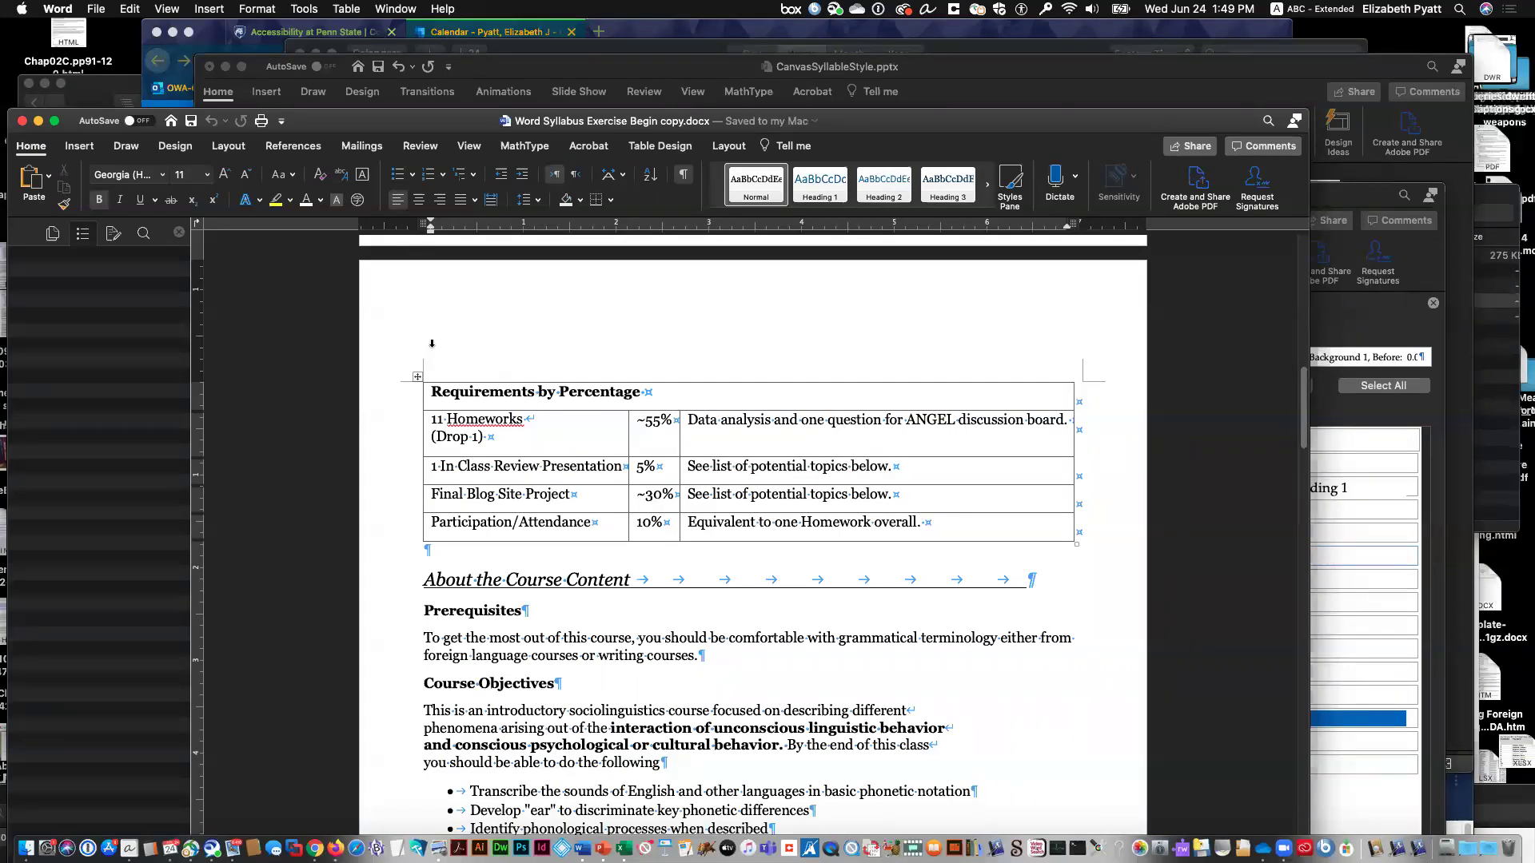
Step: Examine the Week 1 and Week 2 table rows in the exercise syllabus's Schedule section, placing the cursor in the Week 2 row
scroll(704, 675, down, 10)
scroll(701, 664, down, 15)
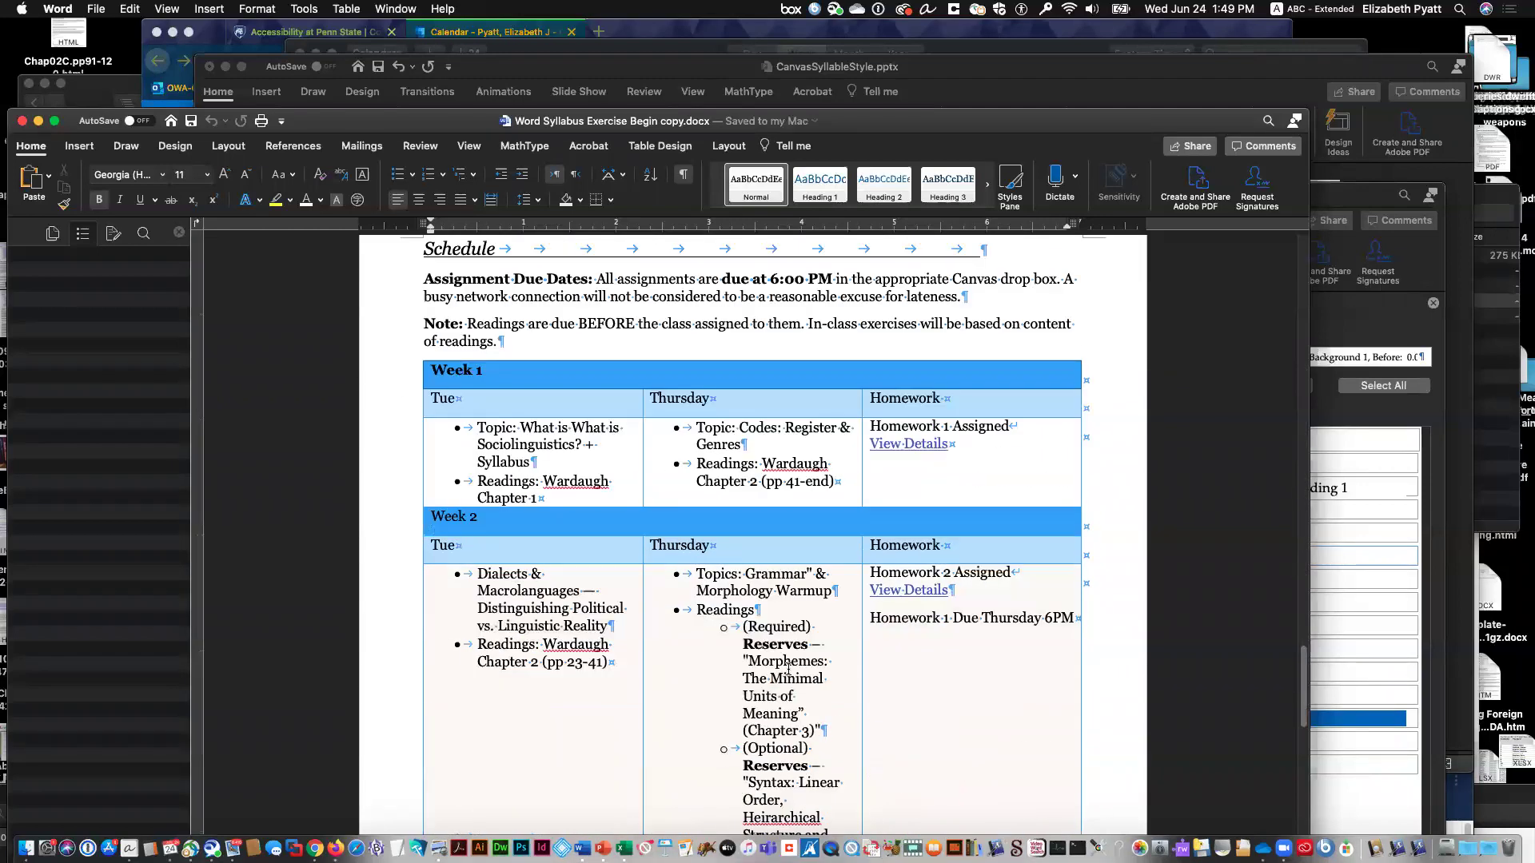
click(662, 523)
Step: Move the CanvasSyllableStyle.pptx window out of the way, and bring Syllabus Final copy.docx to the front with its whole window in view
click(947, 73)
drag(947, 73, 941, 859)
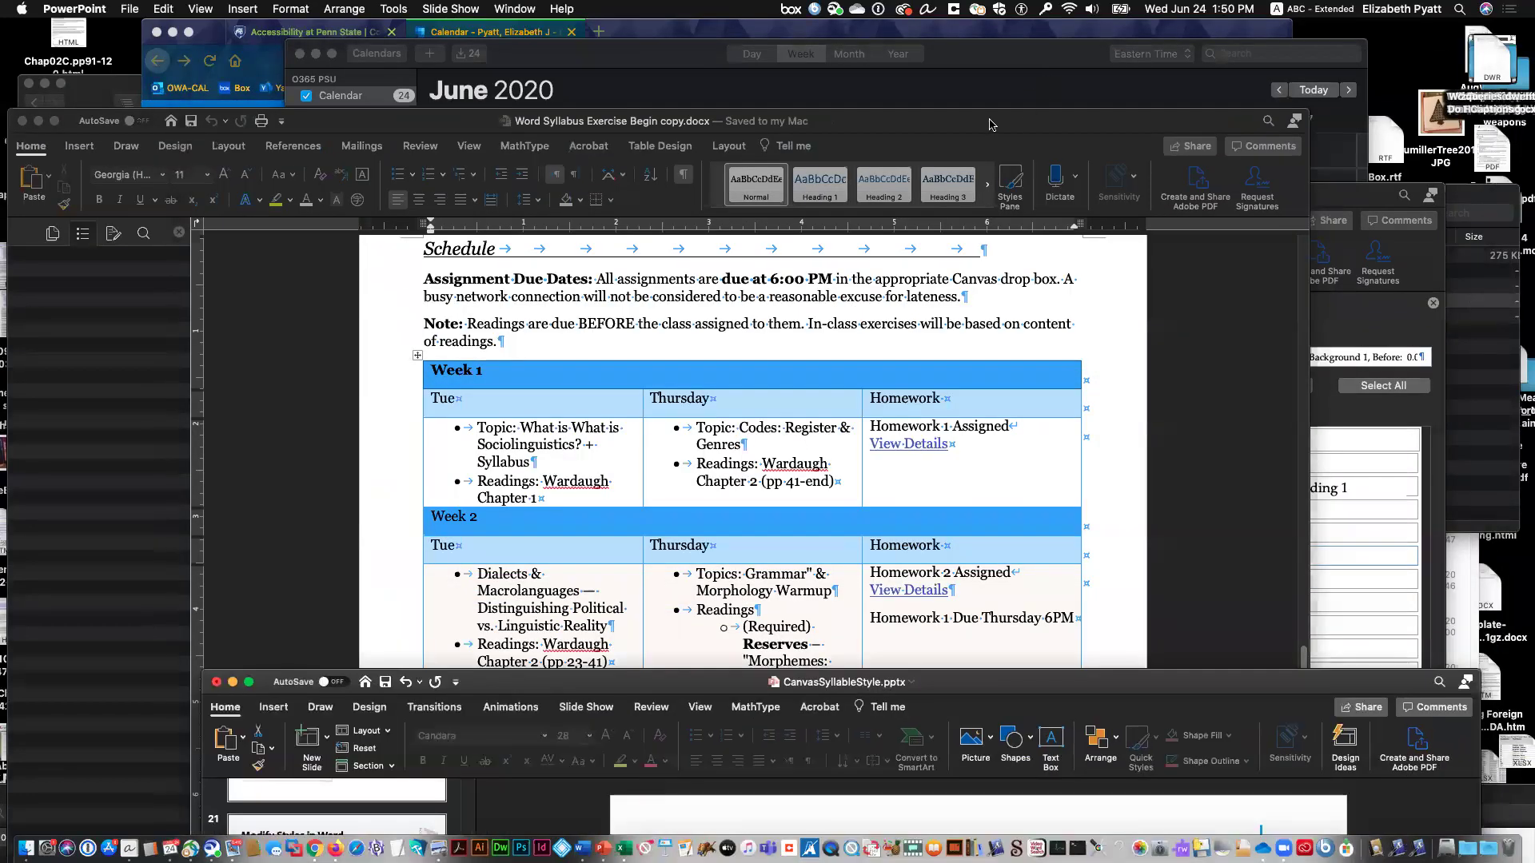
click(480, 120)
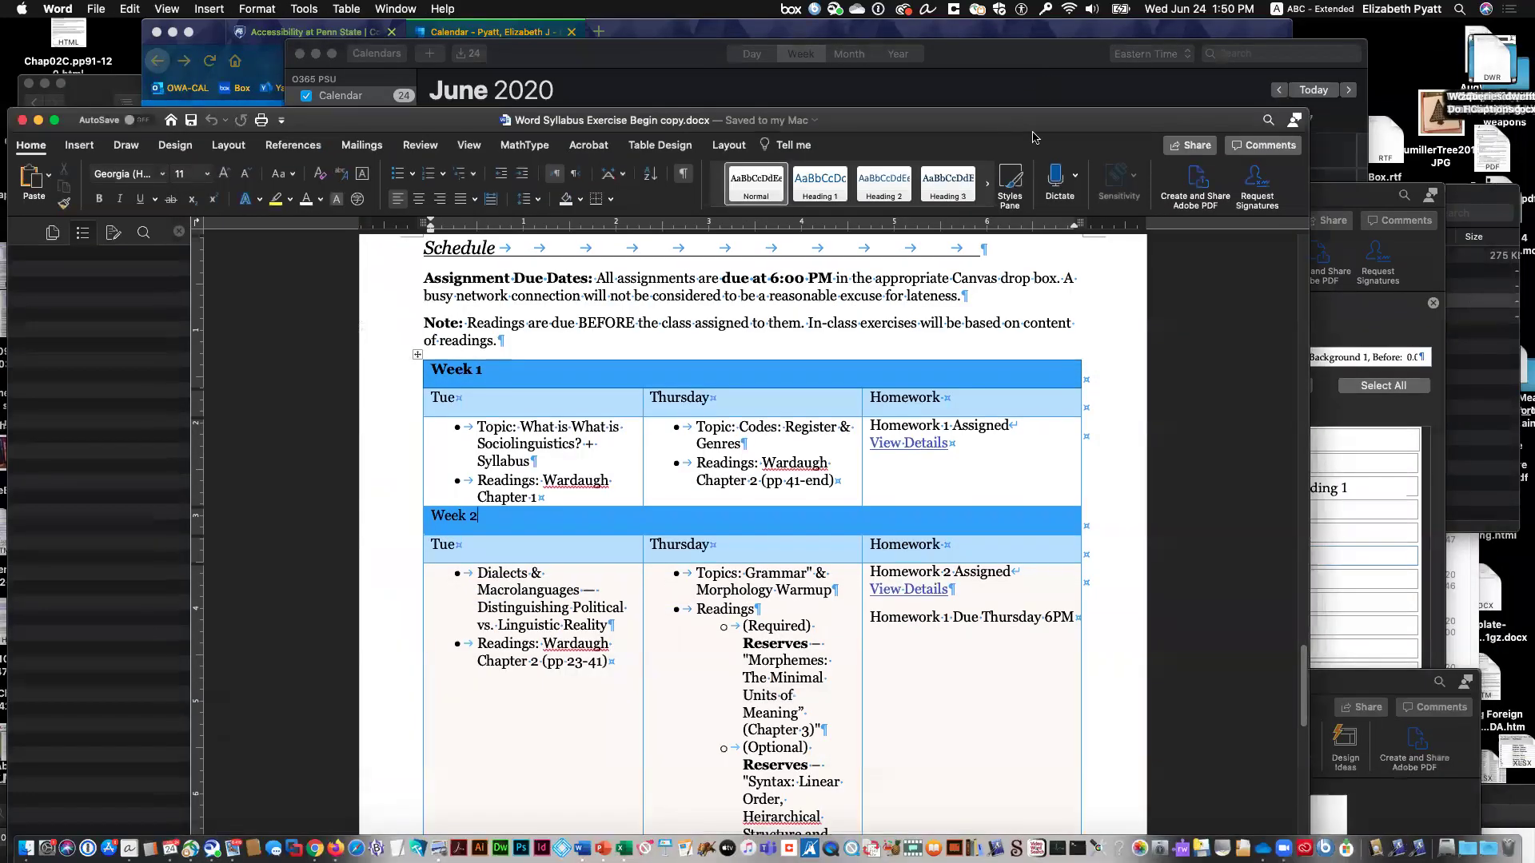
click(400, 9)
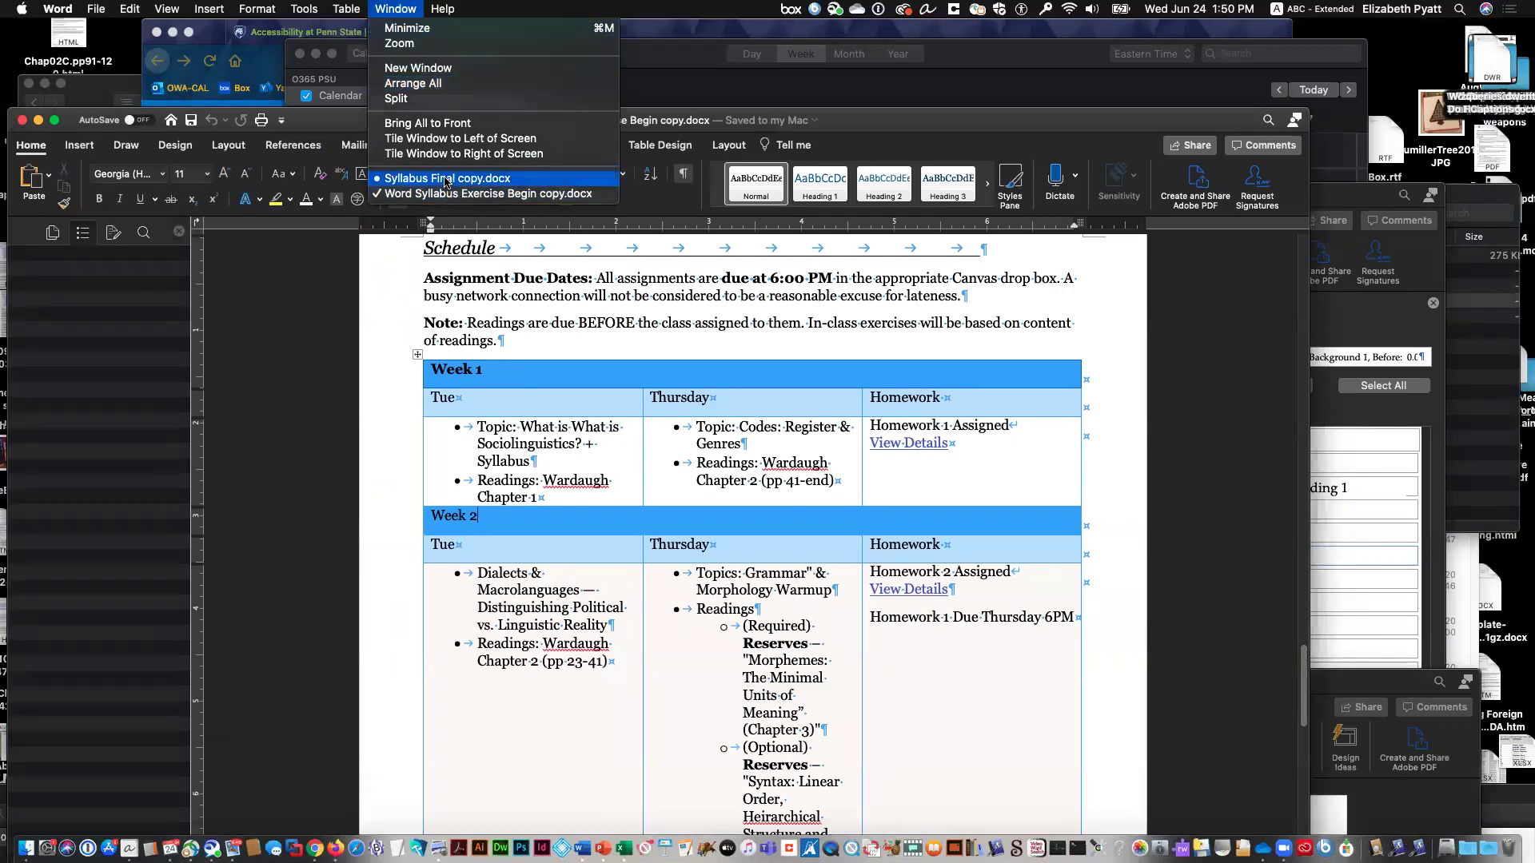
click(445, 179)
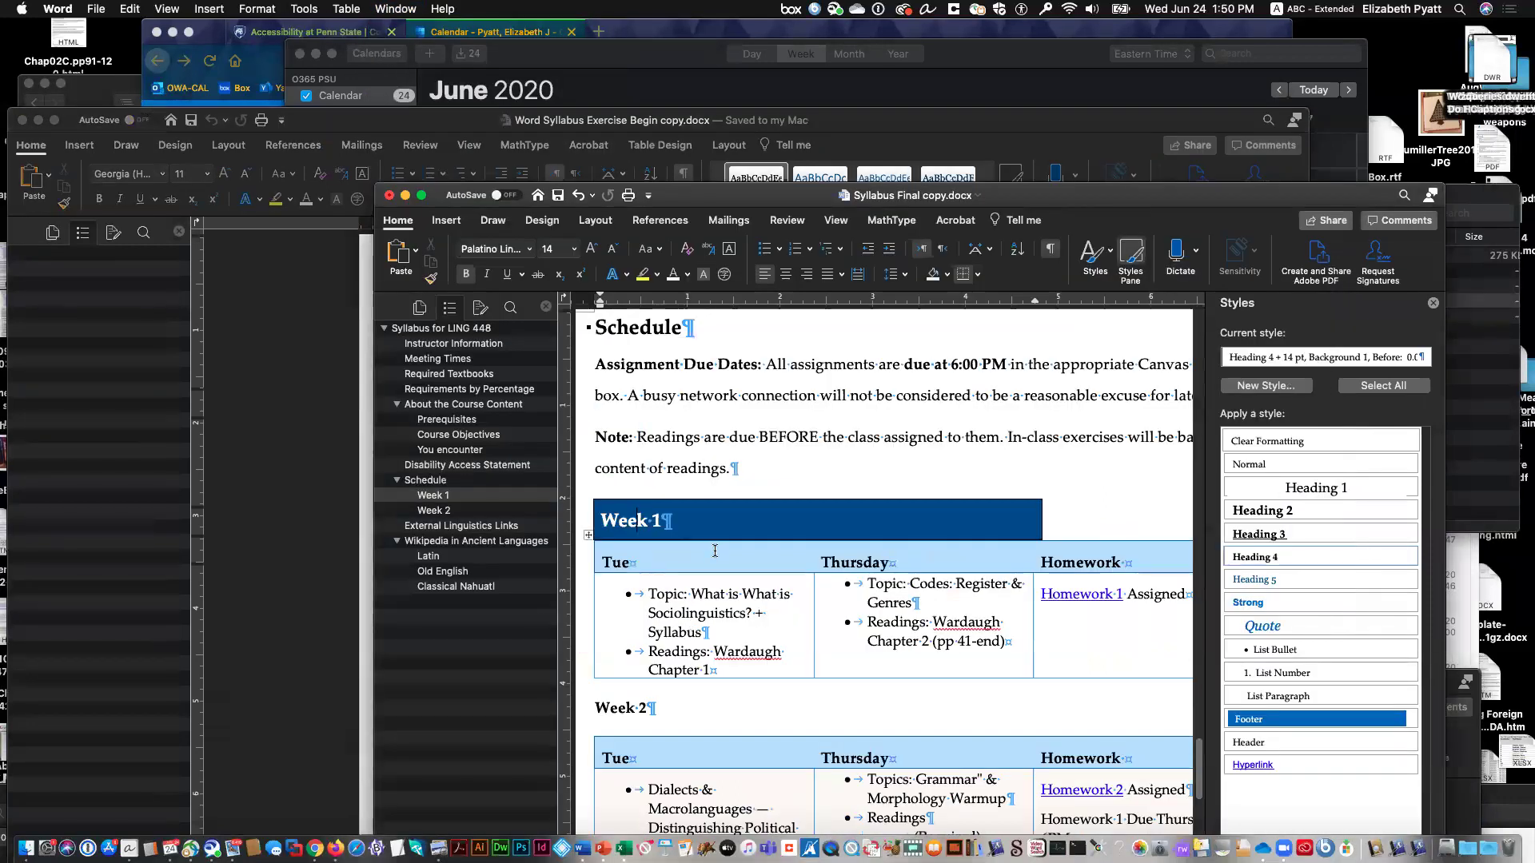
drag(1124, 197, 1002, 33)
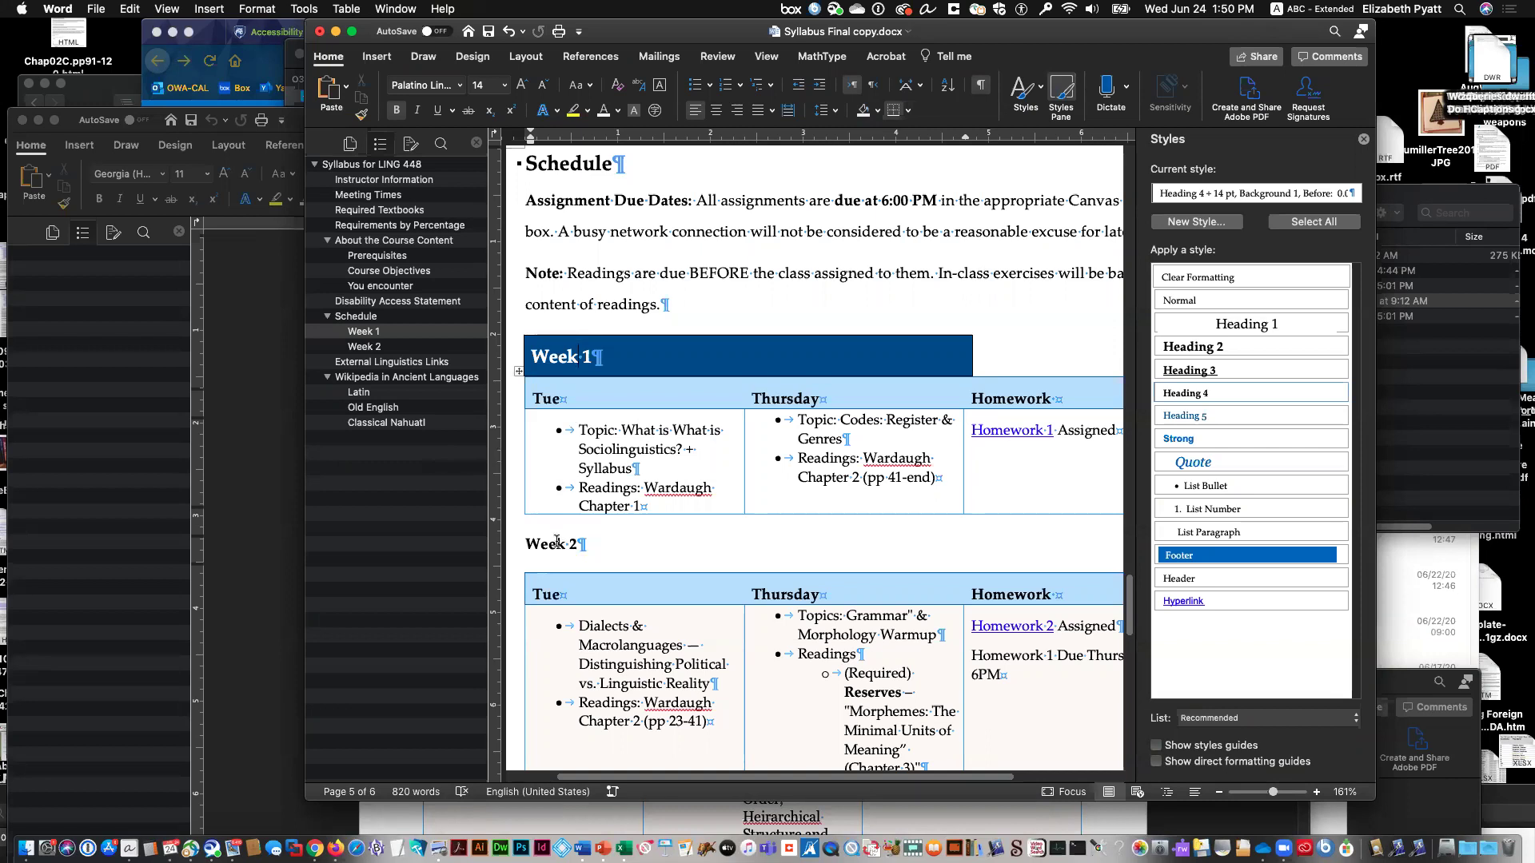
Step: Update the Heading 4 style to match the Week 1 heading's formatting, and check the style of the Week 2 heading
click(800, 587)
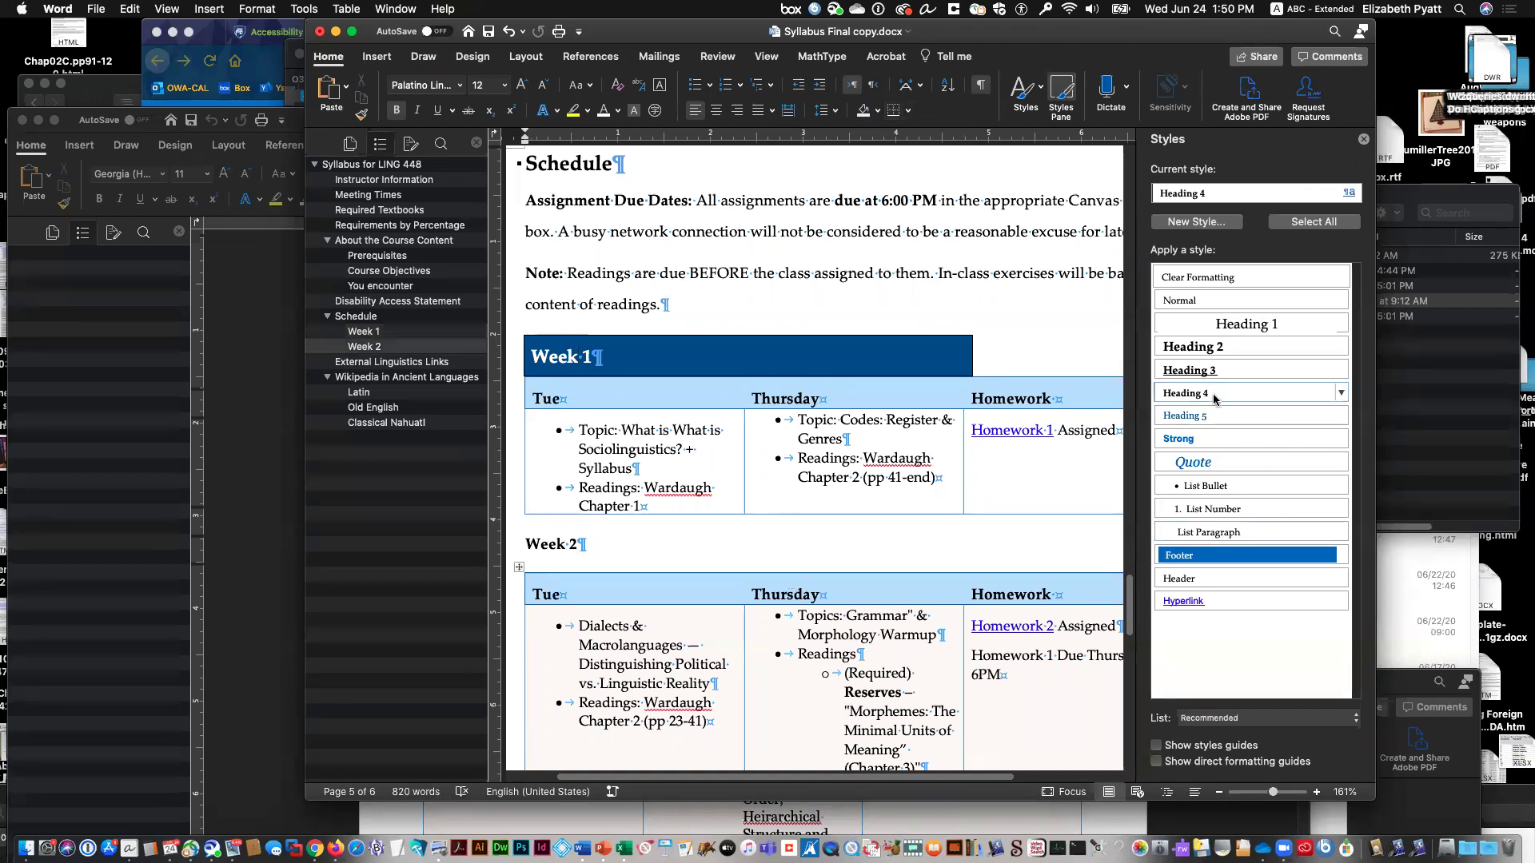
mouse_move(1214, 399)
click(555, 356)
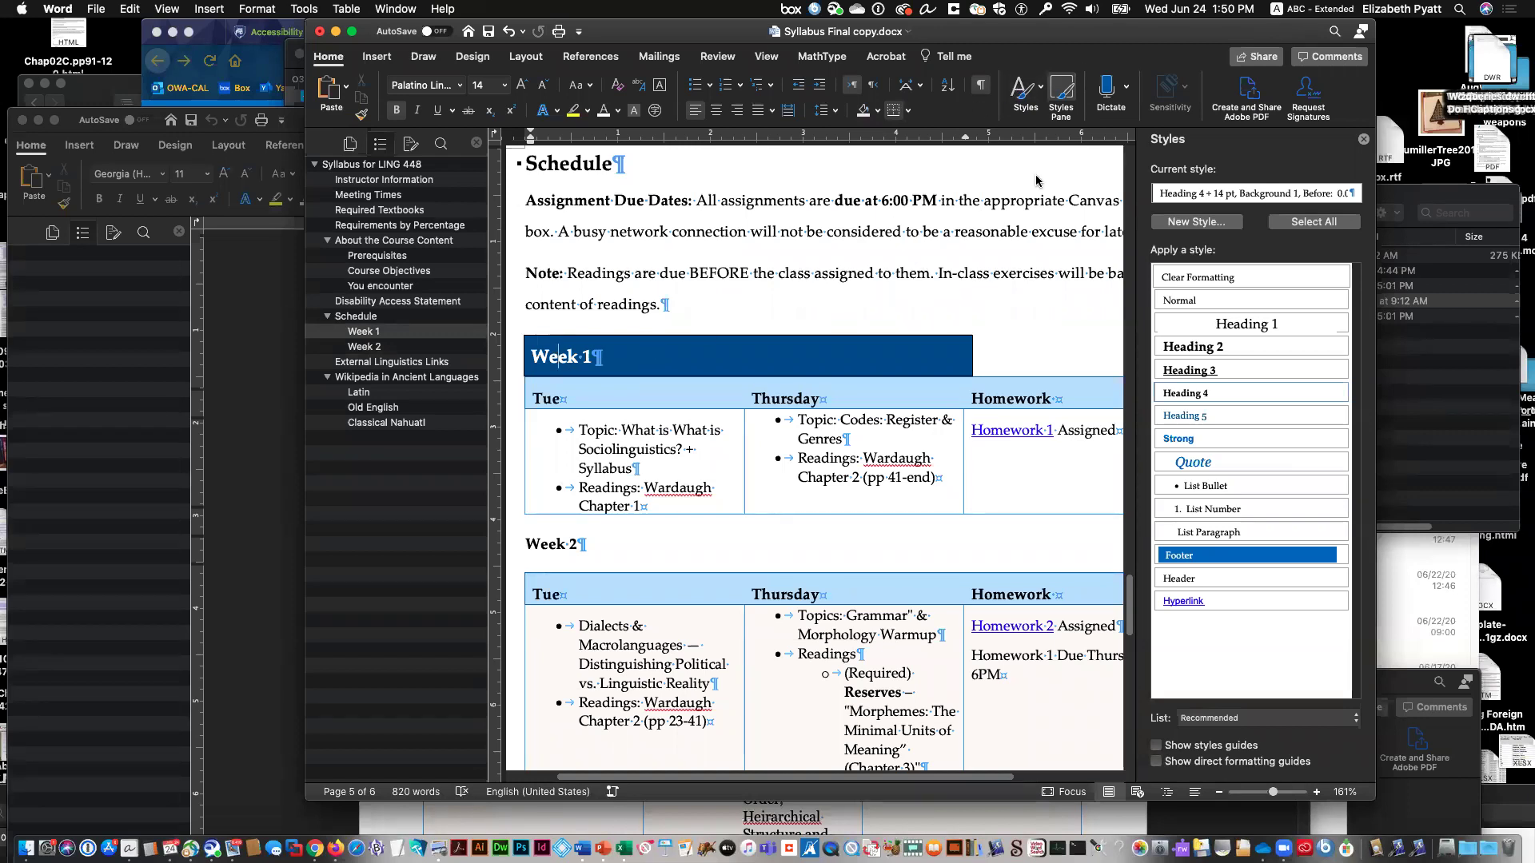
click(1029, 93)
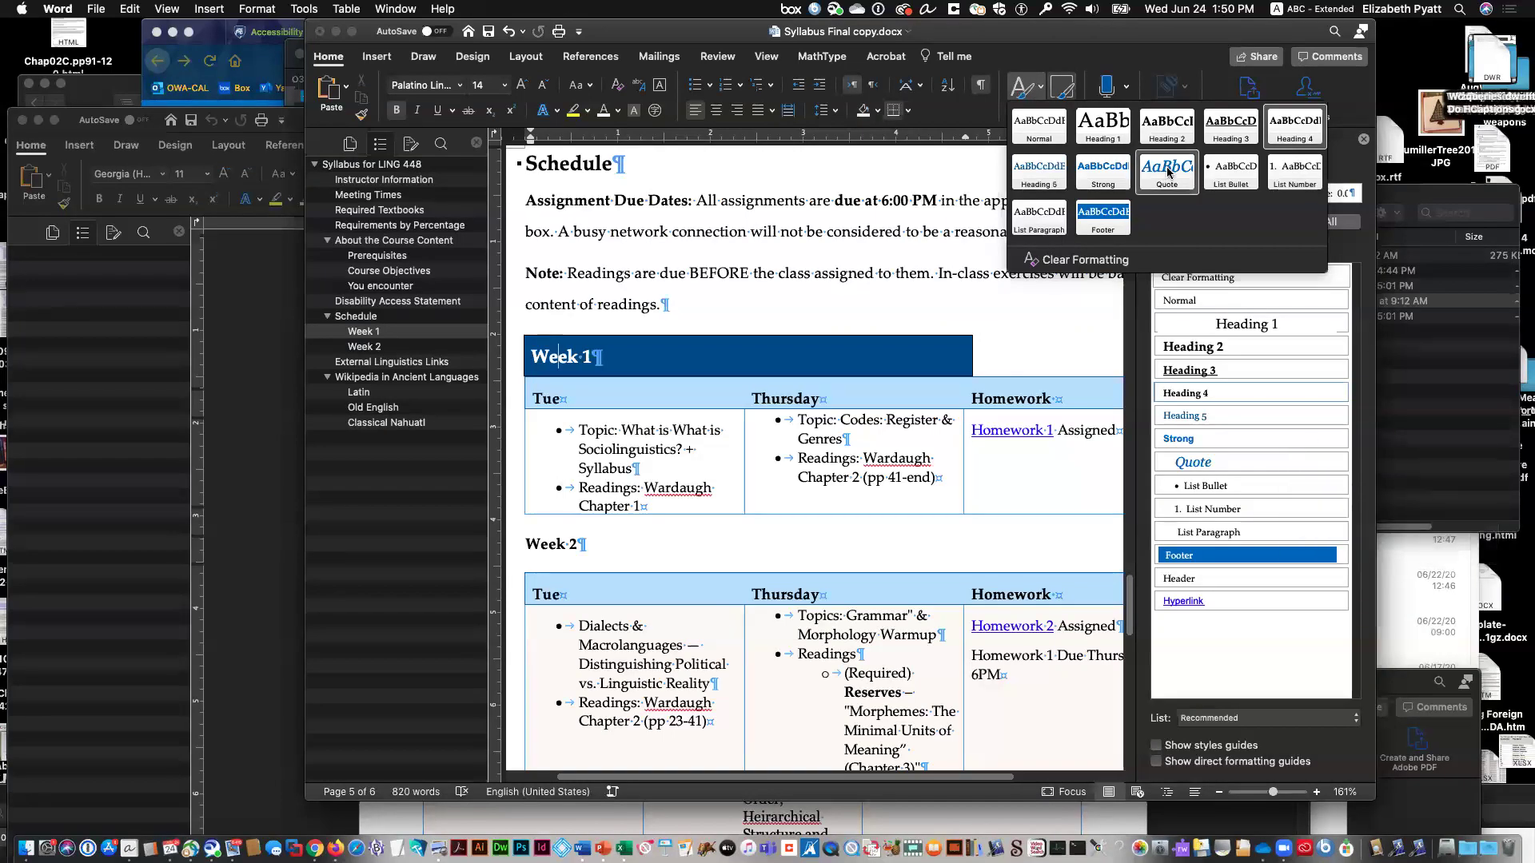
right_click(1279, 121)
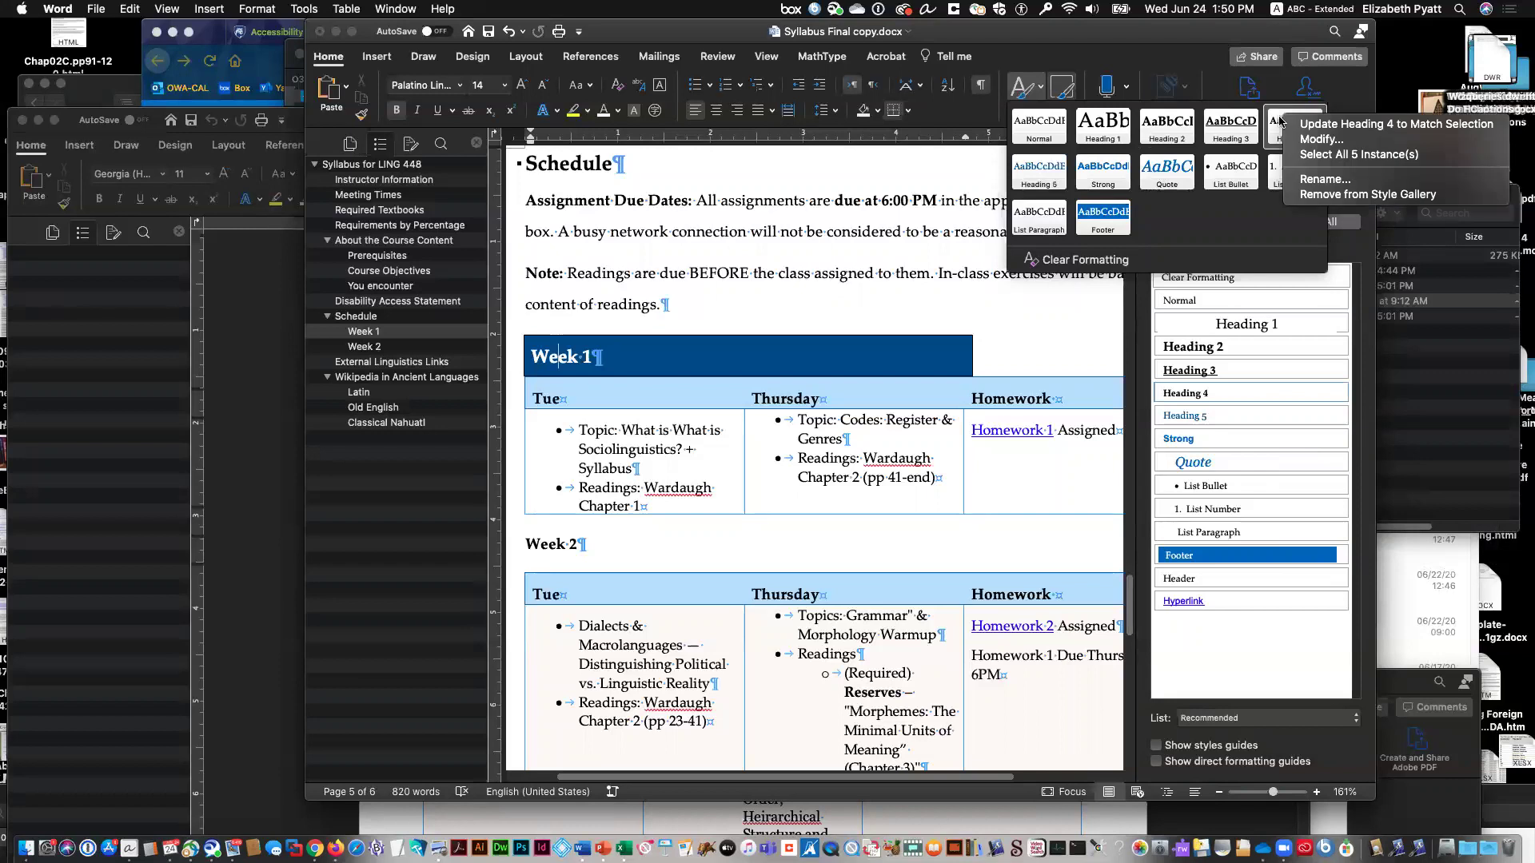
click(1328, 127)
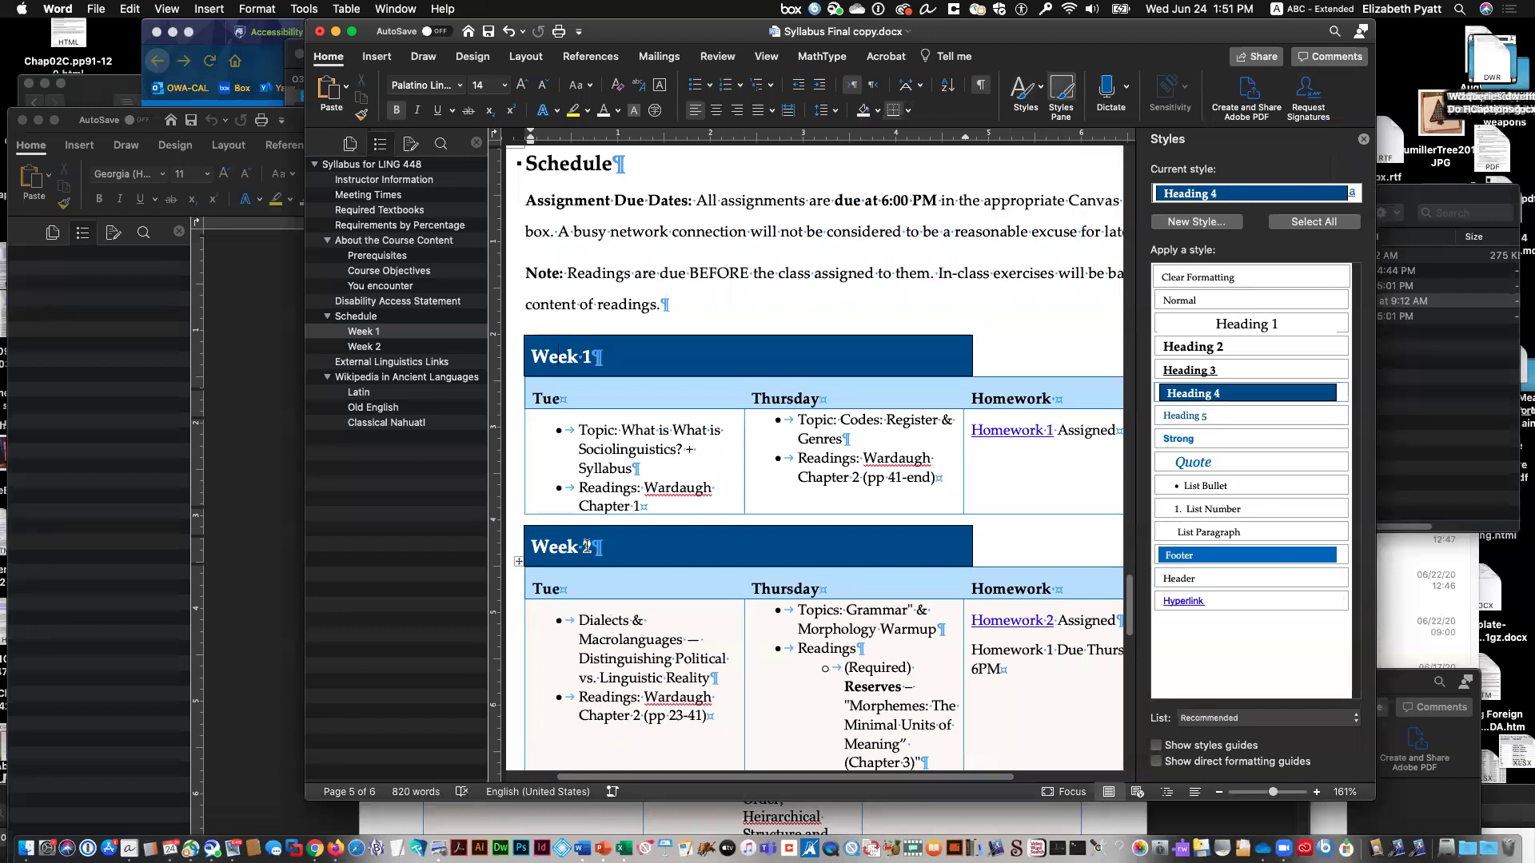
click(615, 555)
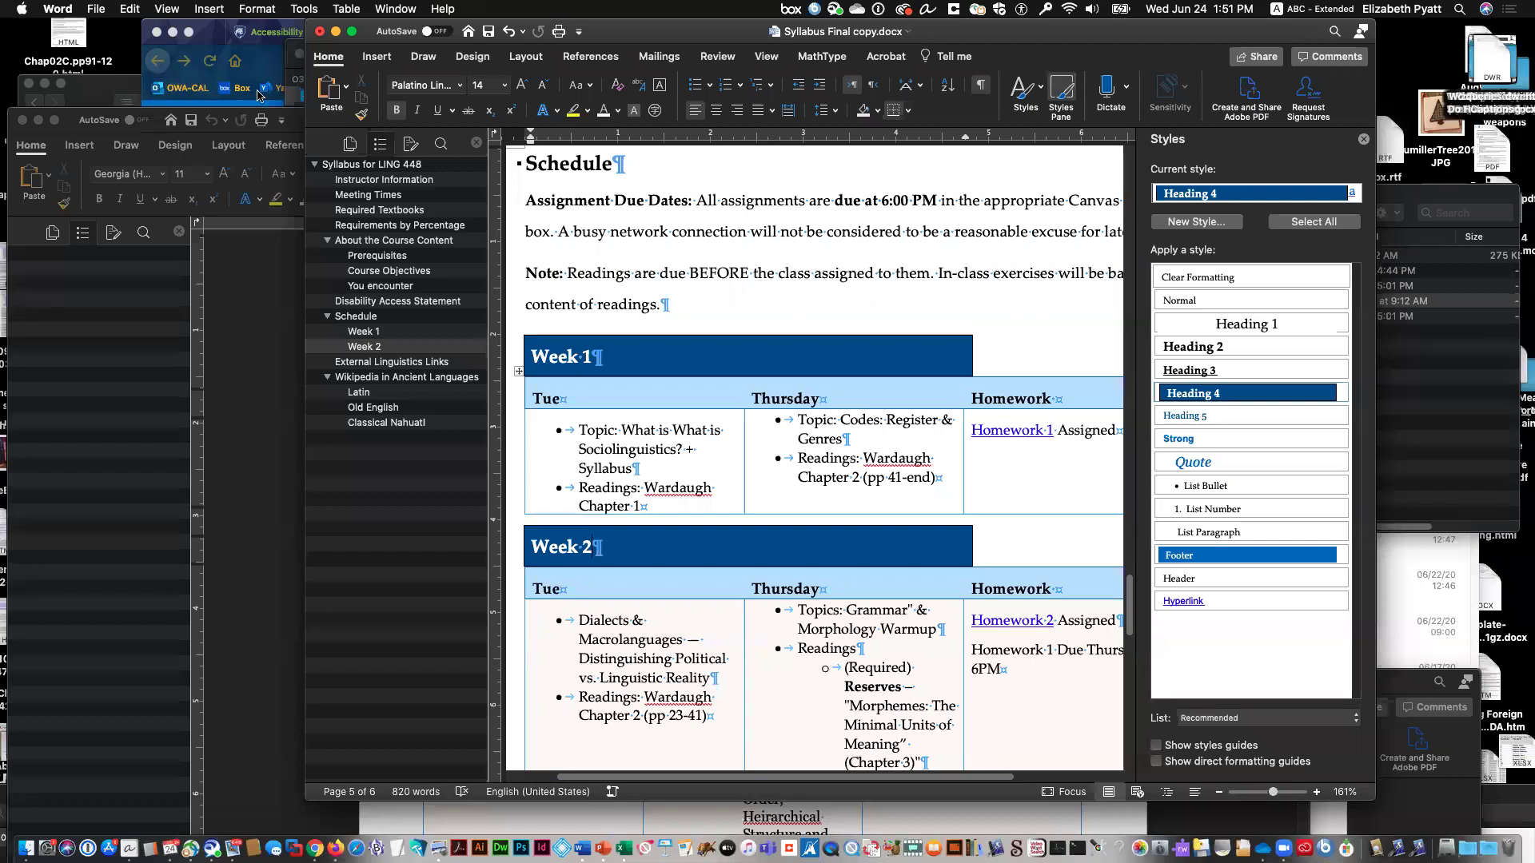
Step: Move the Syllabus Final copy.docx window lower on the desktop and place the cursor in the Schedule heading
drag(651, 41, 653, 505)
drag(800, 494, 930, 154)
drag(668, 115, 550, 70)
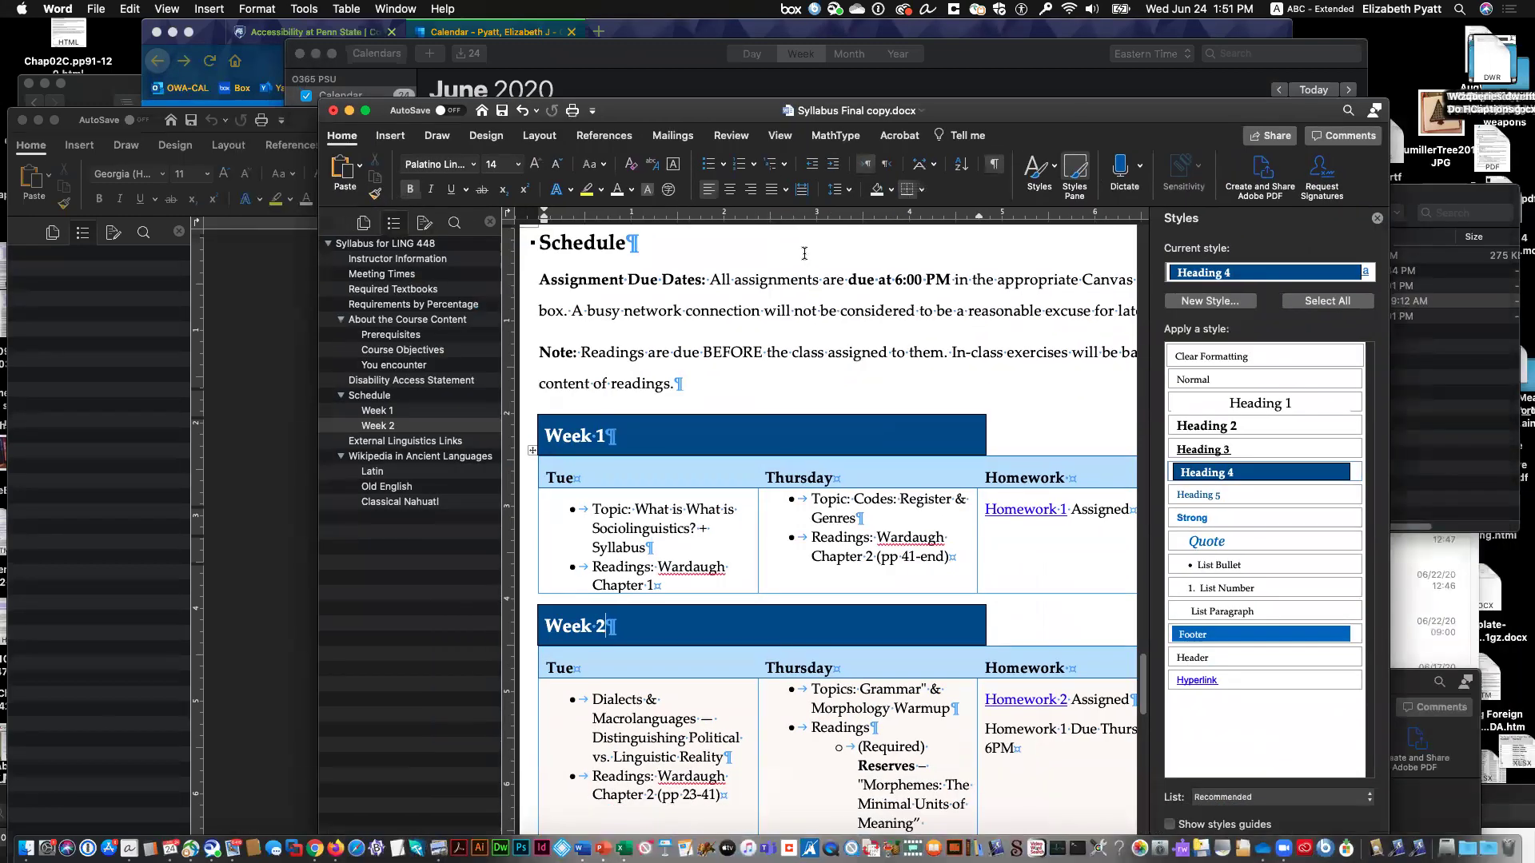
click(801, 254)
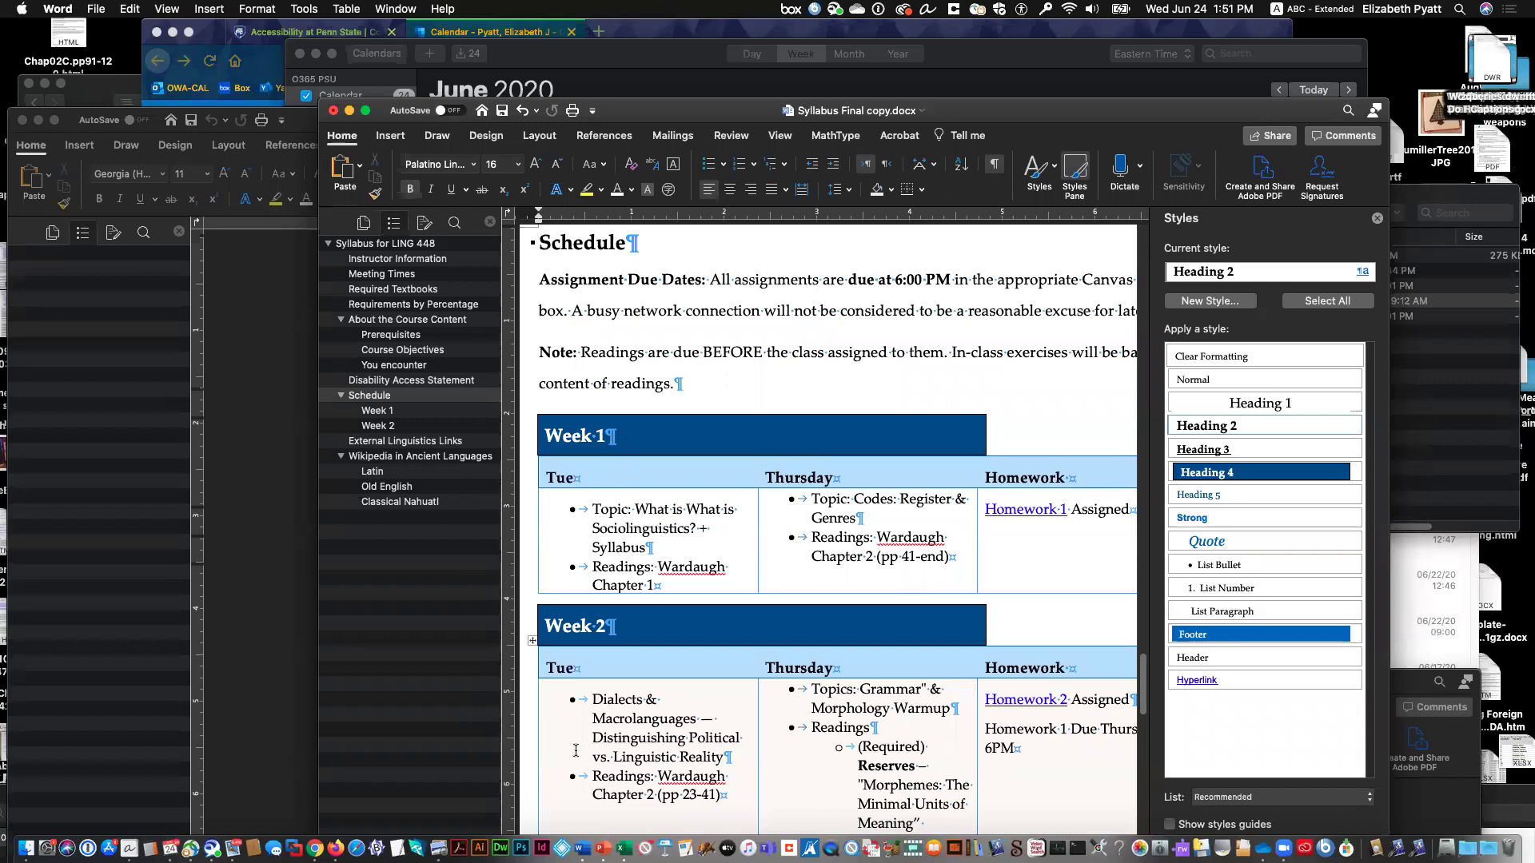
Step: Copy all styles from the Normal.dotm template into Syllabus Final copy.docx with the Organizer, overwriting every existing style entry
click(271, 8)
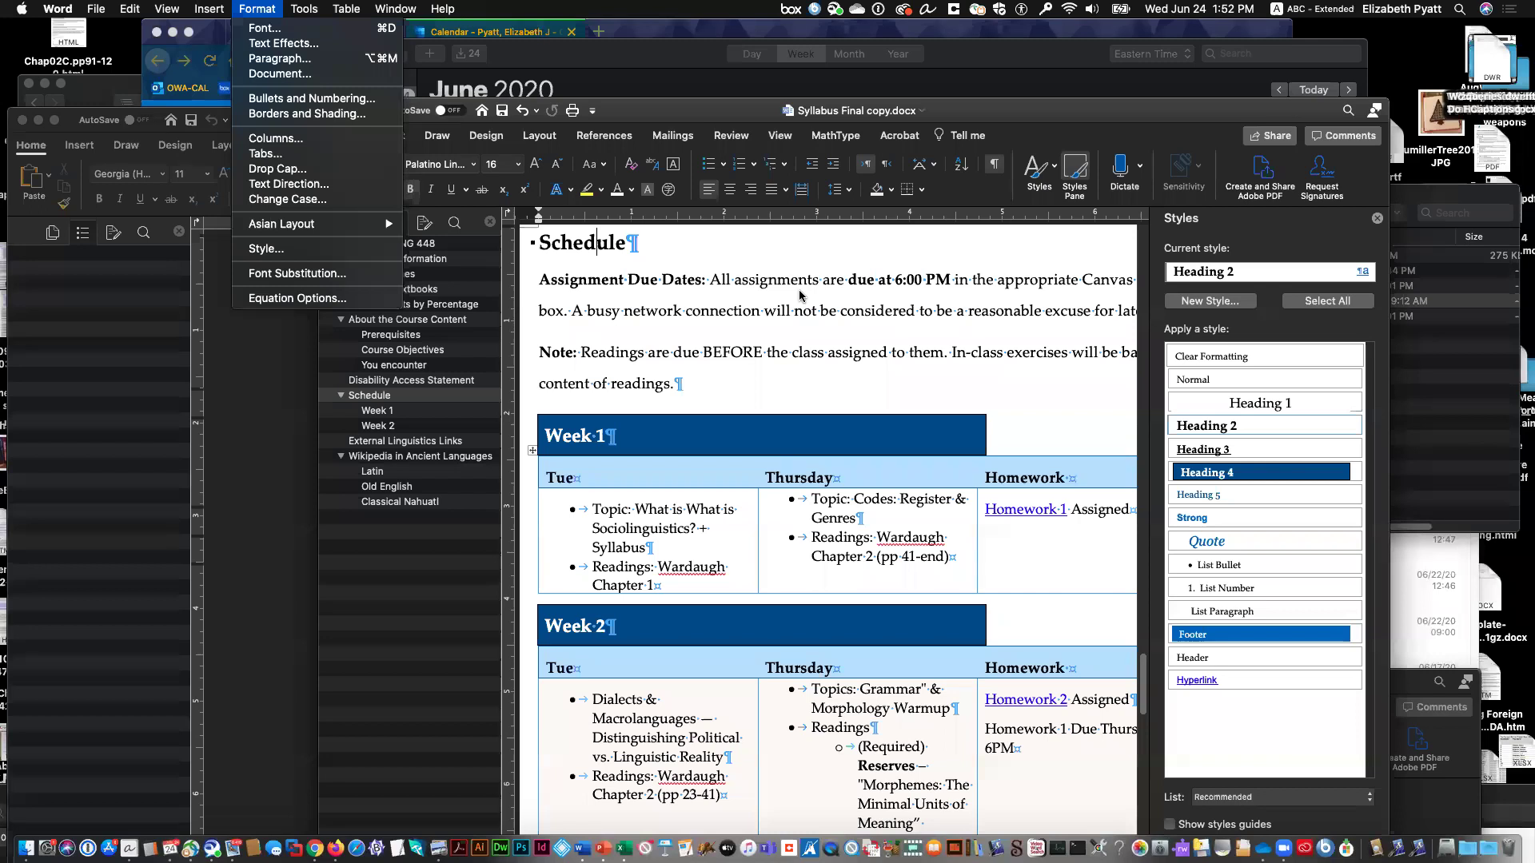
click(279, 250)
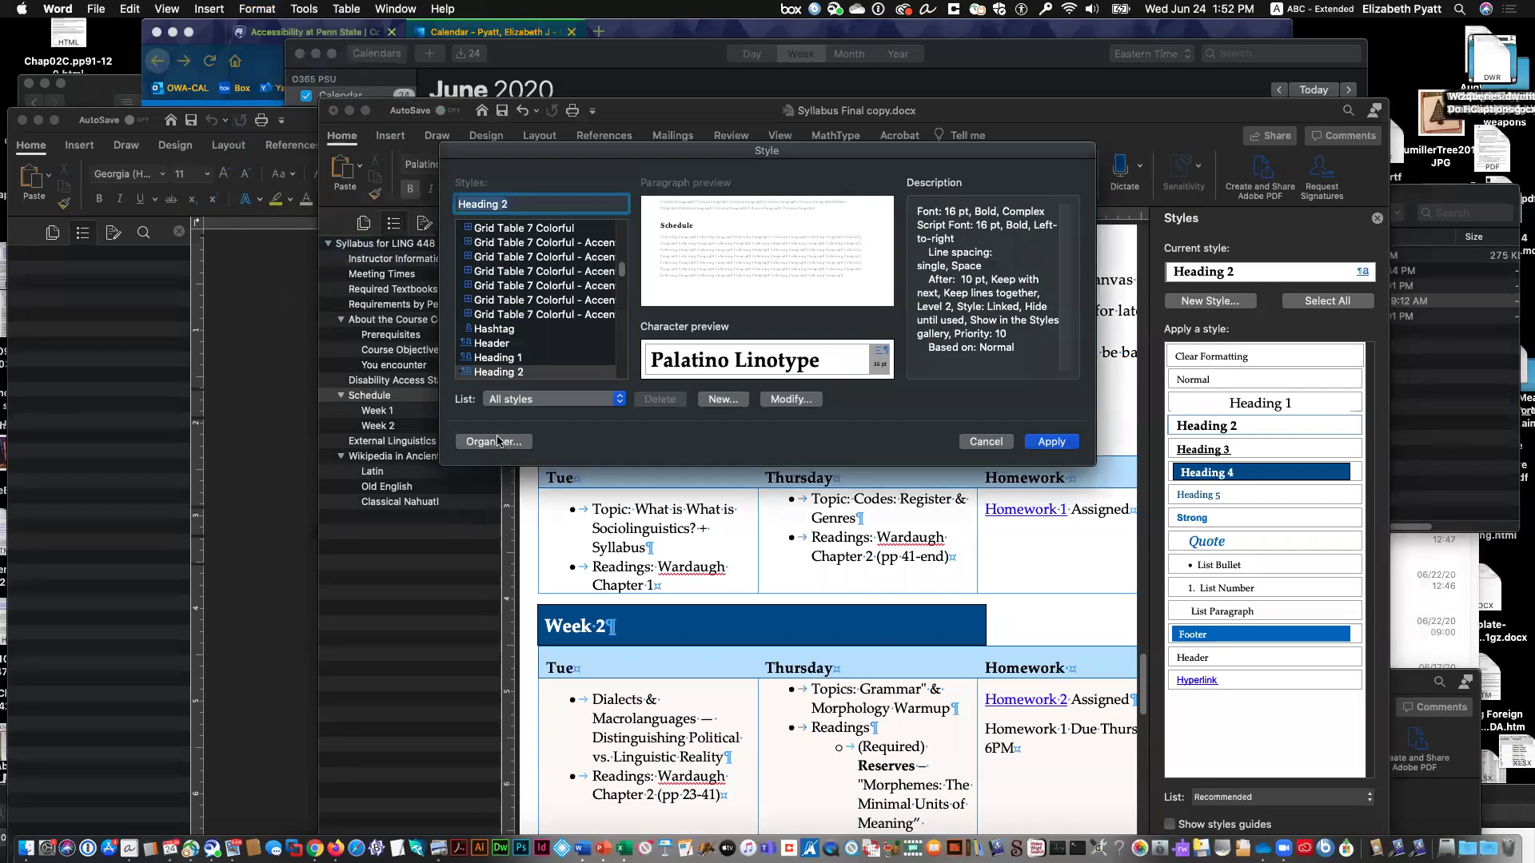
click(494, 441)
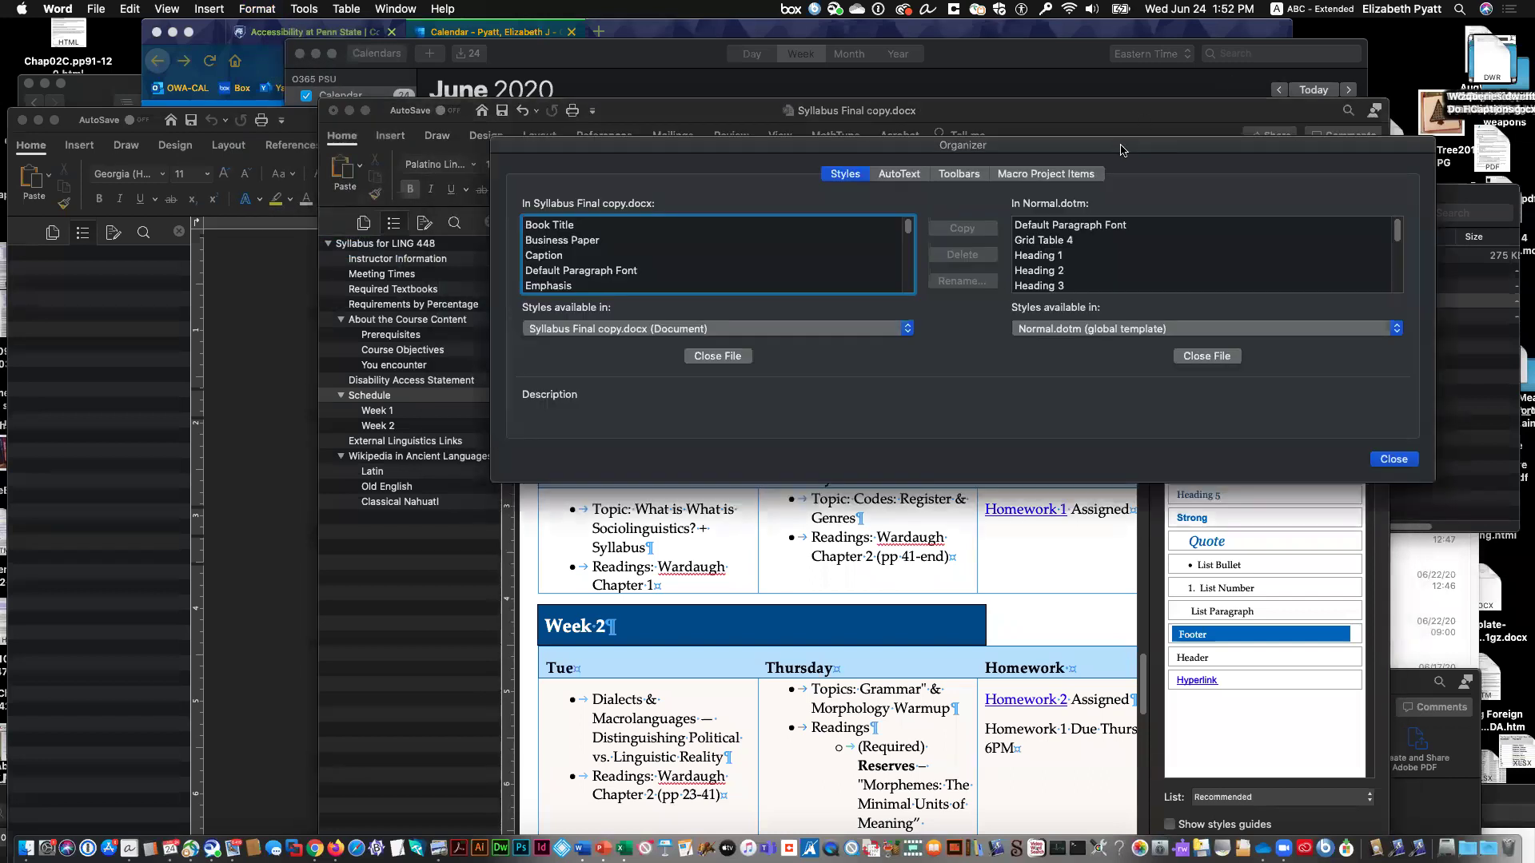
drag(1120, 150, 717, 96)
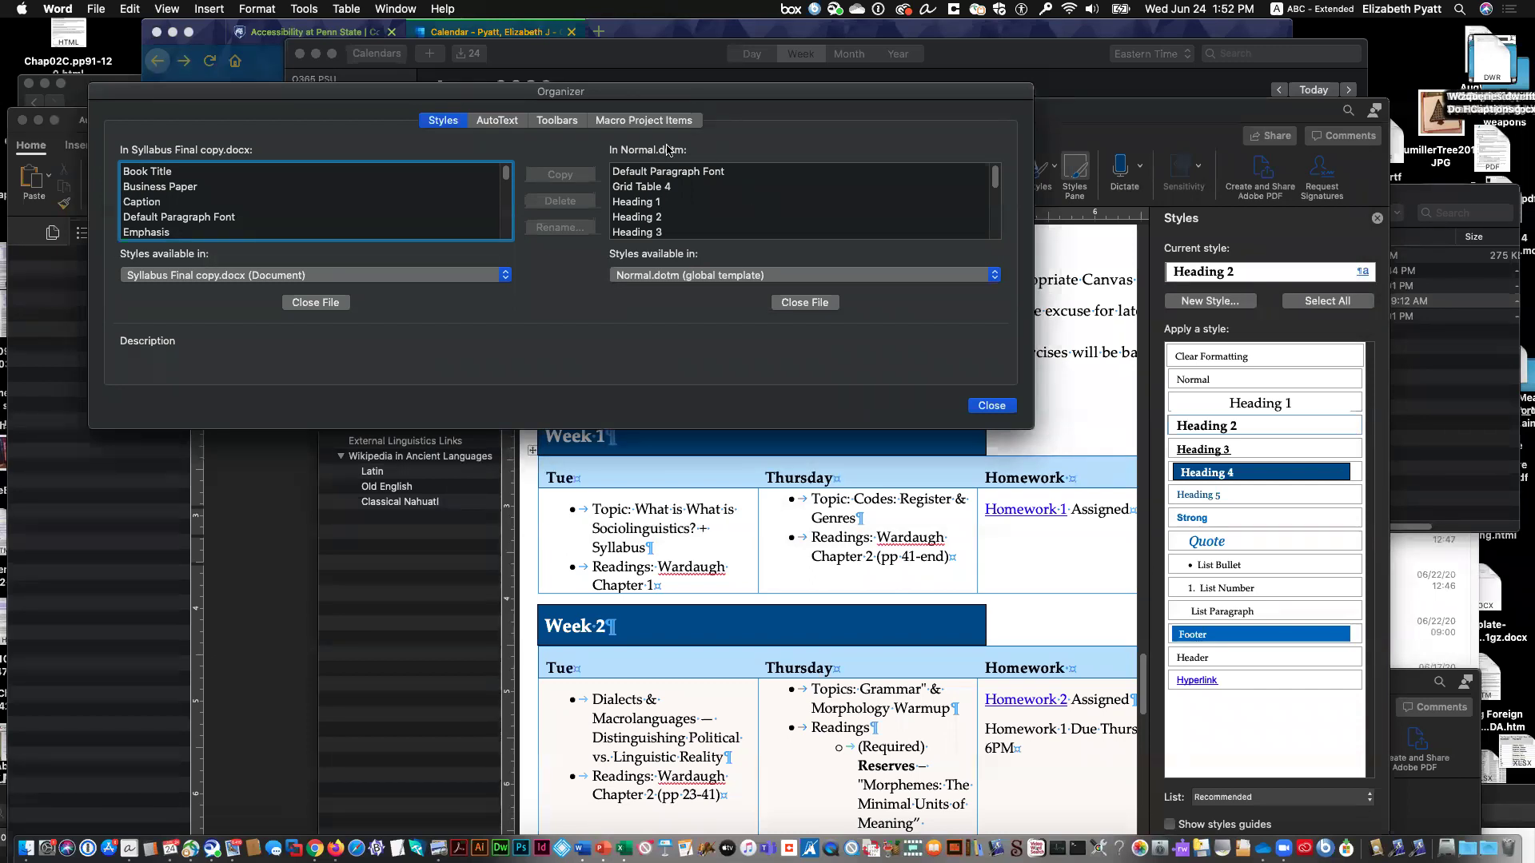
click(661, 174)
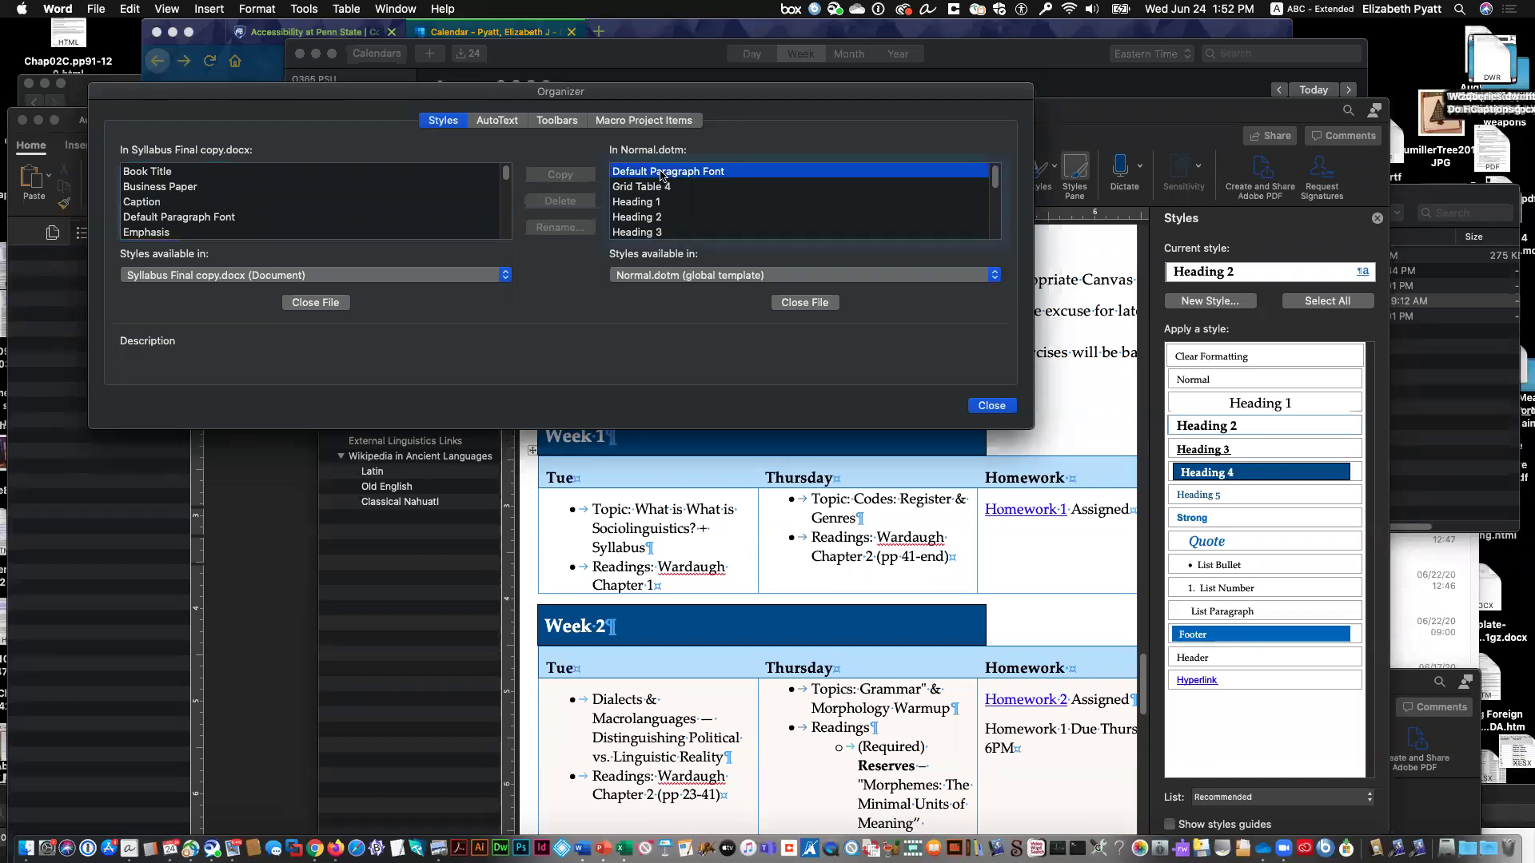
drag(995, 178, 988, 276)
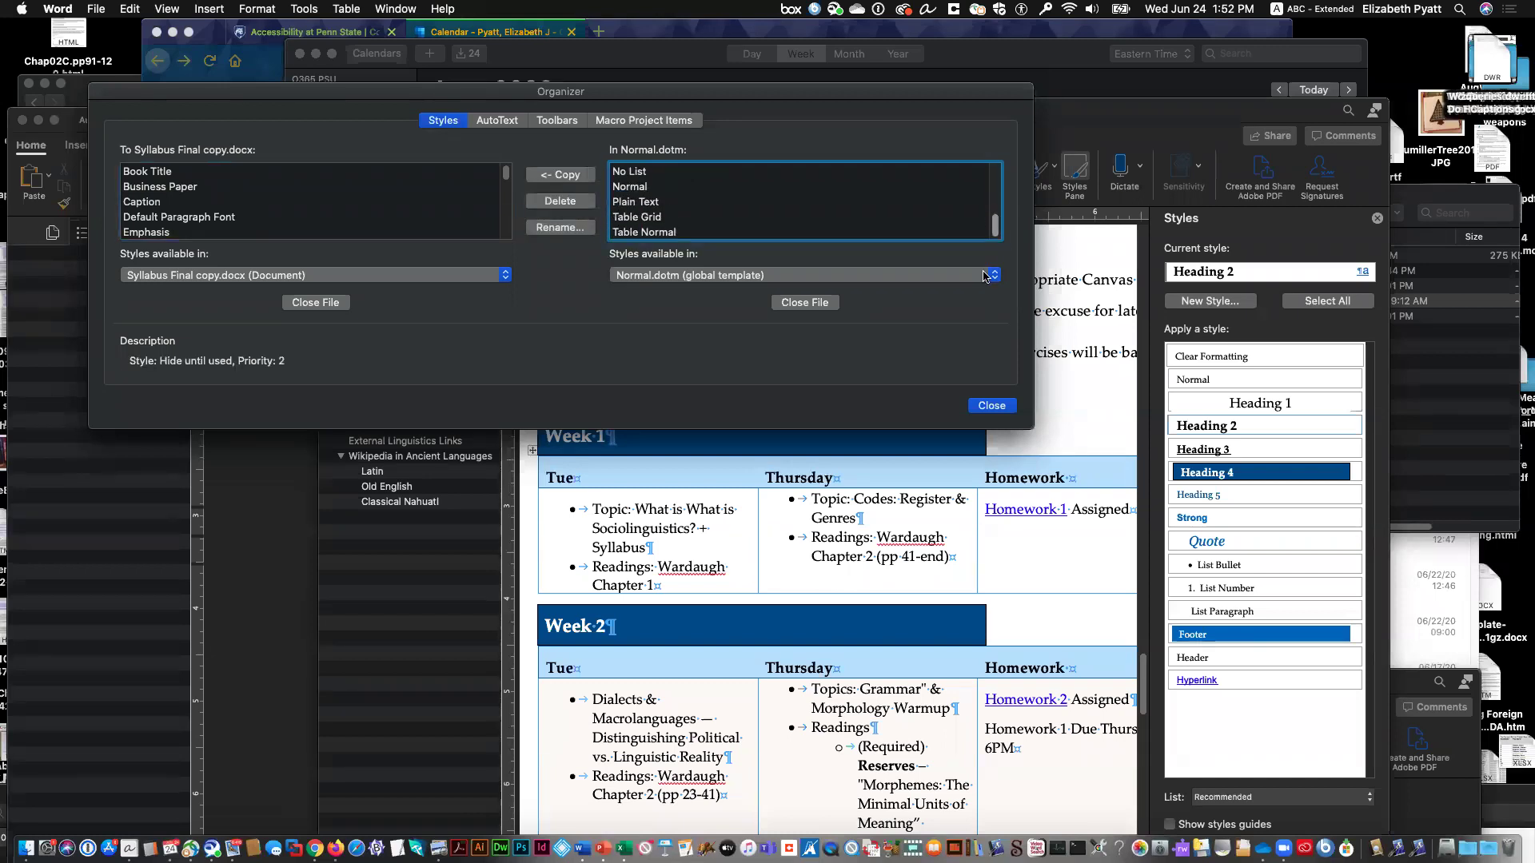
shift+click(661, 232)
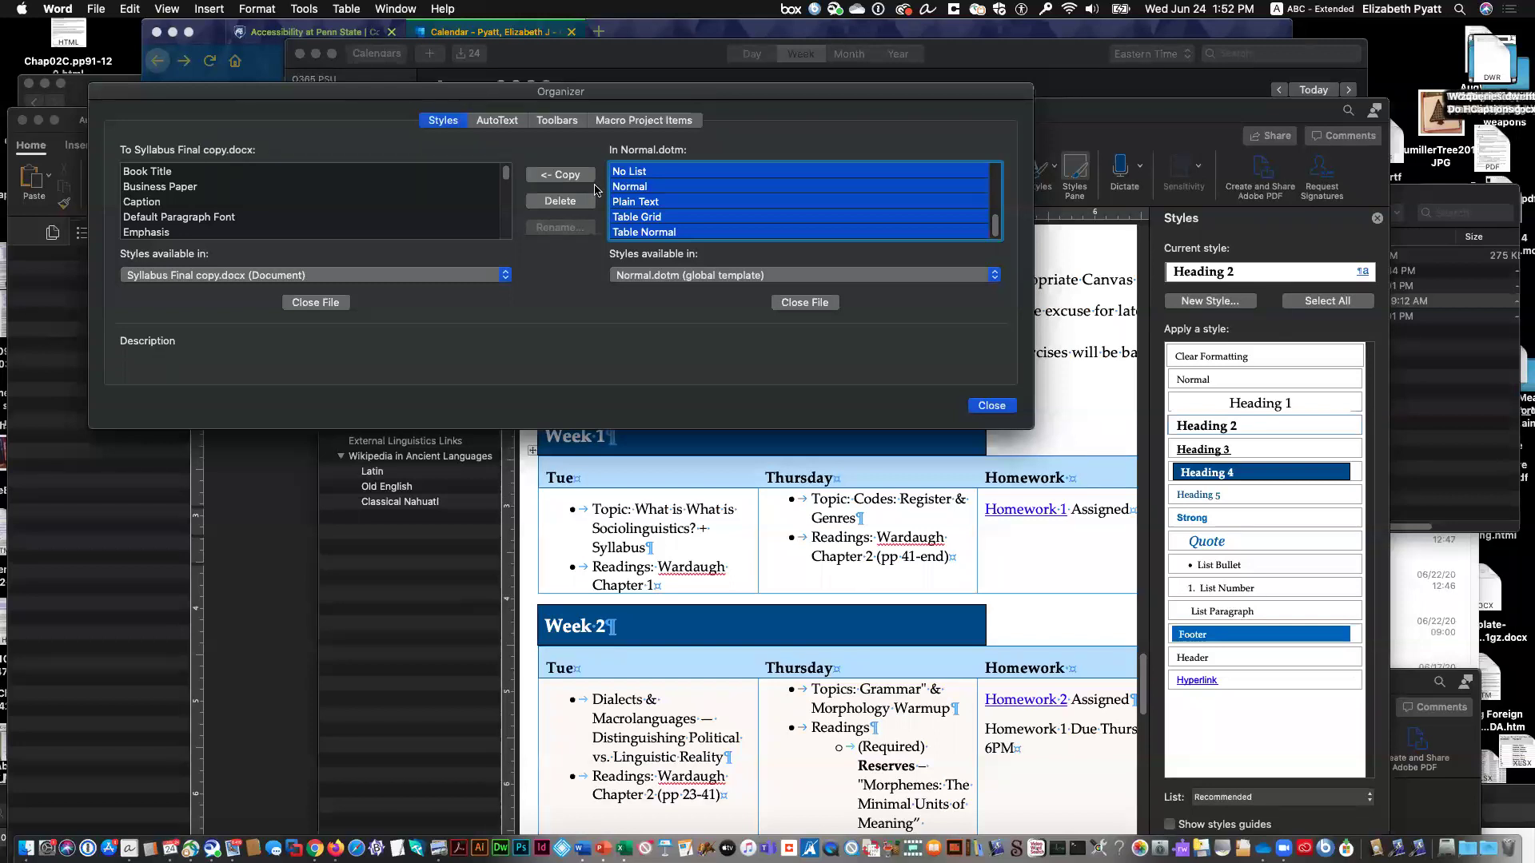
click(557, 176)
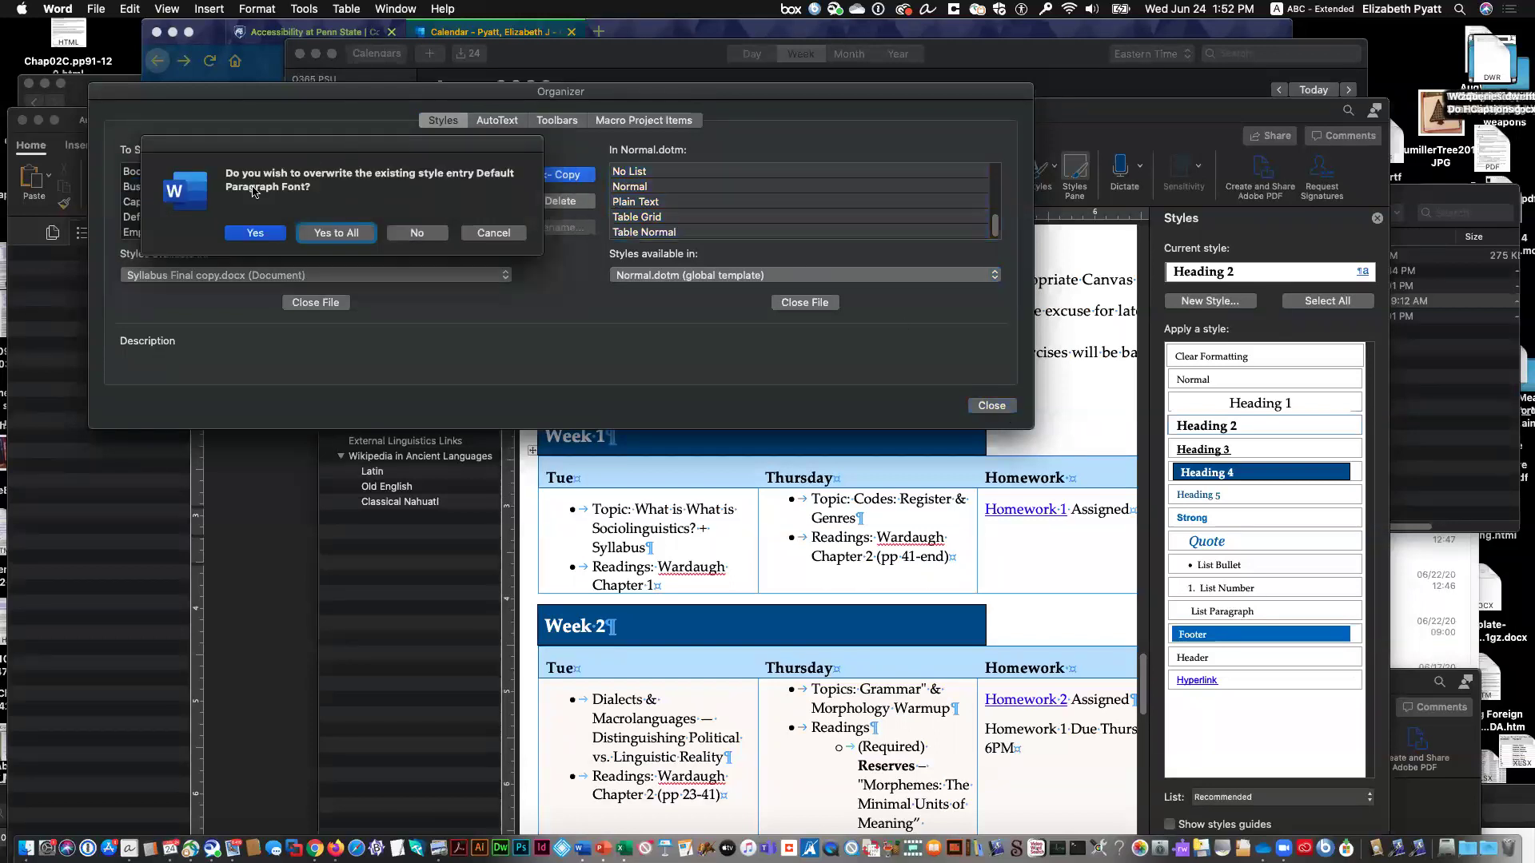
click(343, 234)
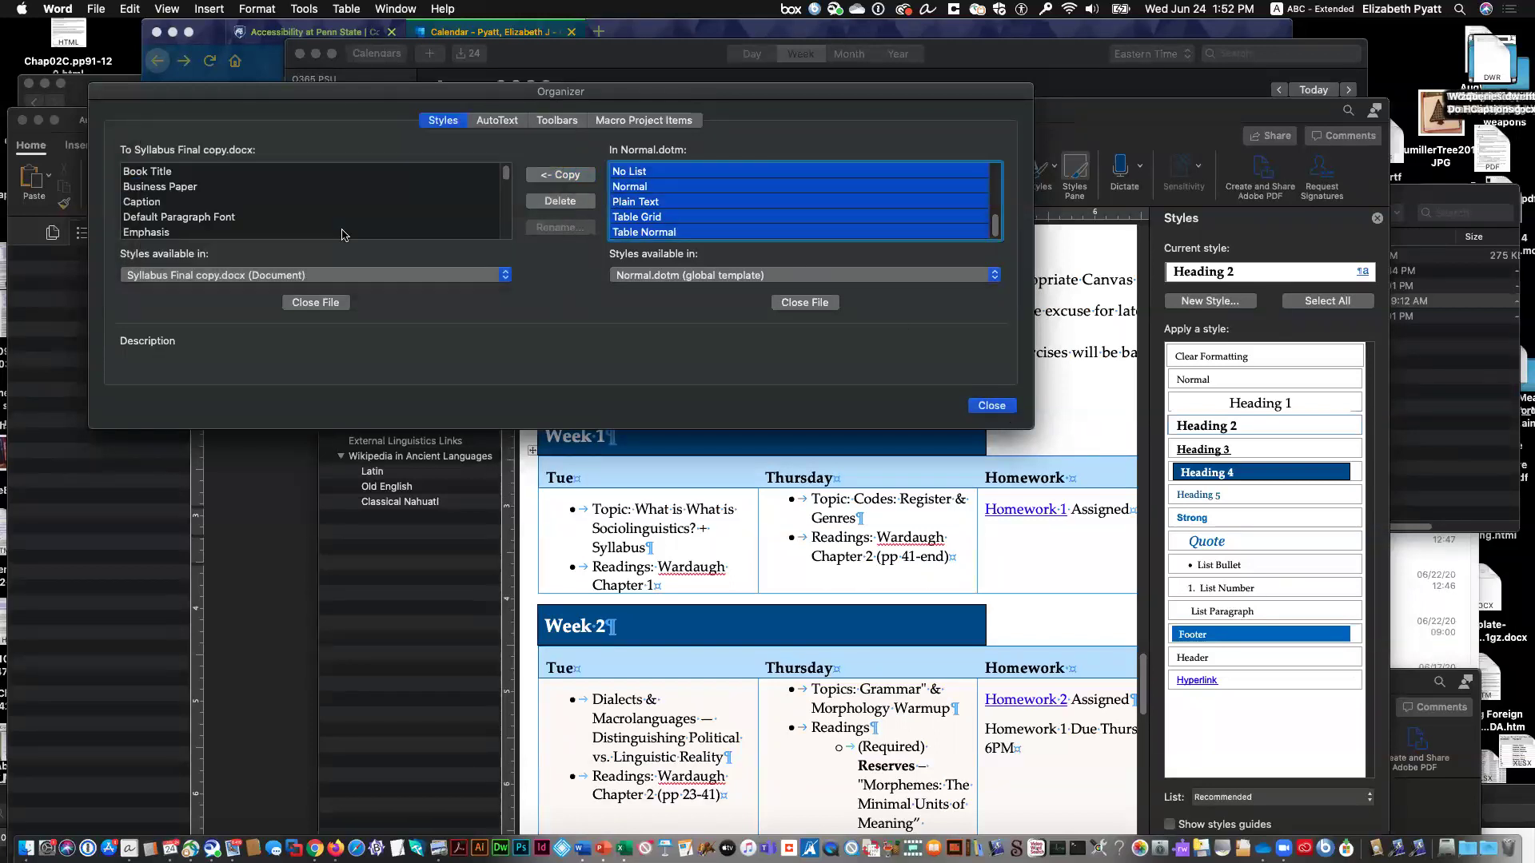
click(993, 406)
Step: Change the font of the body paragraph under the Prerequisites heading to Calibri
scroll(851, 521, up, 15)
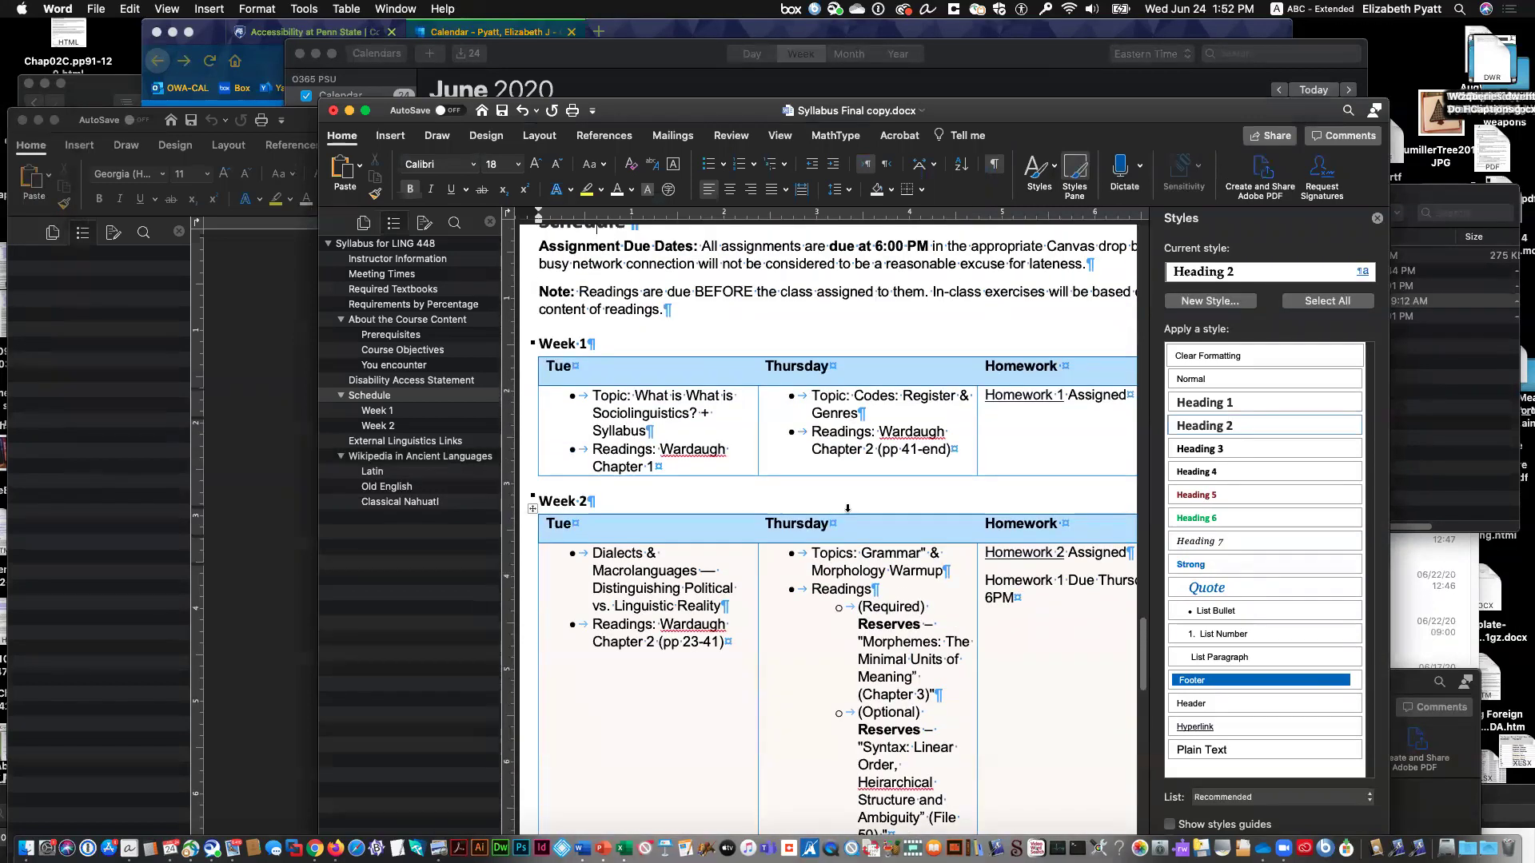
scroll(650, 499, up, 5)
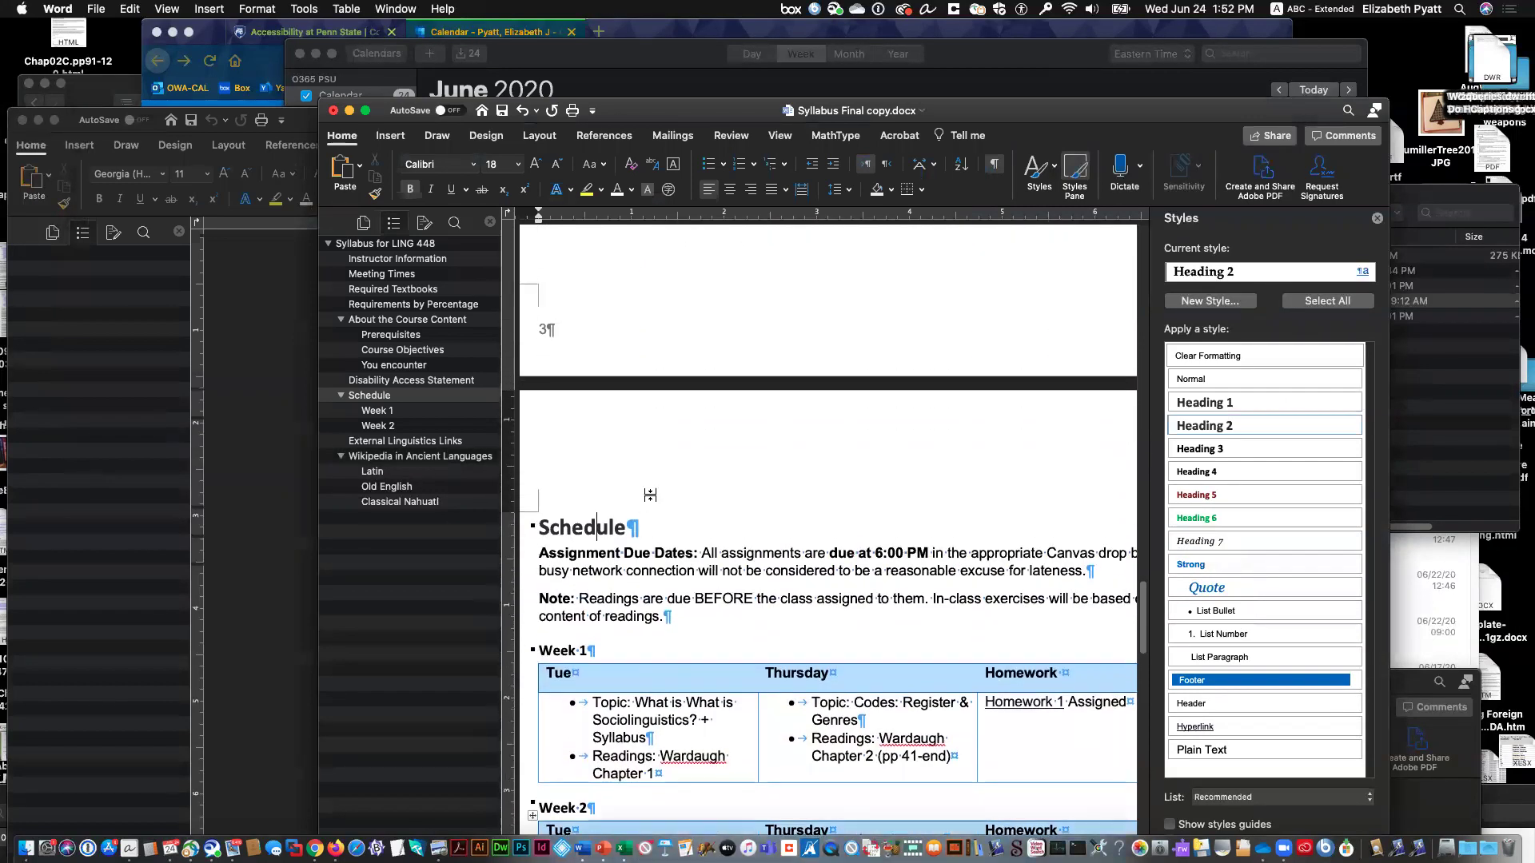
scroll(650, 496, up, 10)
scroll(624, 567, up, 10)
scroll(624, 560, up, 10)
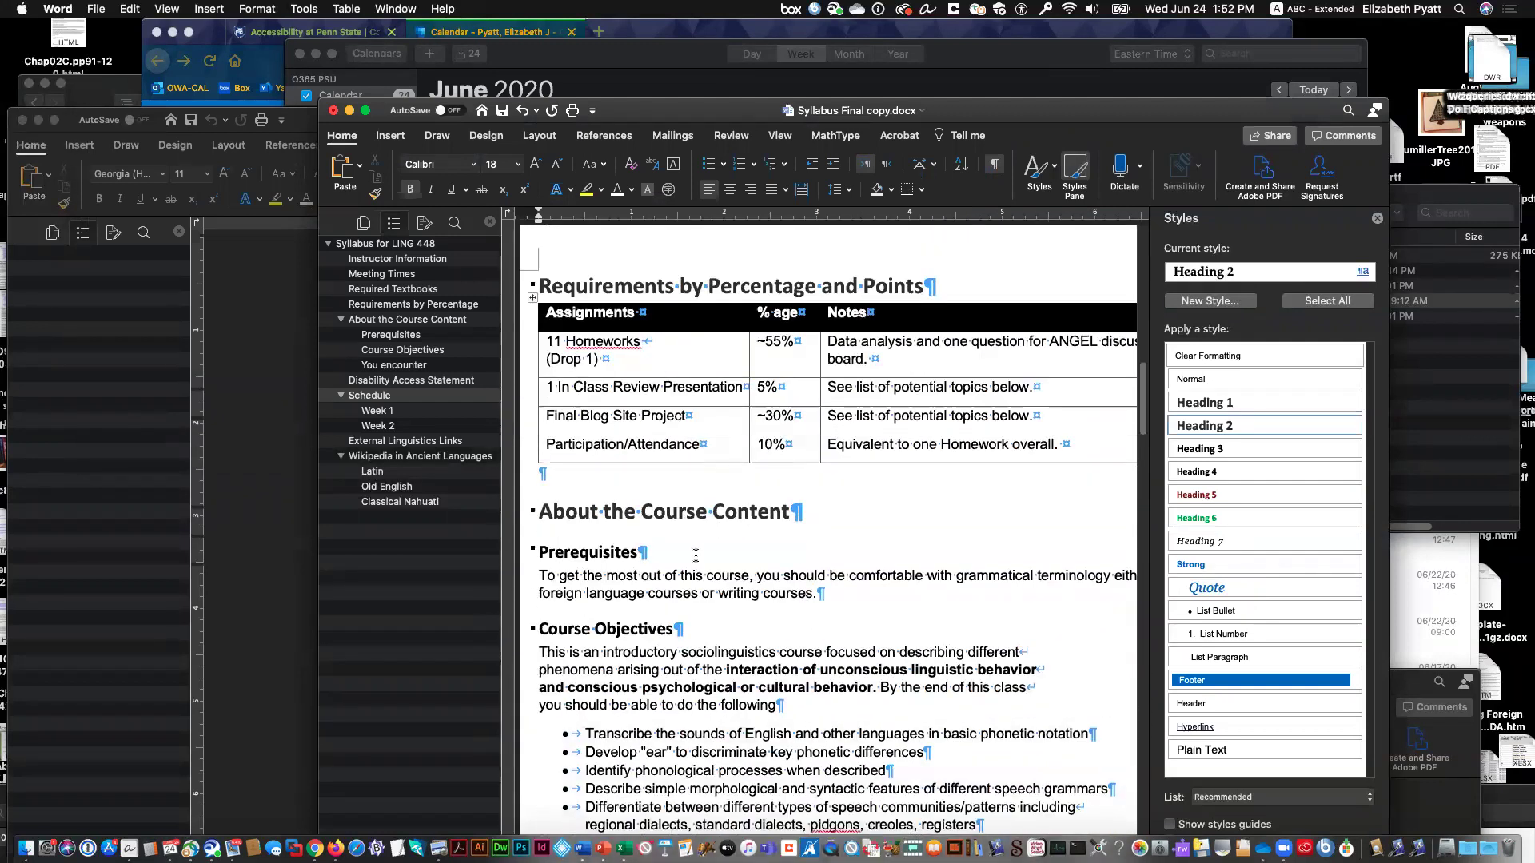
click(585, 592)
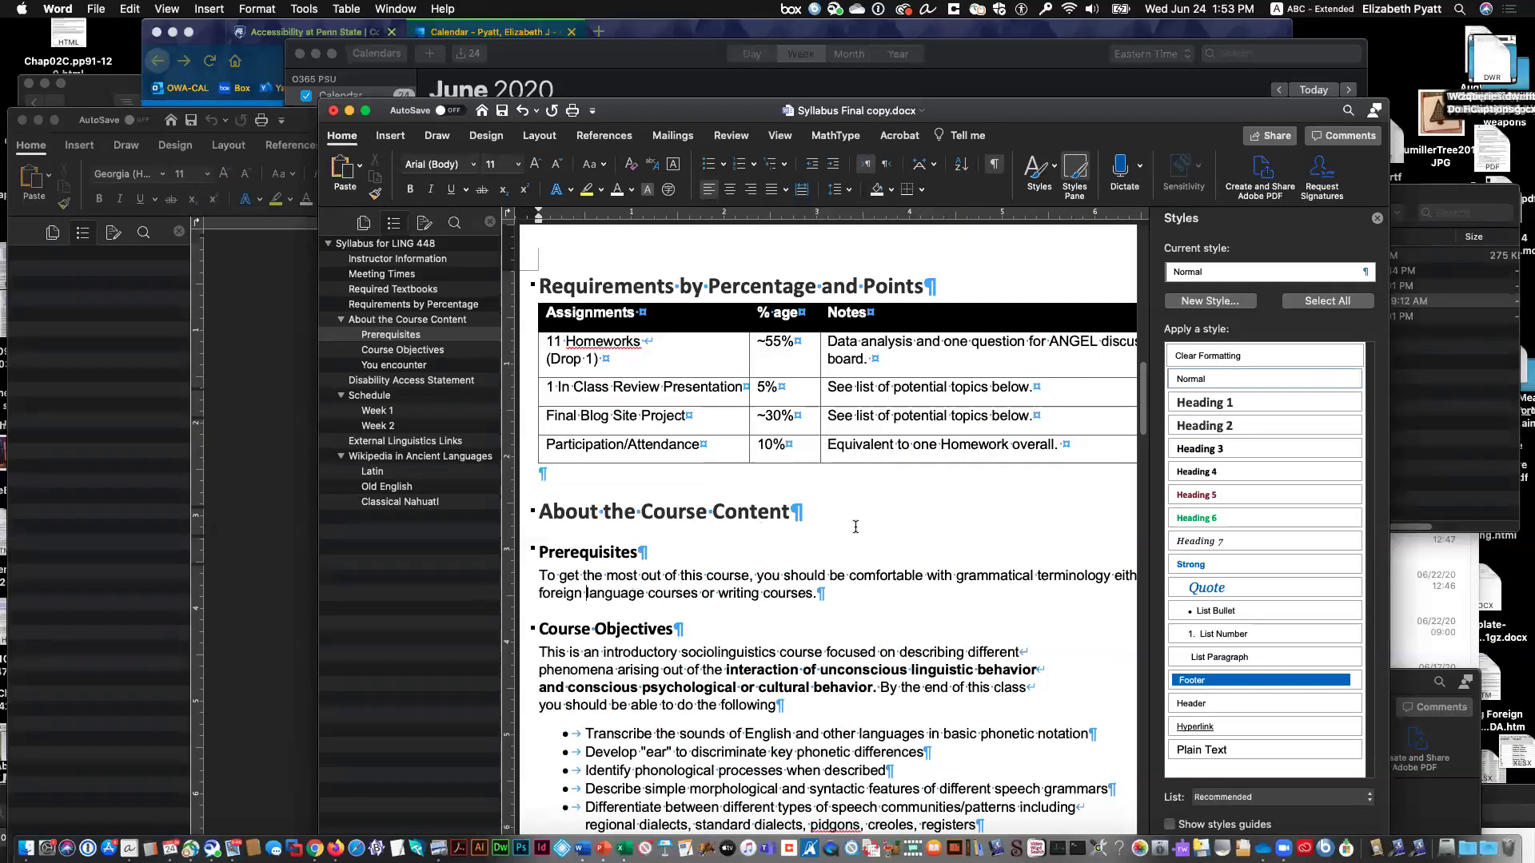
drag(820, 592, 507, 584)
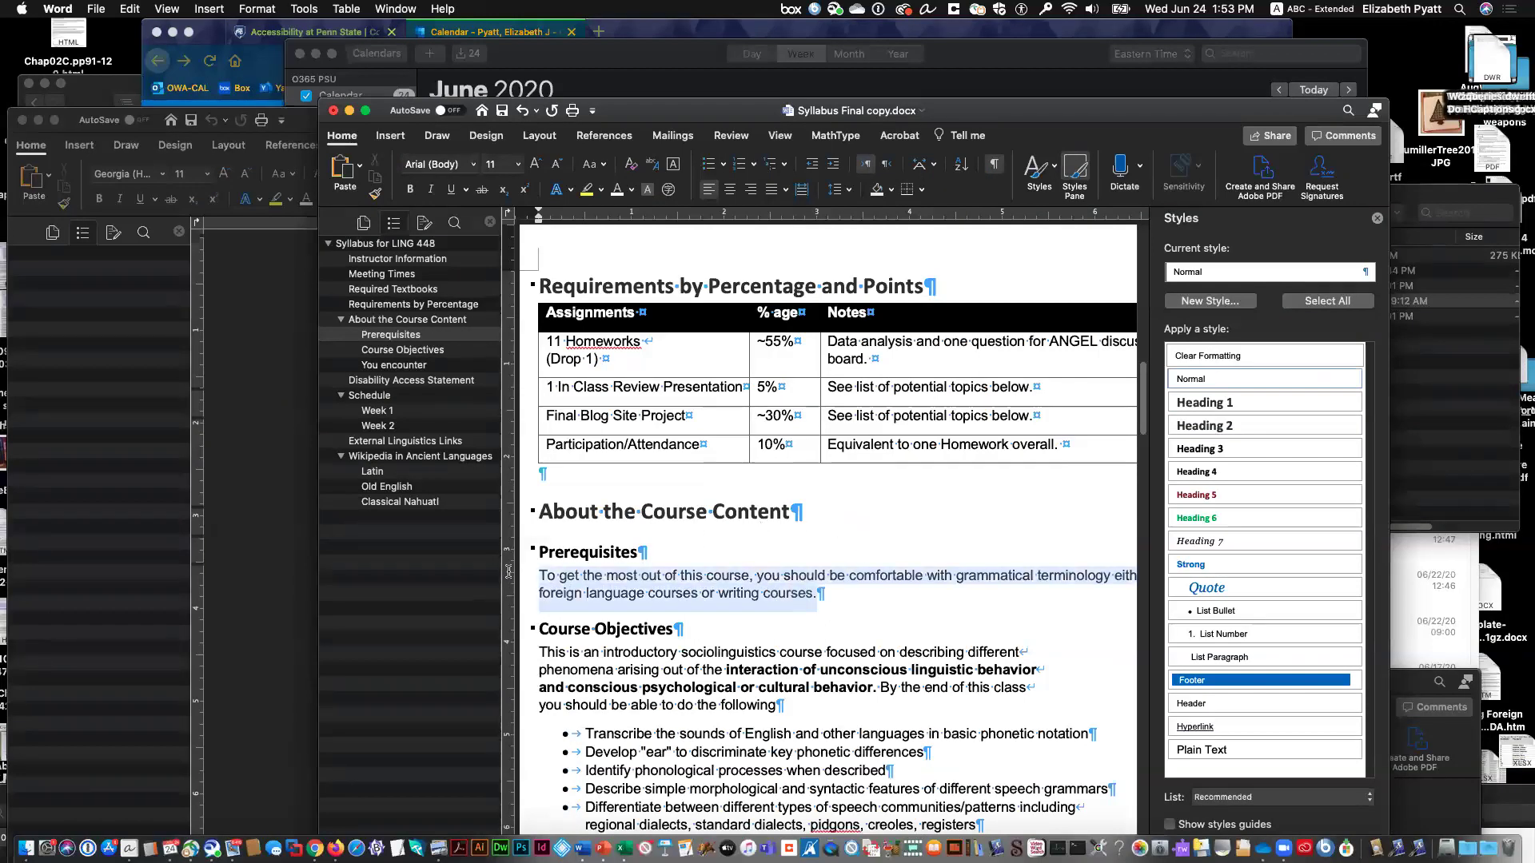
click(518, 165)
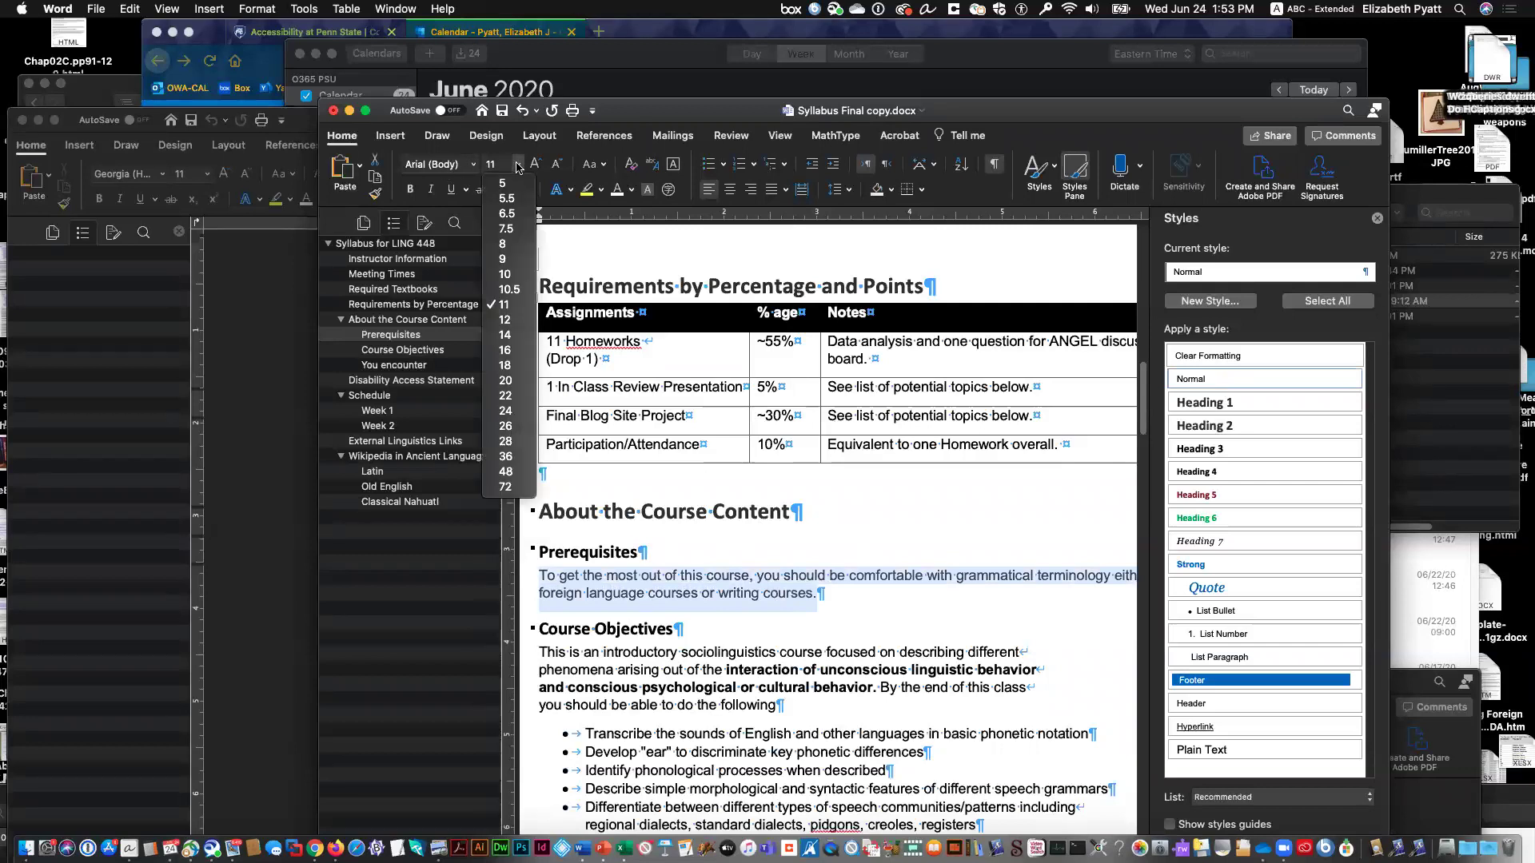
click(460, 165)
click(456, 166)
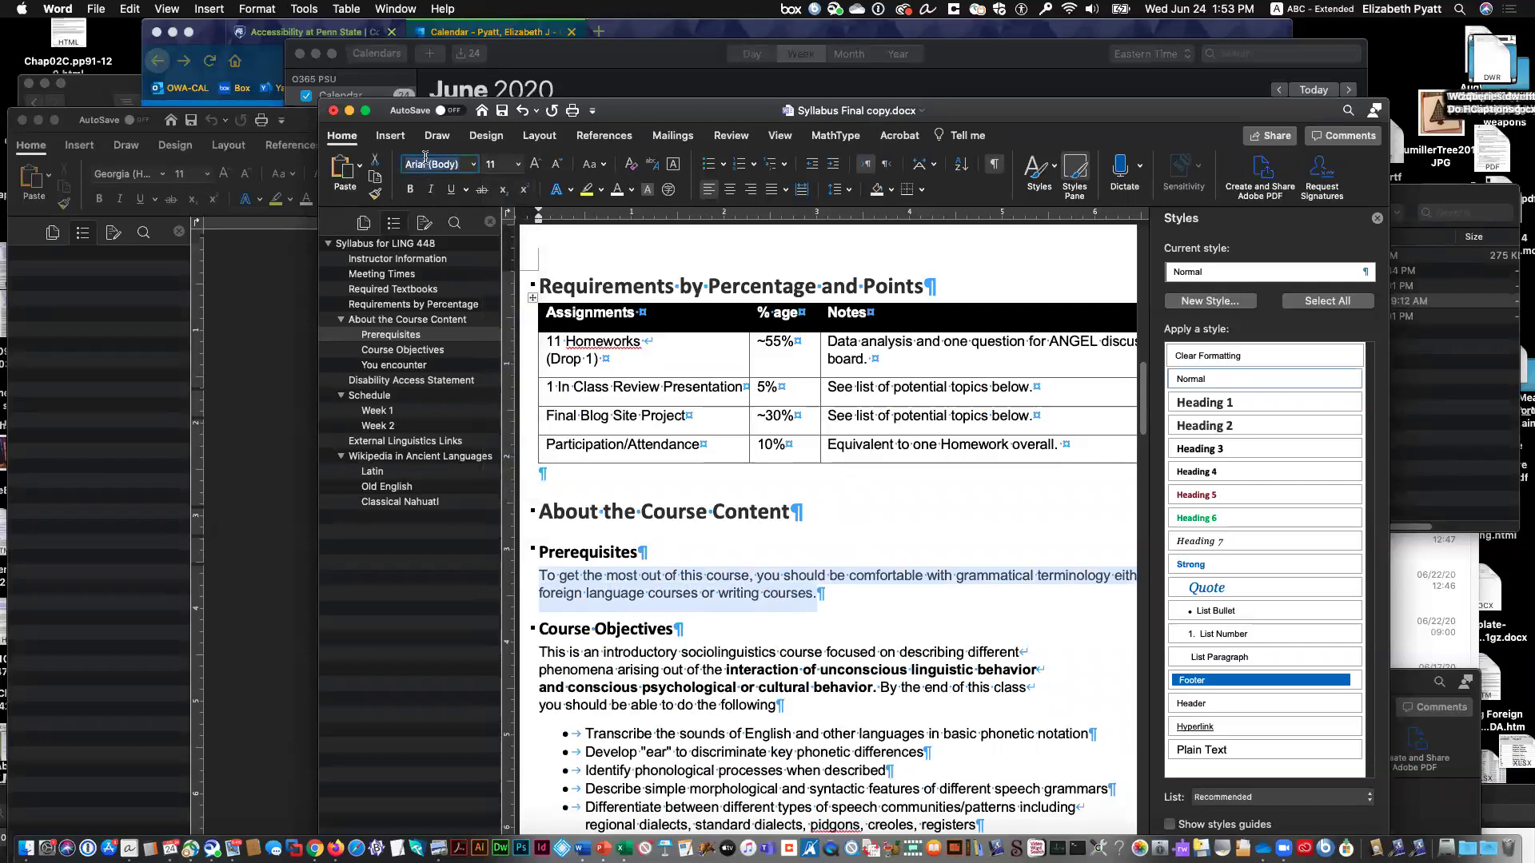
click(472, 165)
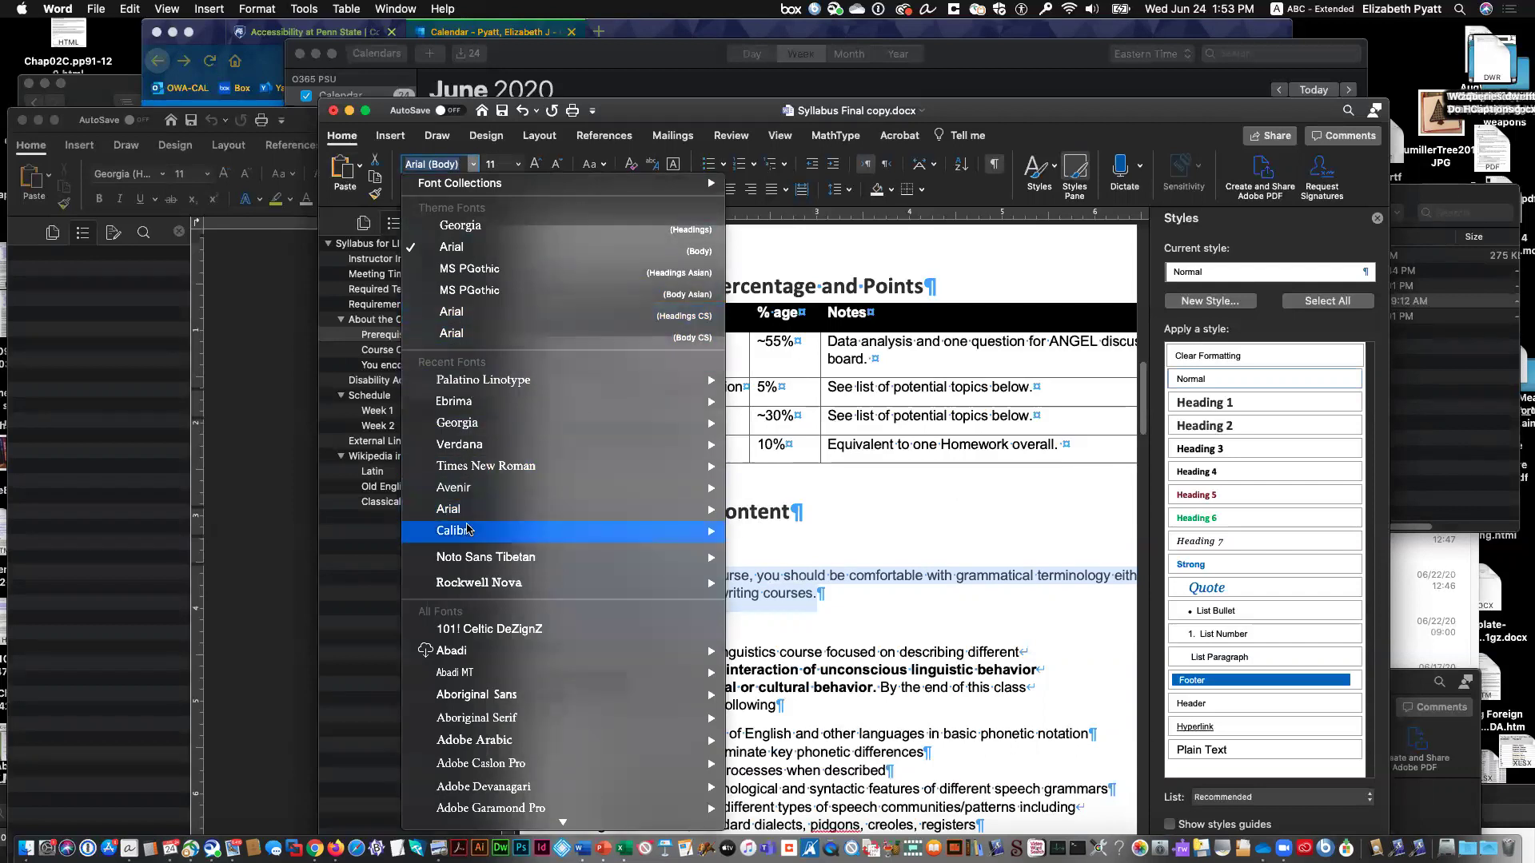
key(Escape)
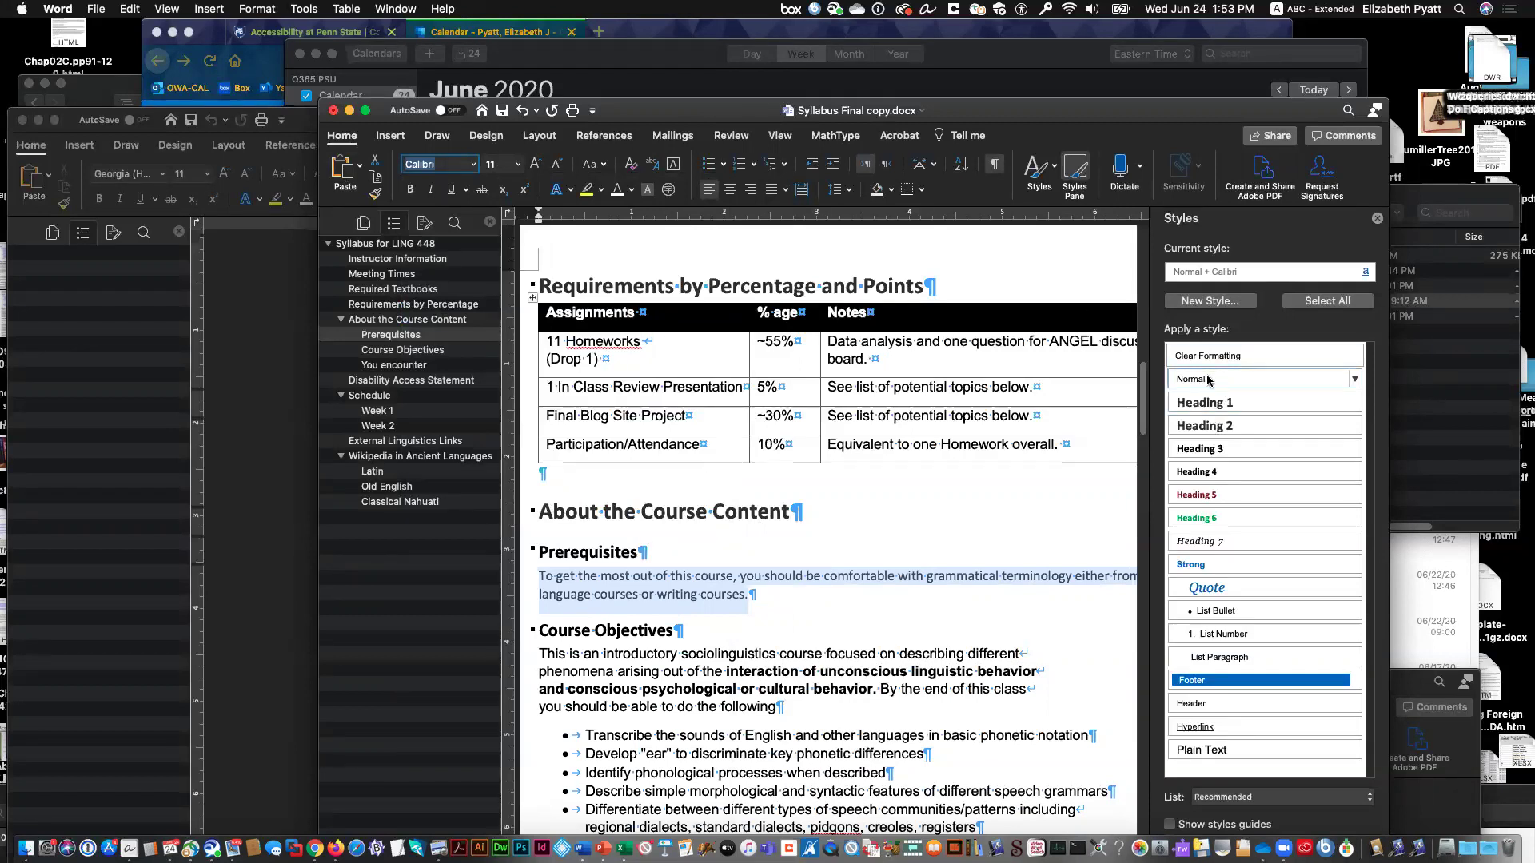
Step: Update the Normal style to match the selected Prerequisites paragraph and check the body text in the rest of the document
click(1054, 169)
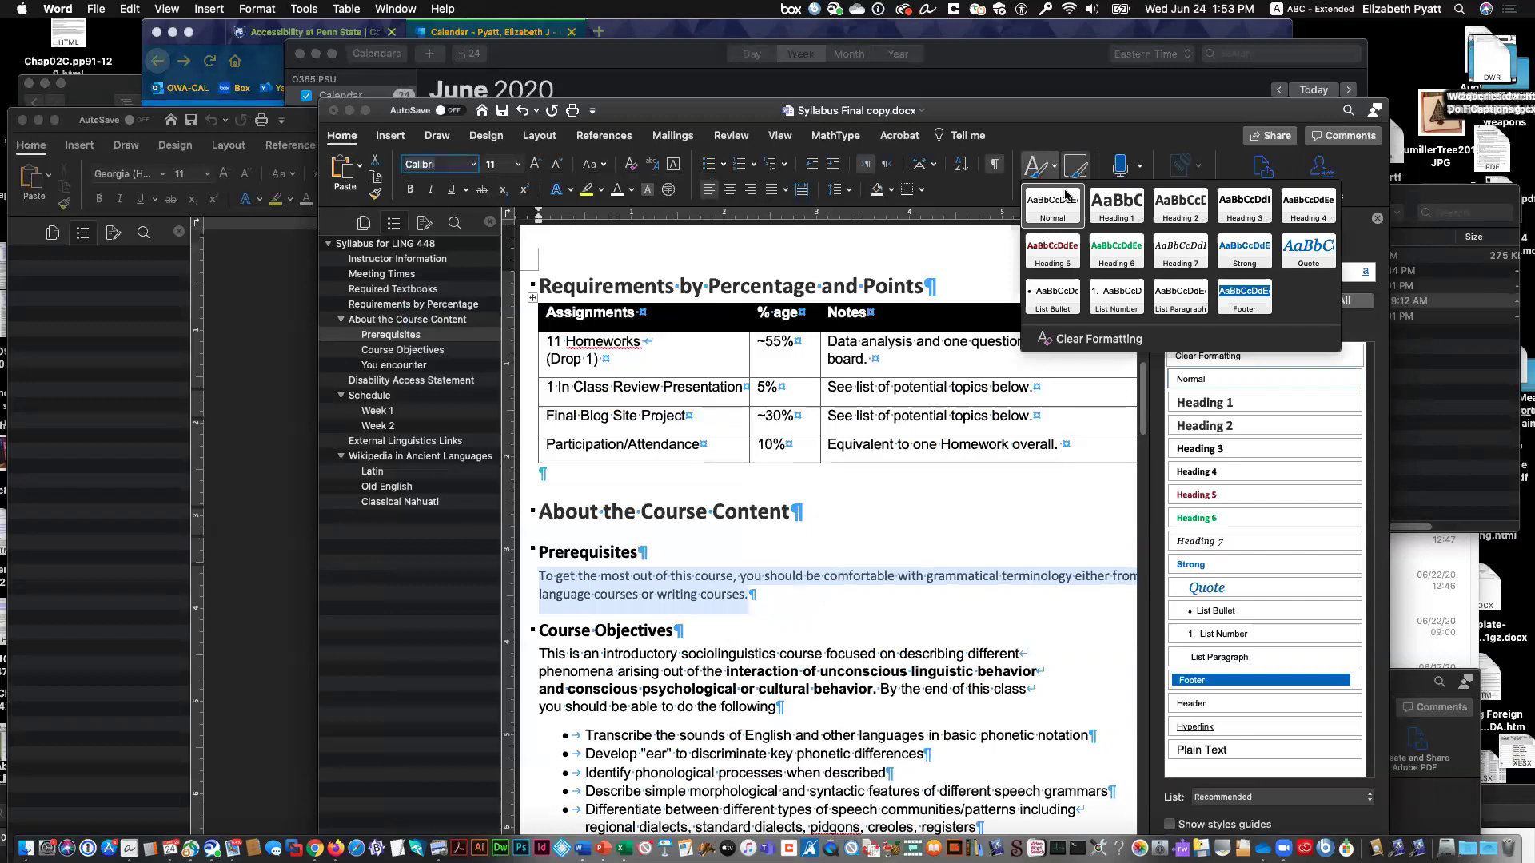
right_click(1057, 203)
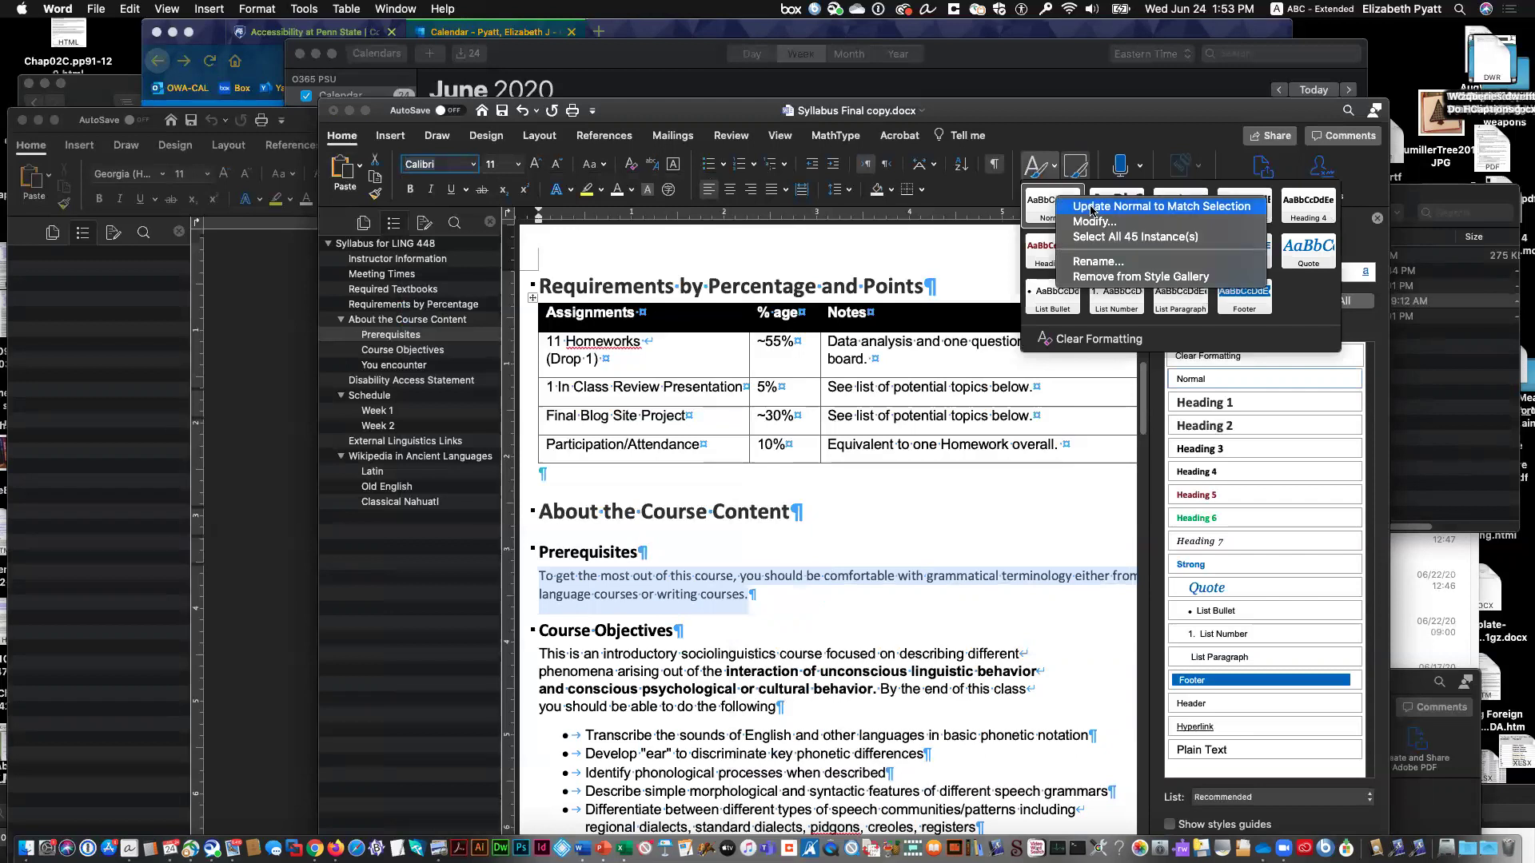
click(1091, 206)
click(926, 528)
scroll(894, 529, down, 15)
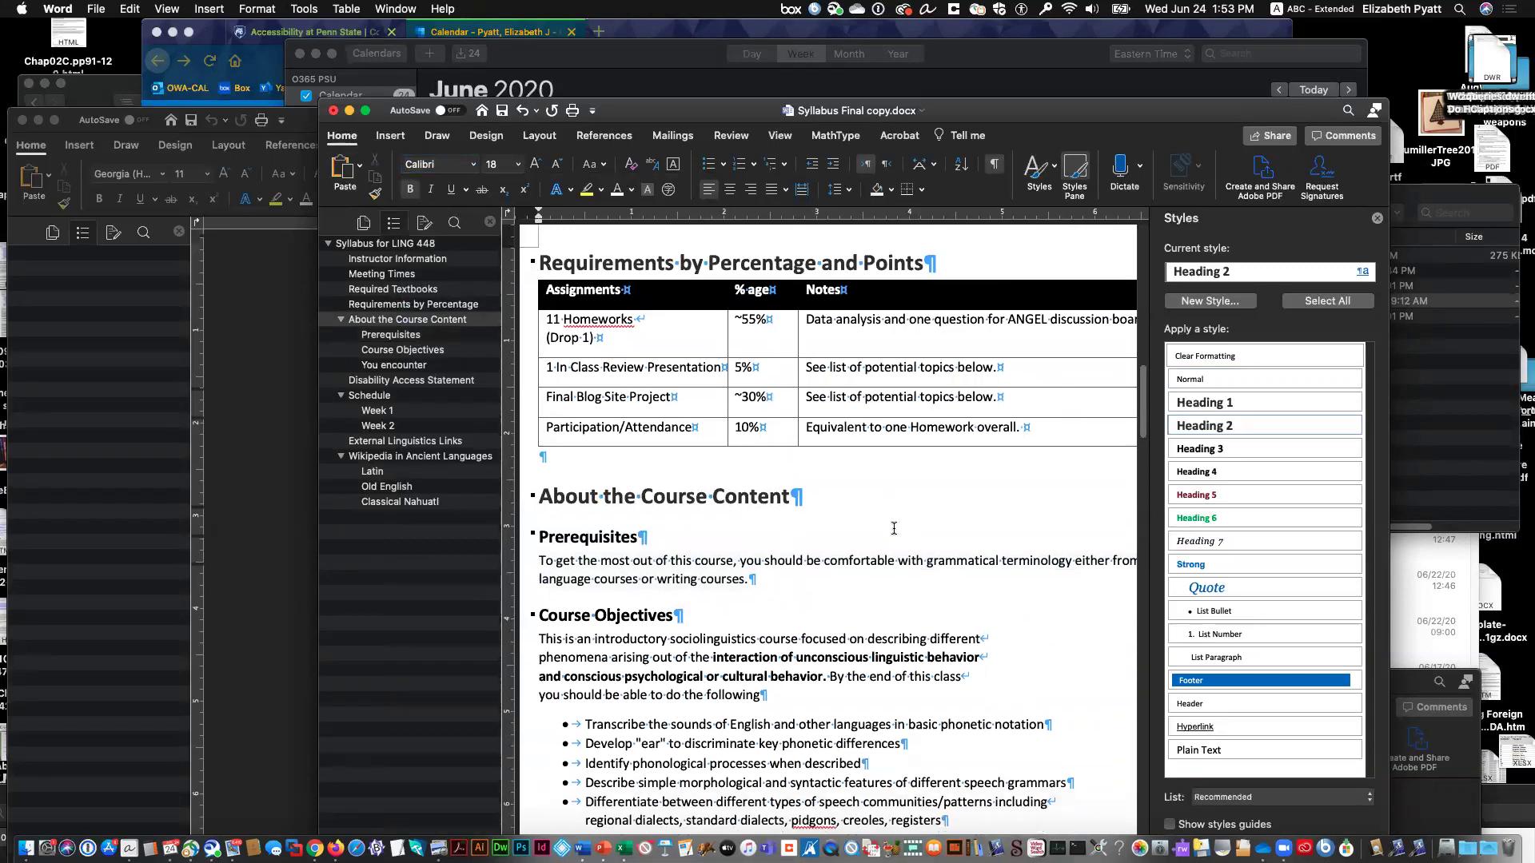
Step: Save Syllabus Final copy.docx without also saving the changes to the document template
scroll(893, 529, down, 2)
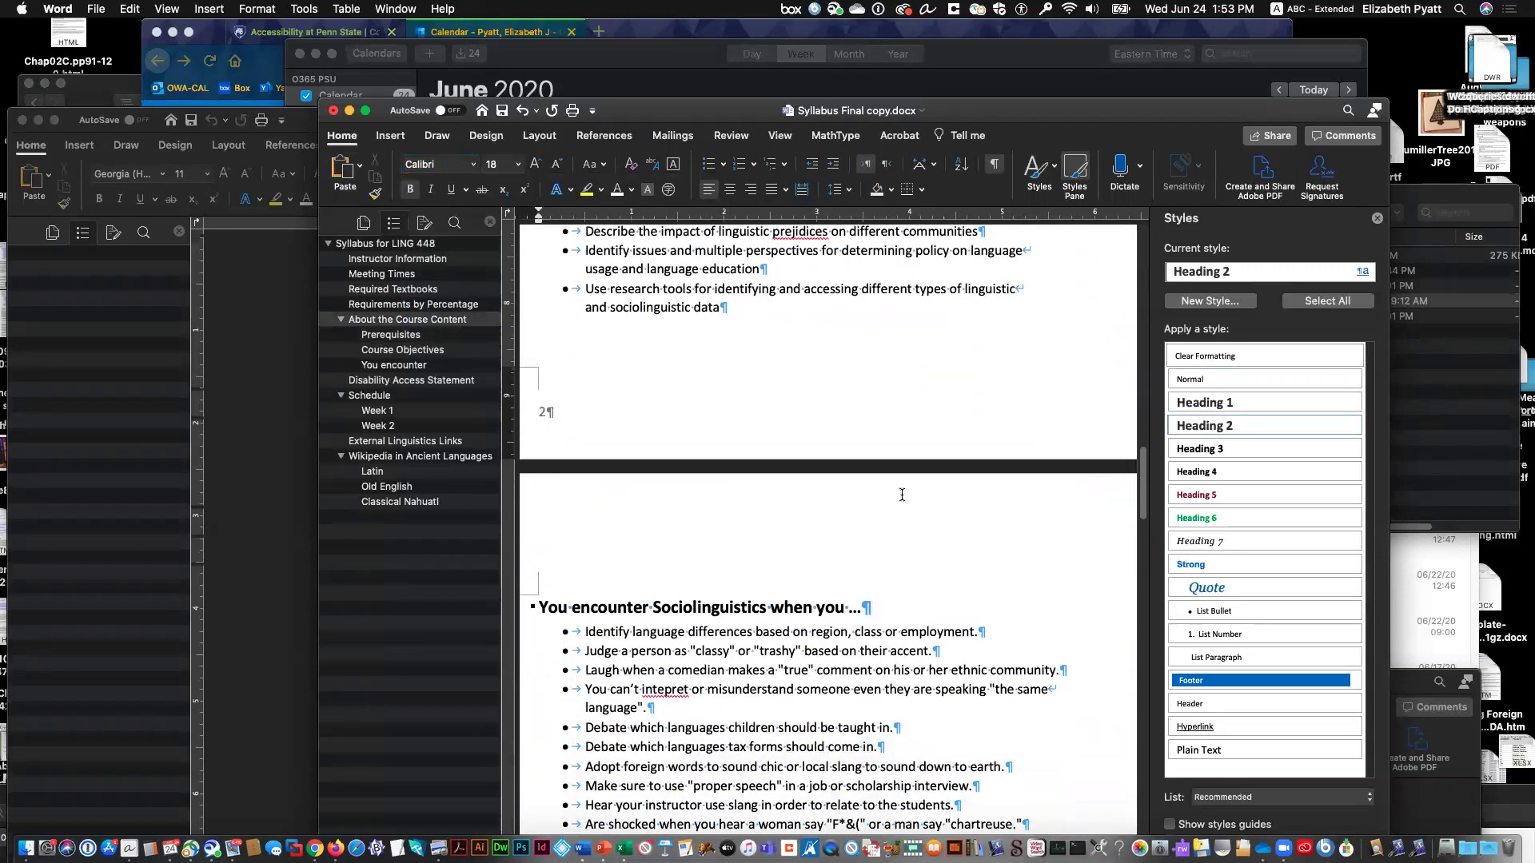
key(super+s)
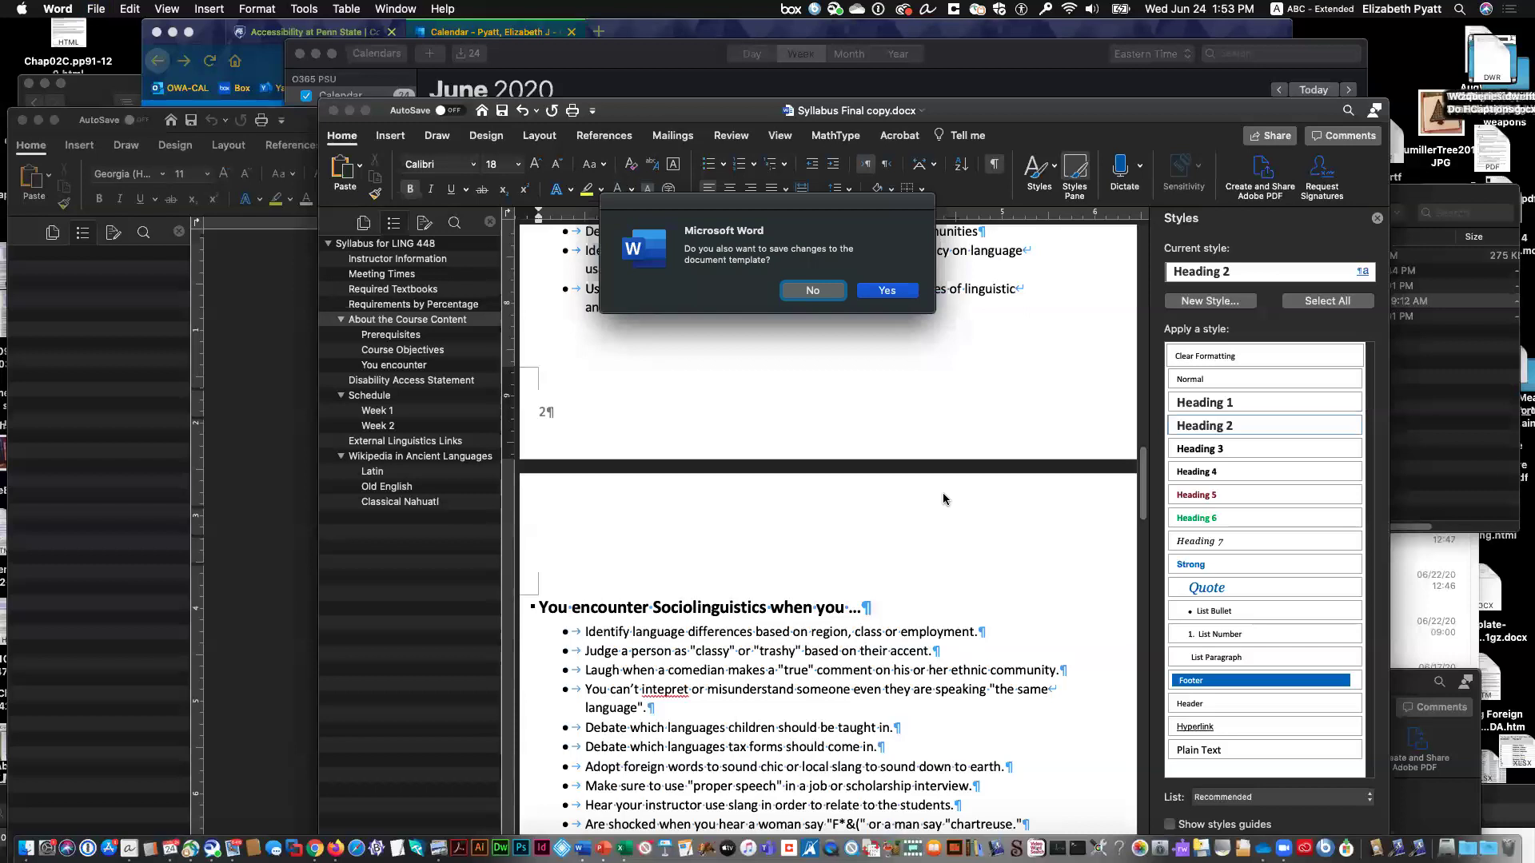
click(813, 291)
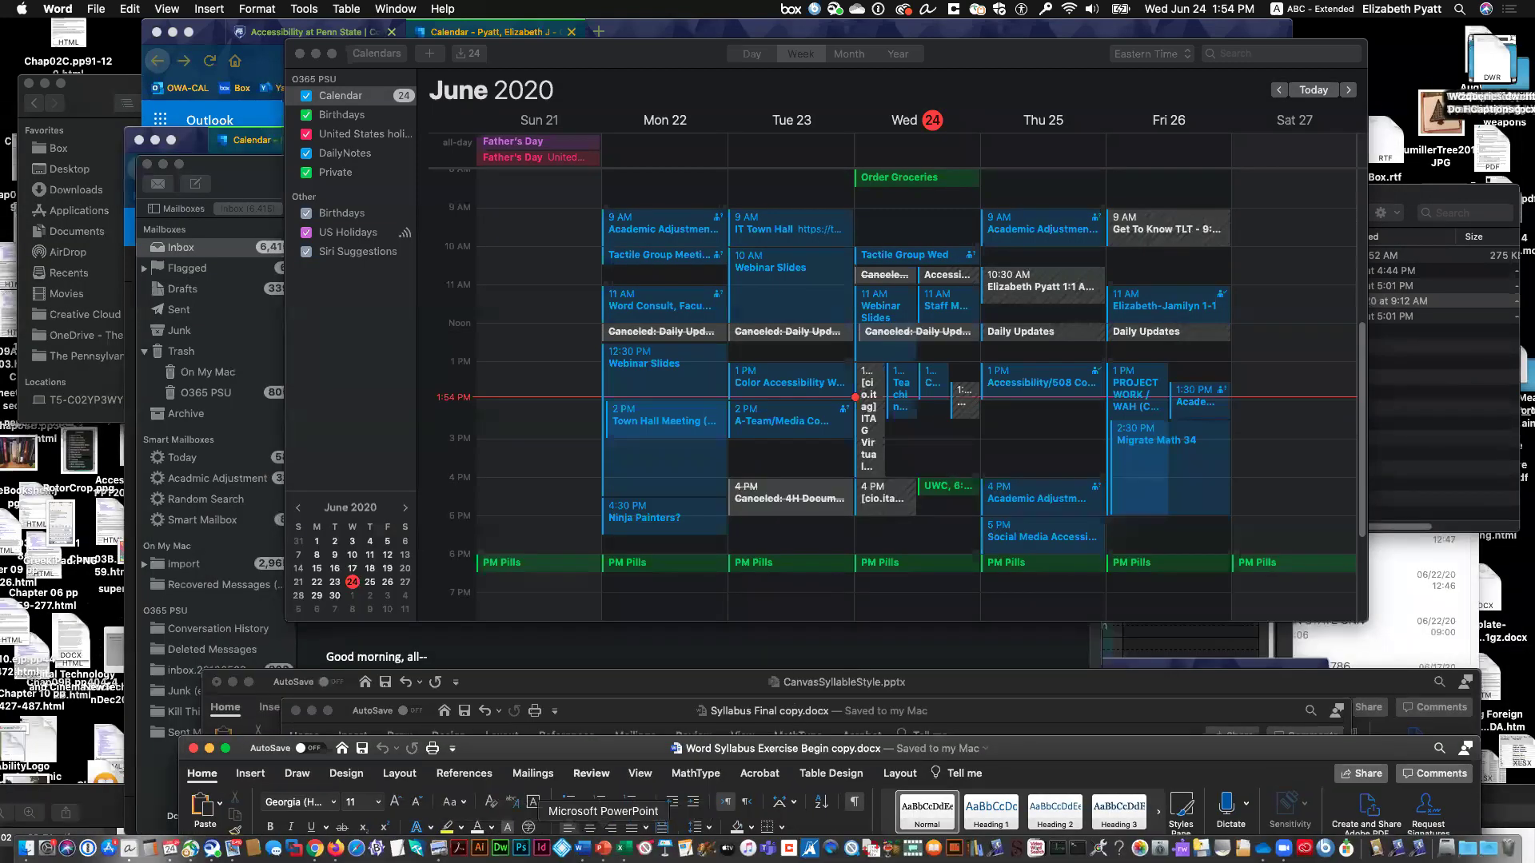
Step: Switch to CanvasSyllableStyle.pptx in PowerPoint and review the slides from Keyboard Commands for Styles through Modify Styles to Generate Table of Contents
click(603, 847)
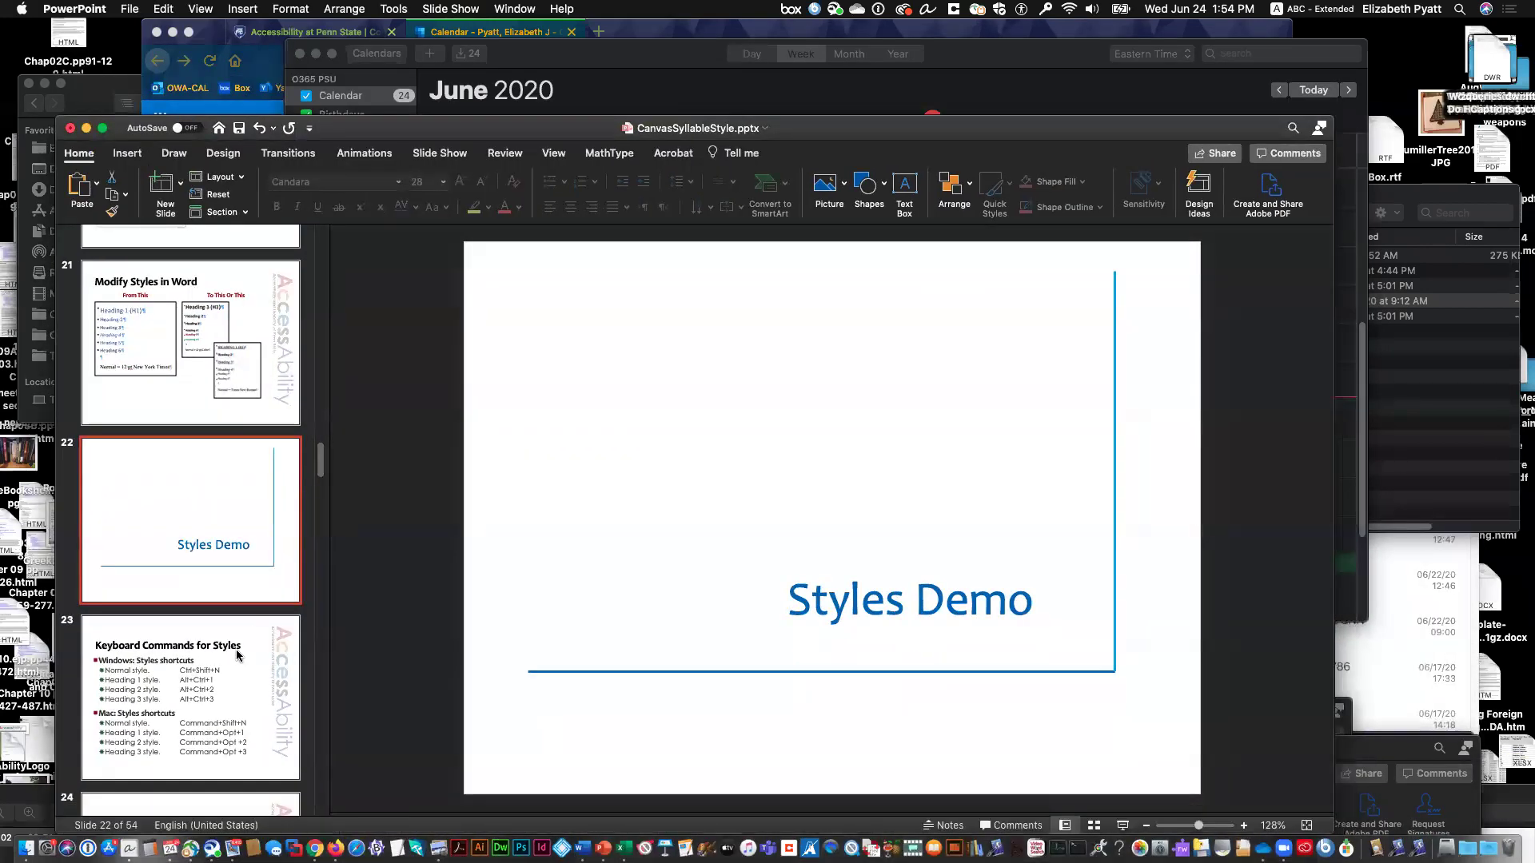
click(236, 656)
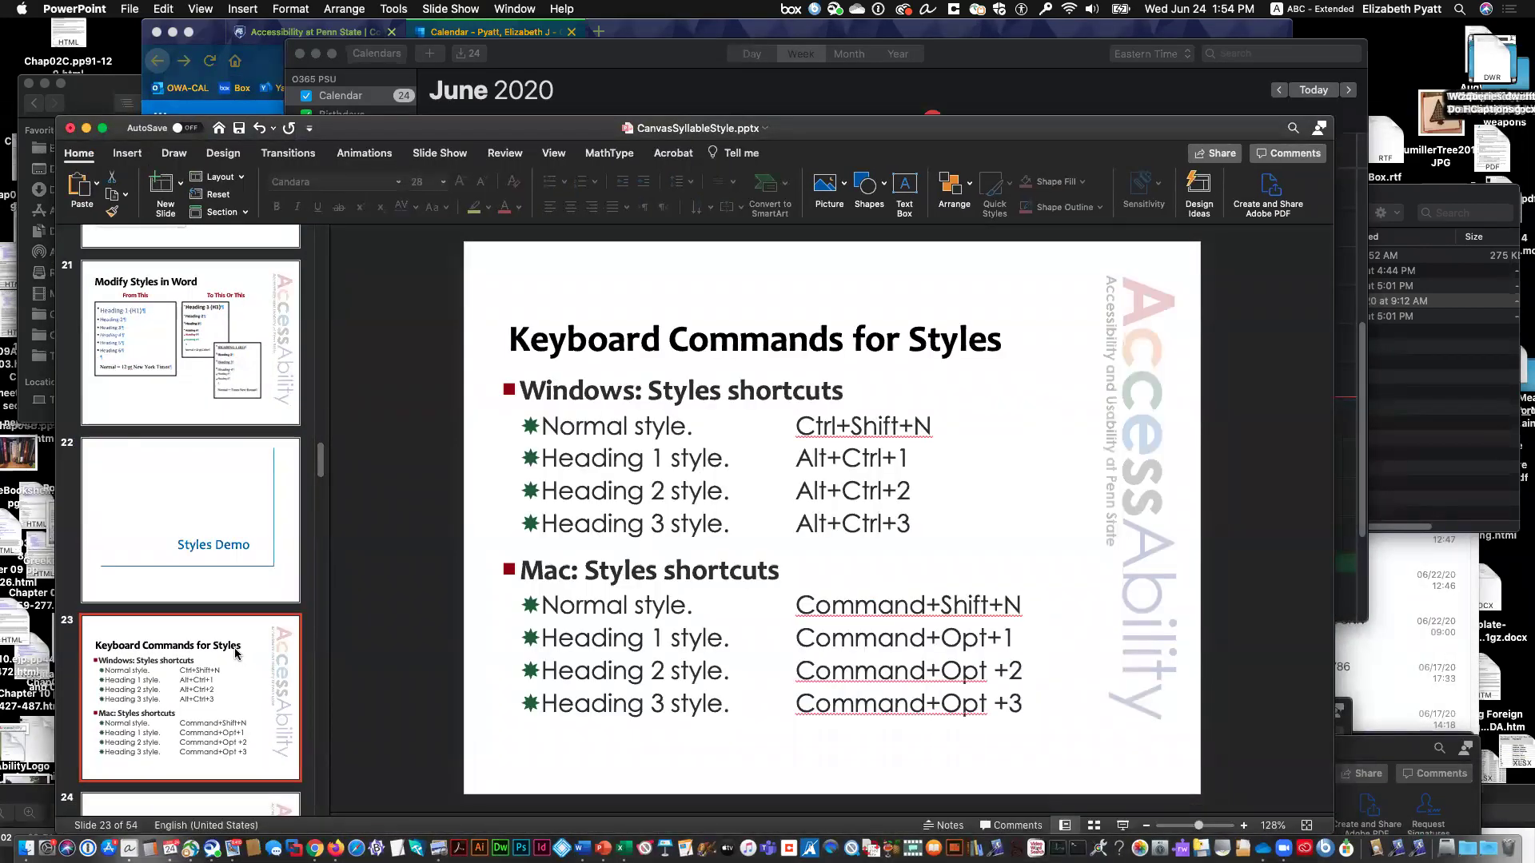
scroll(237, 654, down, 6)
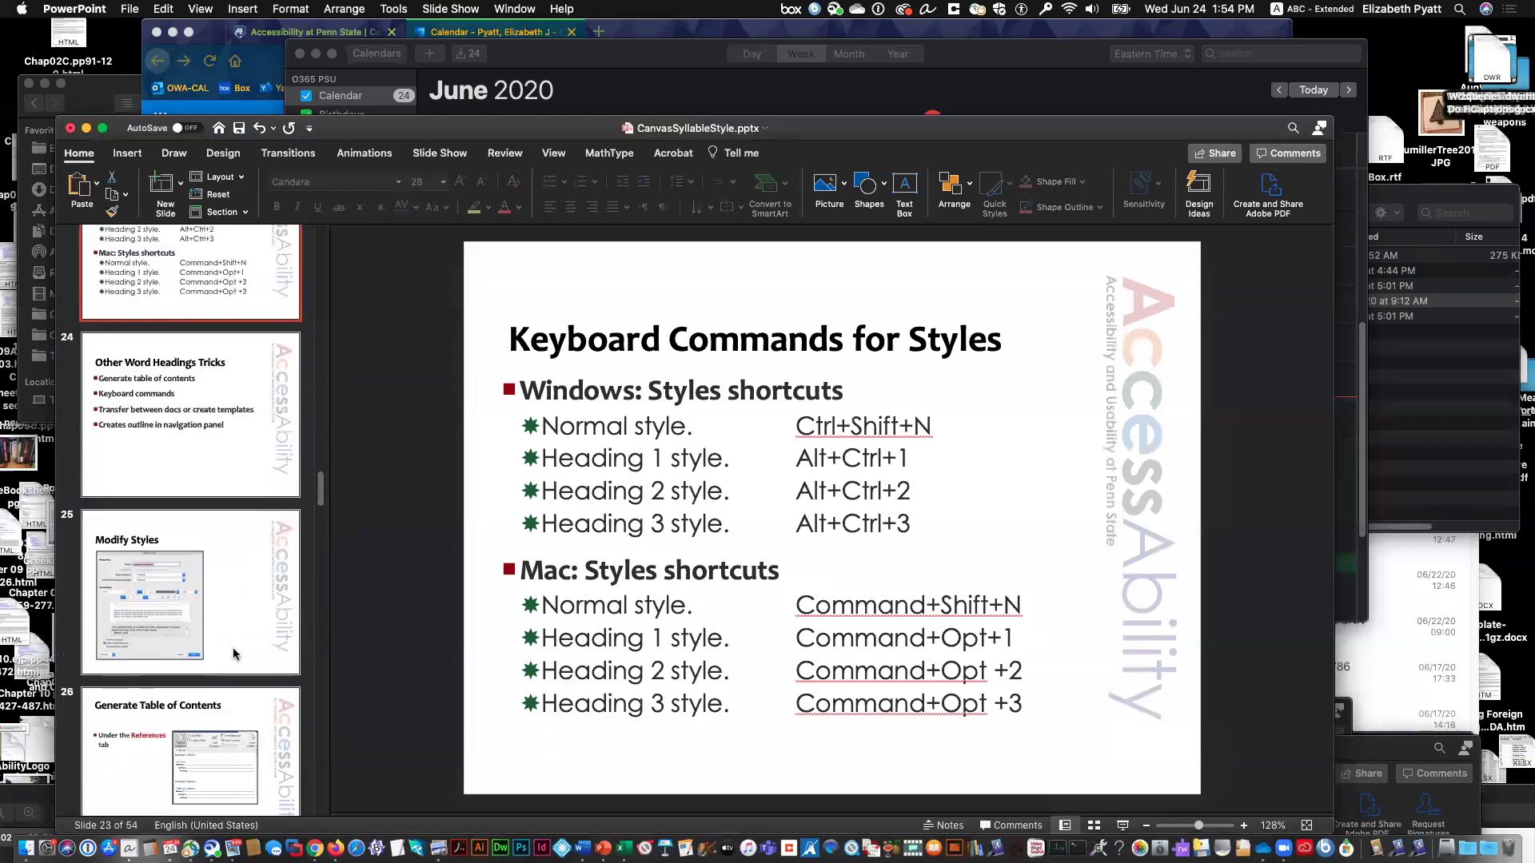
scroll(233, 654, down, 5)
click(185, 420)
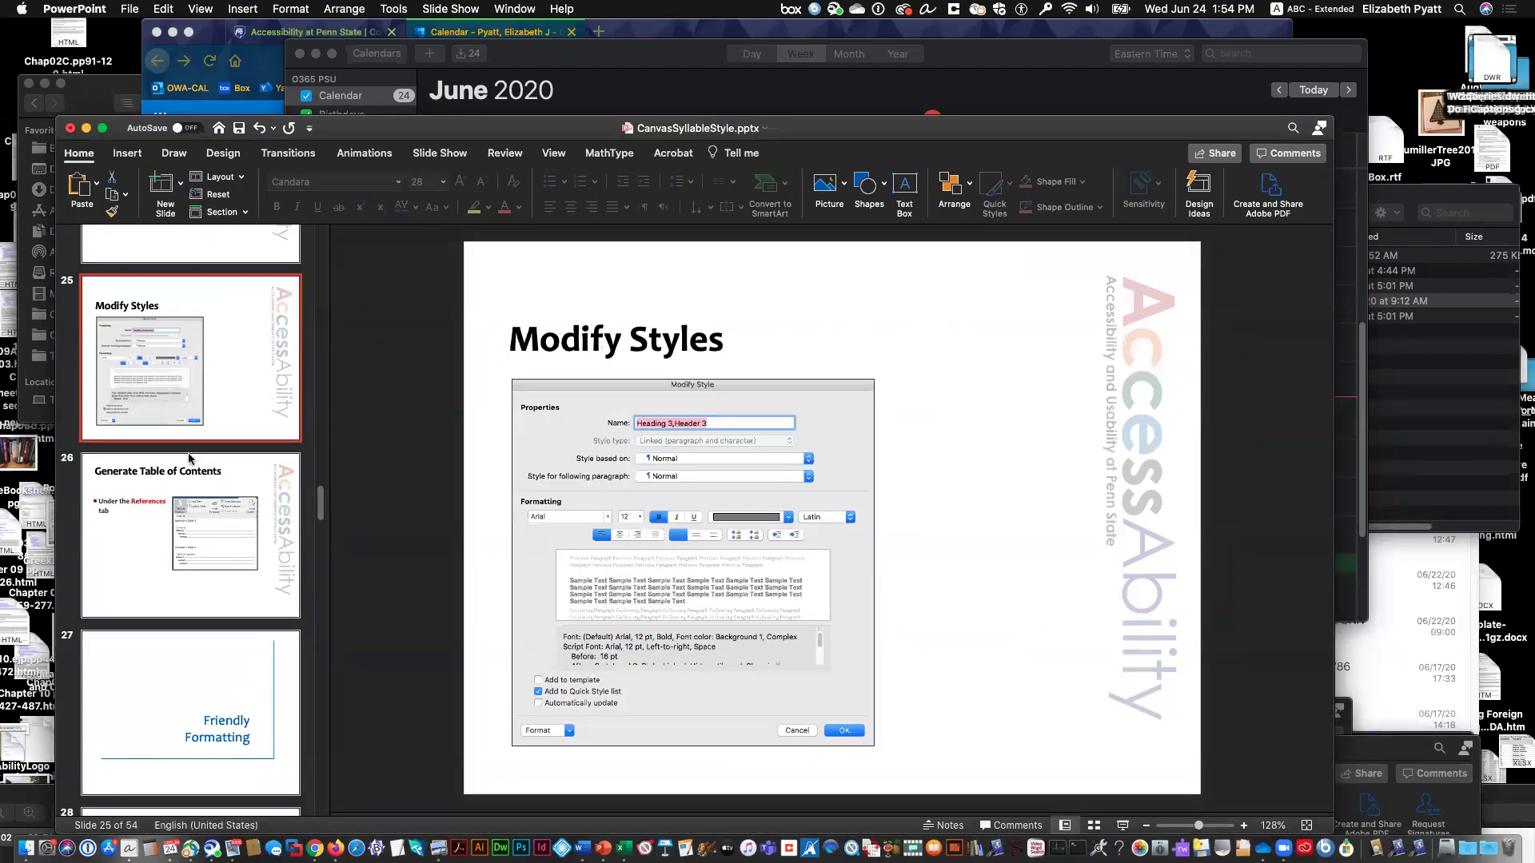
click(182, 521)
scroll(182, 640, down, 5)
scroll(189, 640, up, 3)
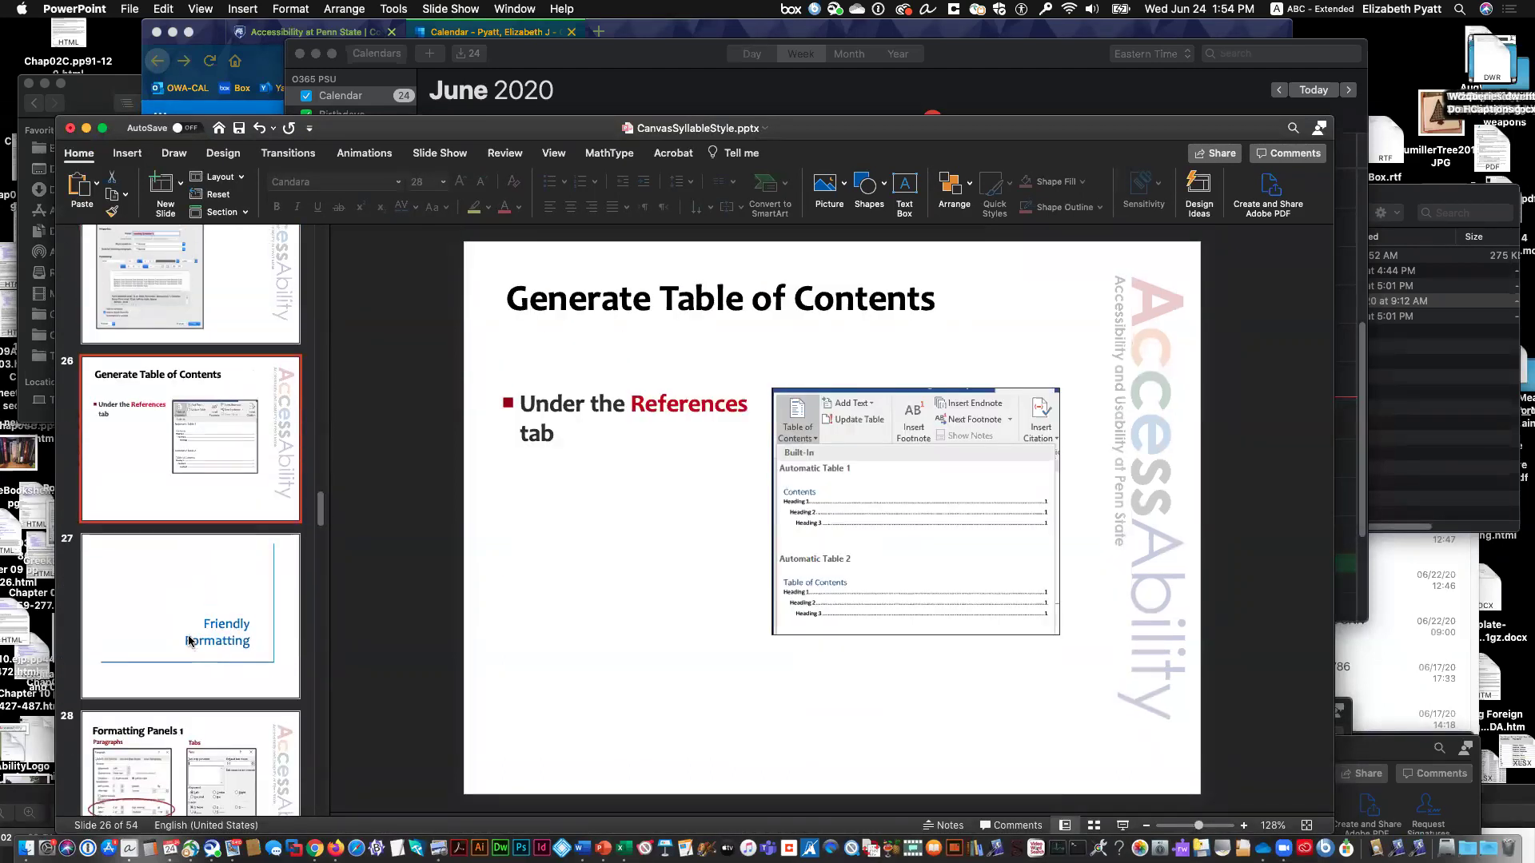
scroll(189, 639, up, 3)
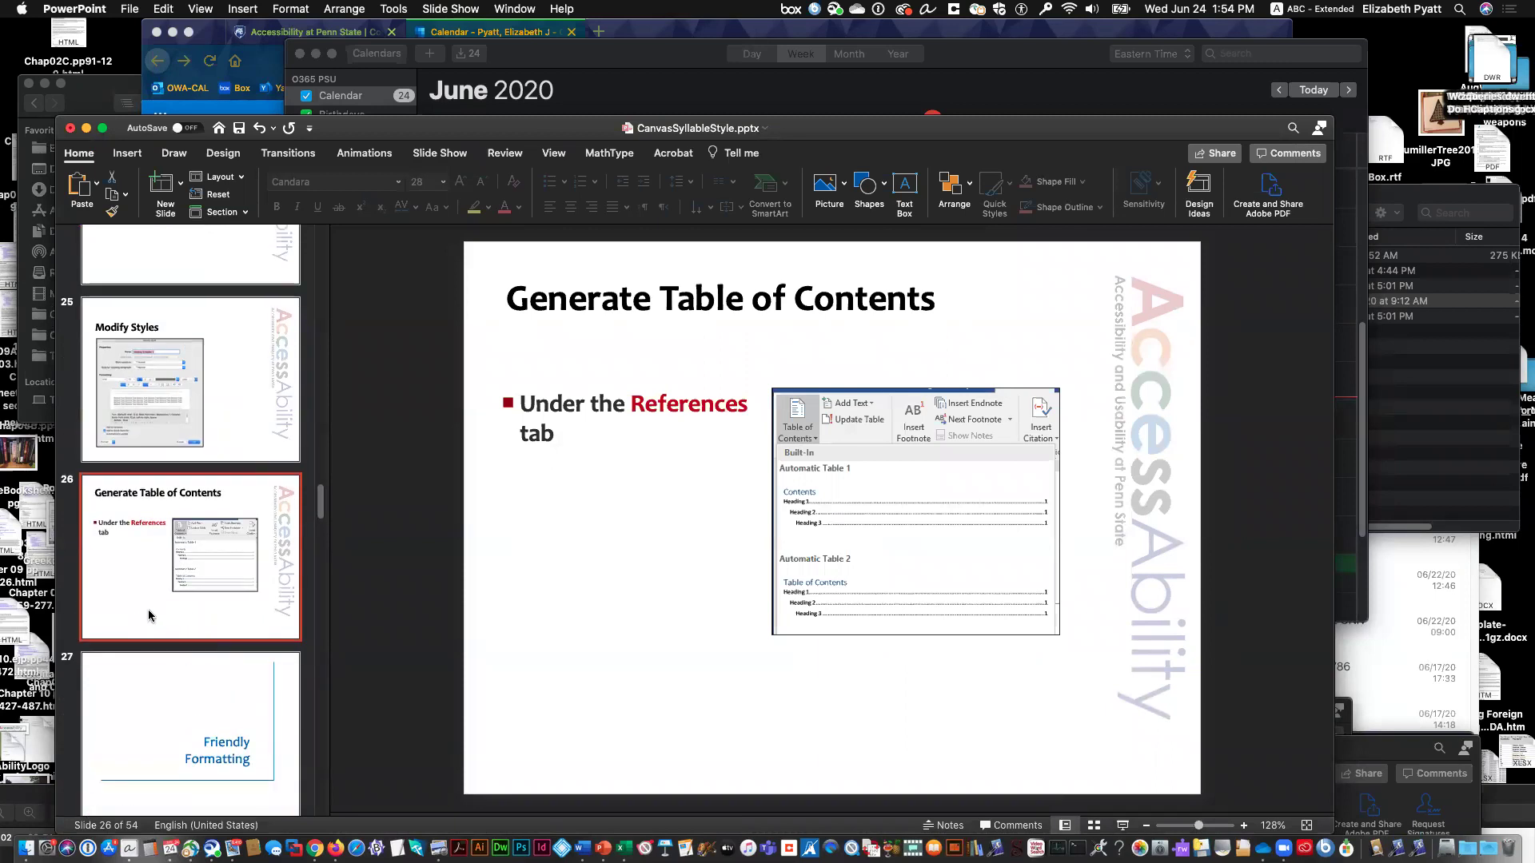